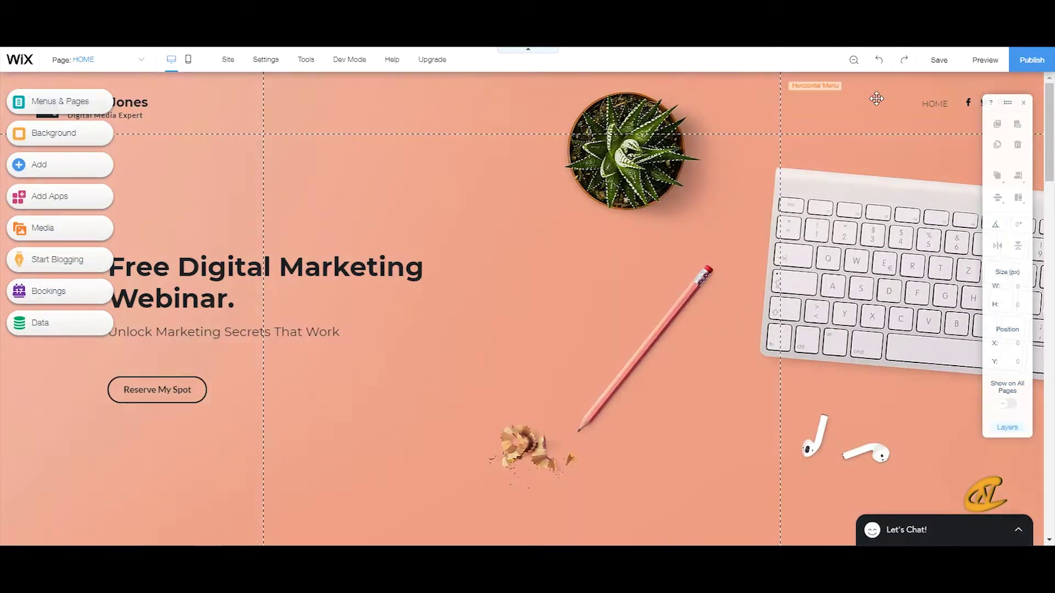
Examine the header strip's column proportions and its column management options.
left_click(542, 205)
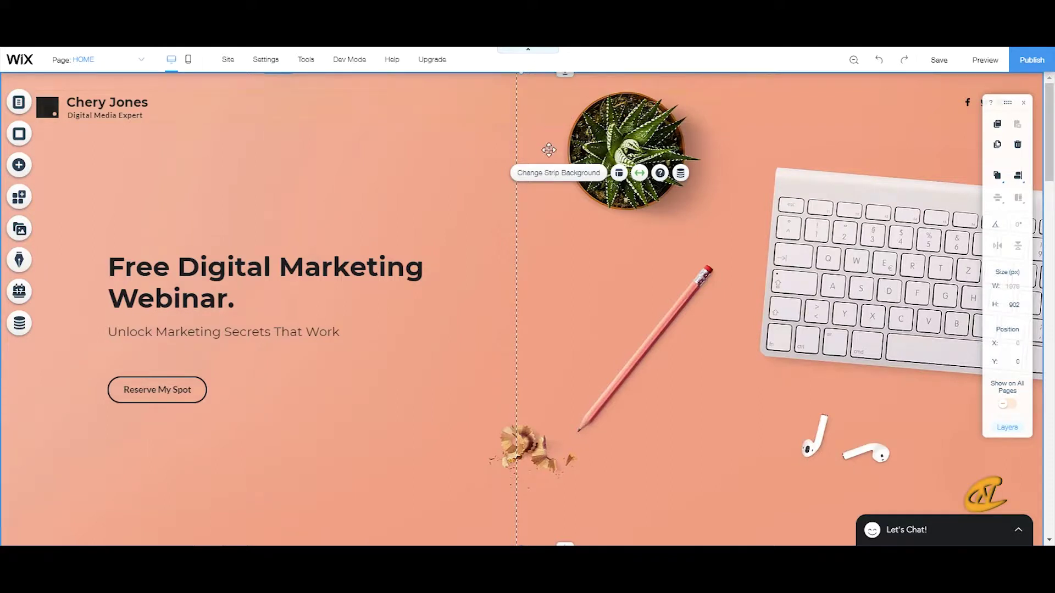
left_click(572, 103)
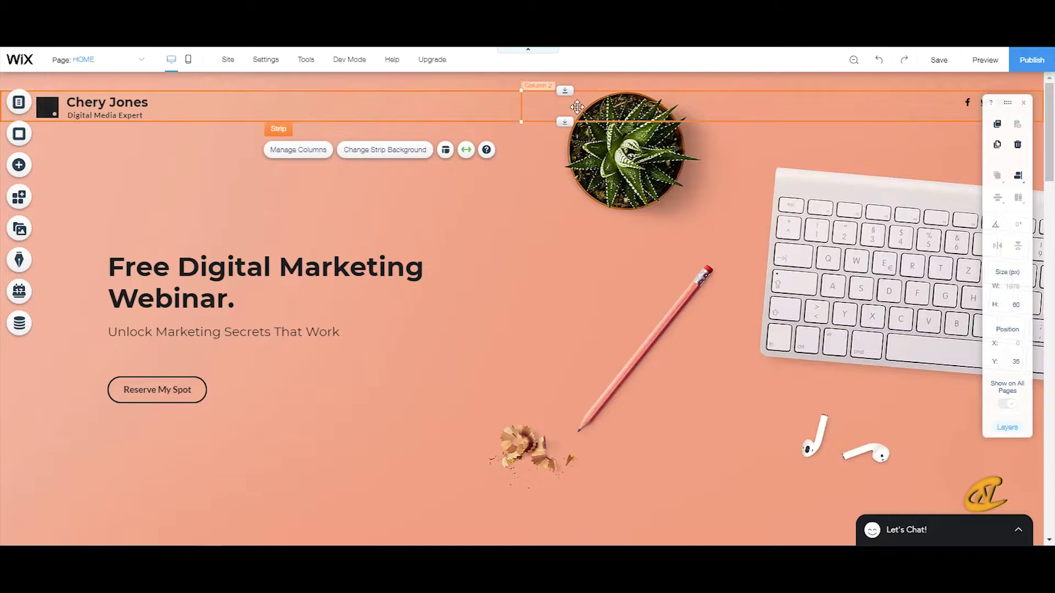
left_click(445, 150)
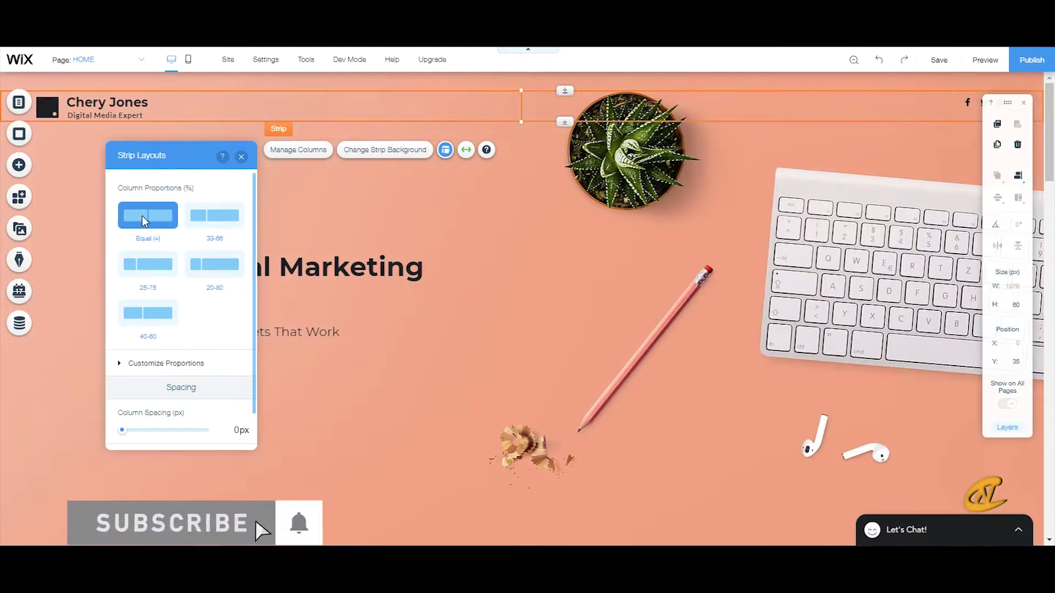
left_click(241, 157)
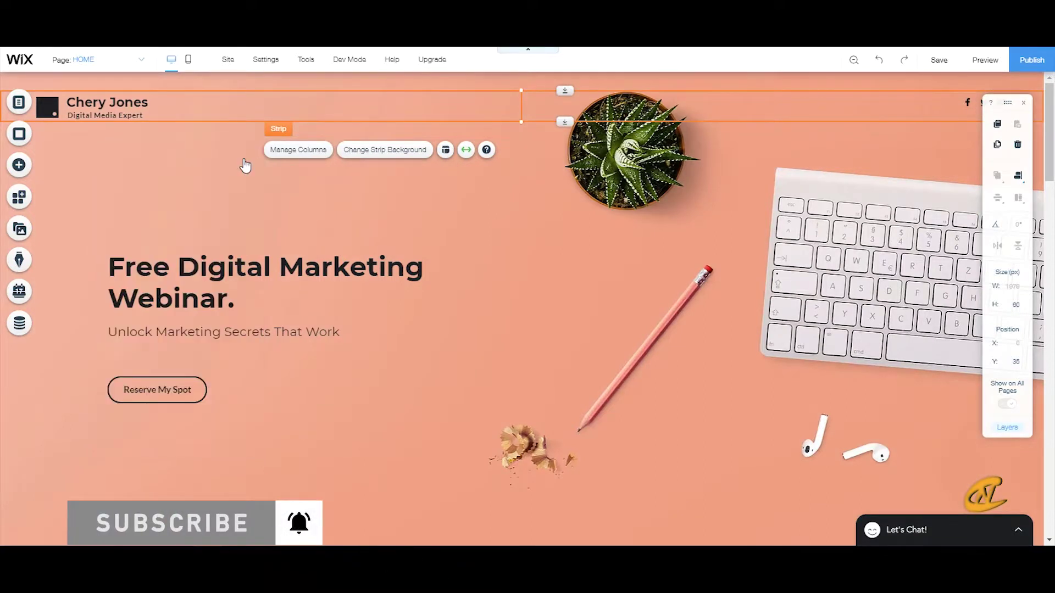
left_click(308, 159)
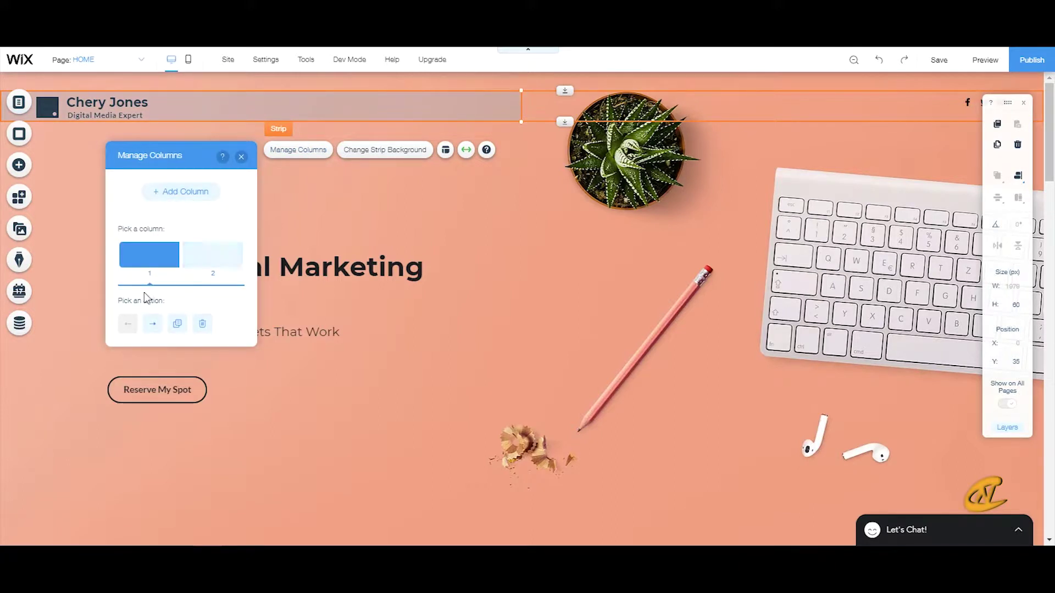
left_click(241, 156)
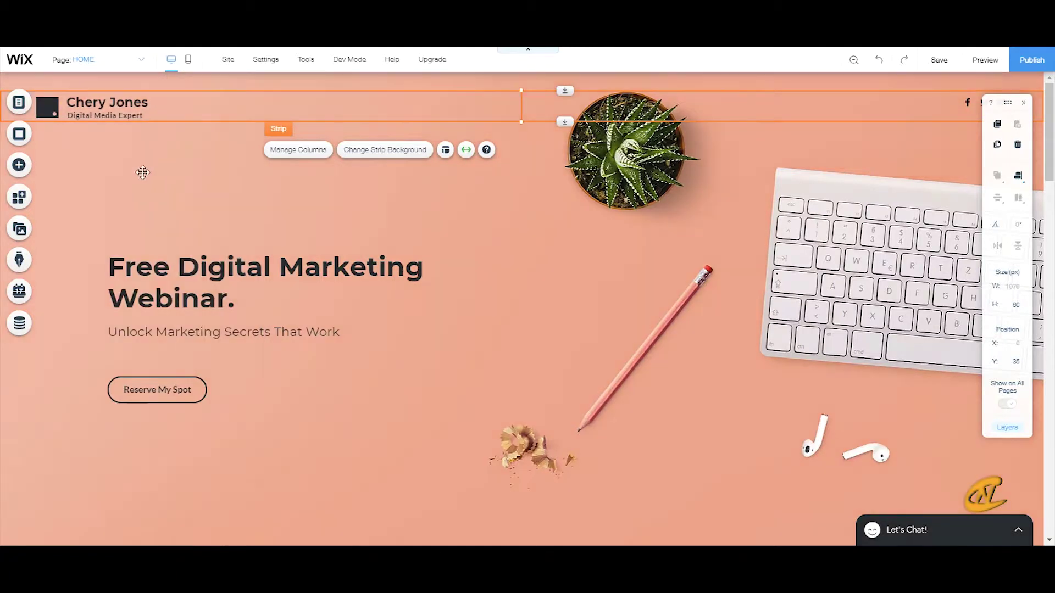
Add a plain text button to the header strip's second column and label it Home.
left_click(29, 173)
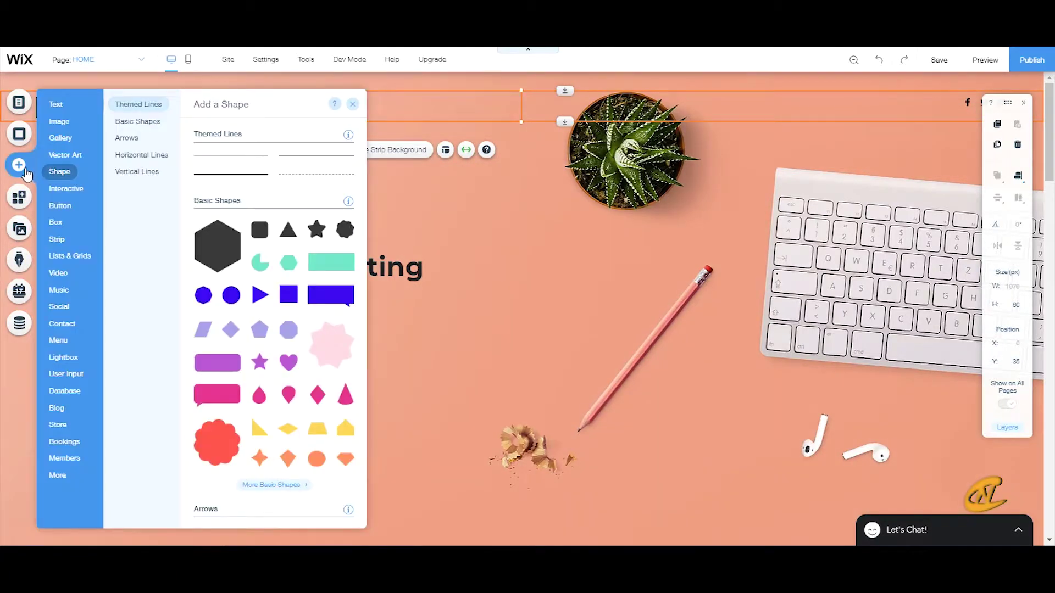
left_click_drag(230, 181, 873, 105)
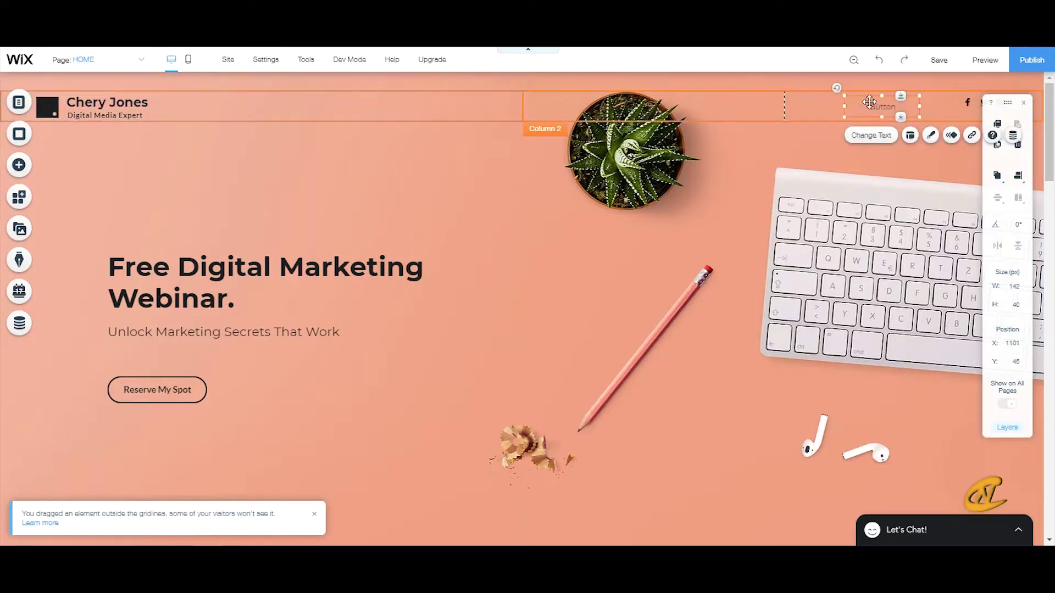
left_click(878, 141)
type("Home")
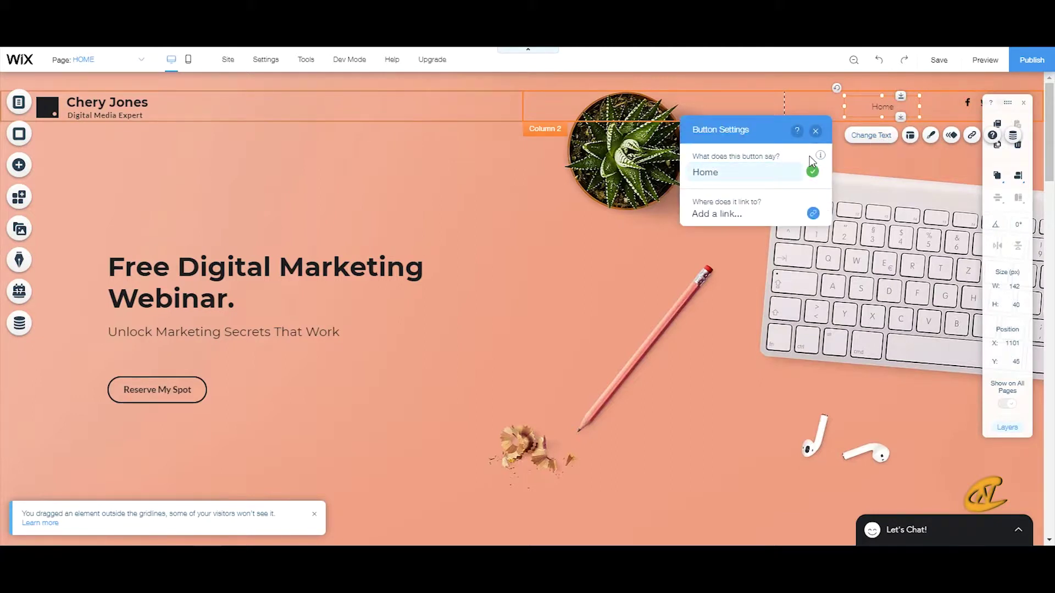
left_click(812, 171)
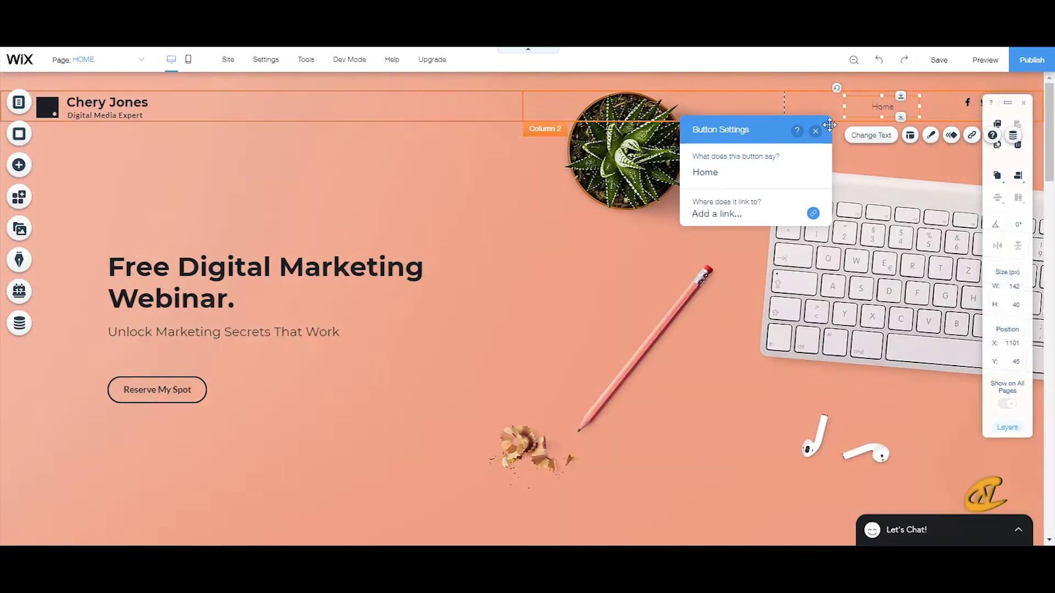
Link the Home button to the HOME page in the current window and move it to about X 988, Y 47.
left_click(774, 213)
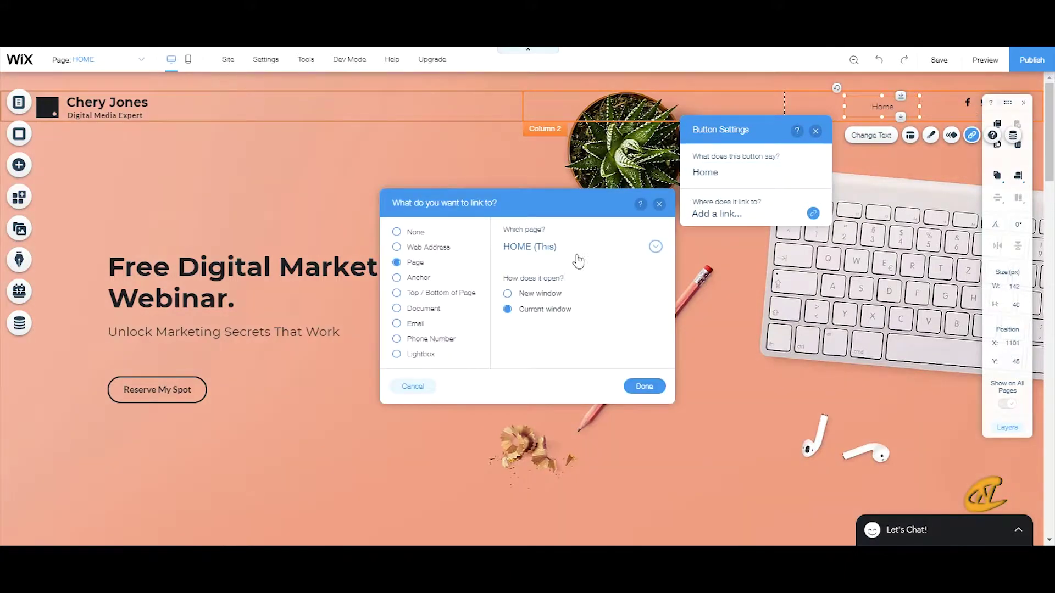
left_click(647, 390)
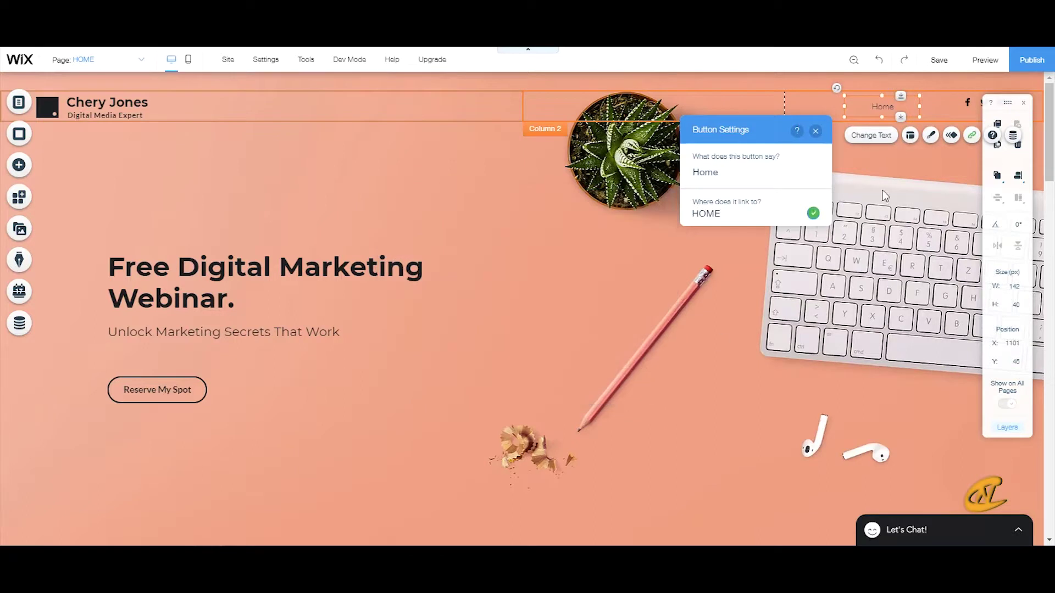
left_click(816, 131)
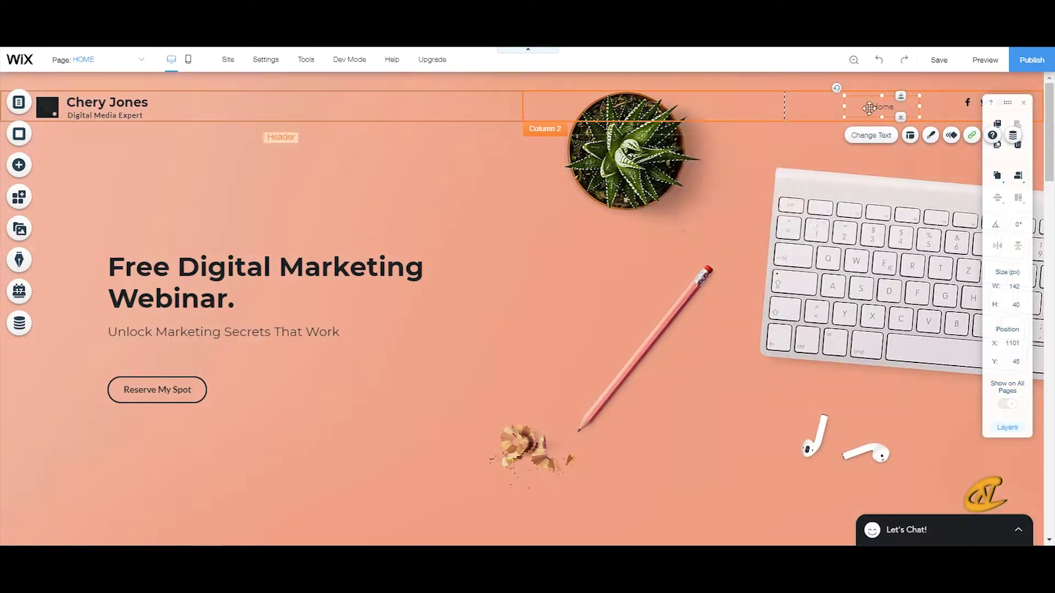
left_click_drag(873, 107, 824, 105)
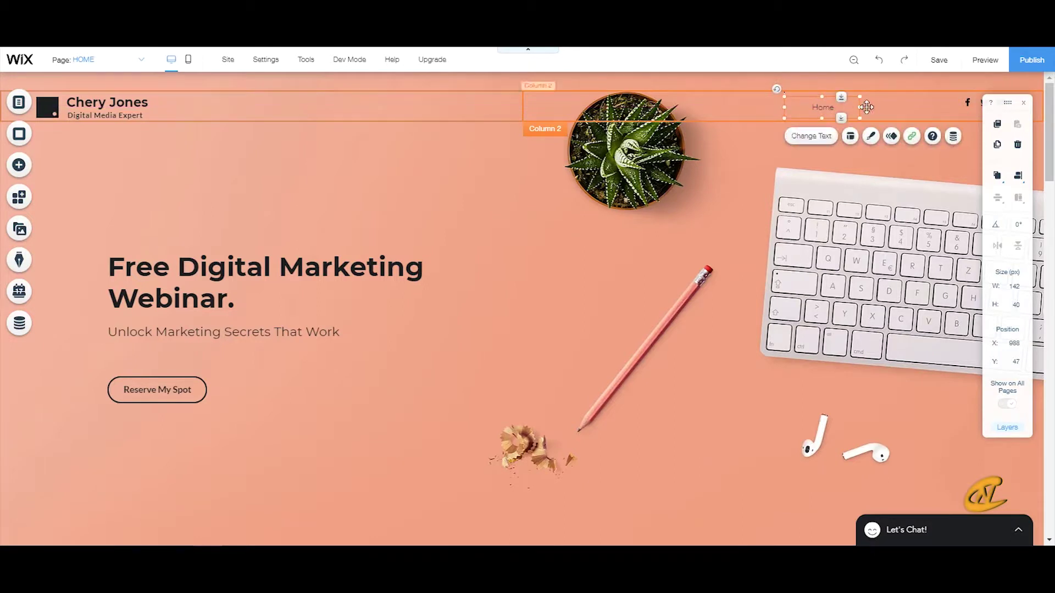
Create a Services button at about X 1128, Y 45 from a duplicate of the Home button, and copy it.
left_click_drag(815, 107, 838, 144)
left_click(869, 137)
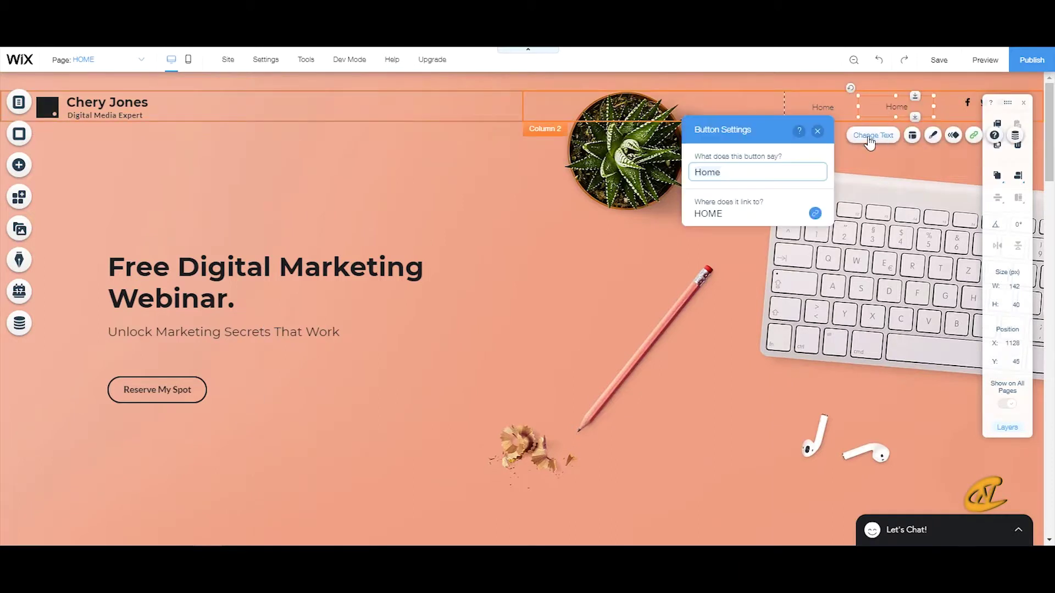
type("Services")
key("Escape")
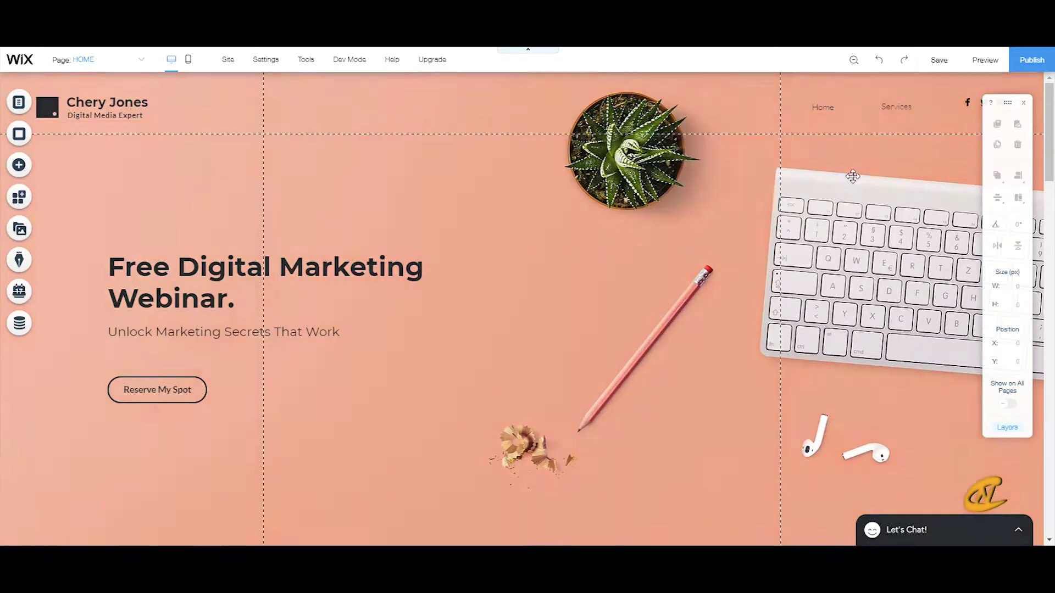
left_click(895, 106)
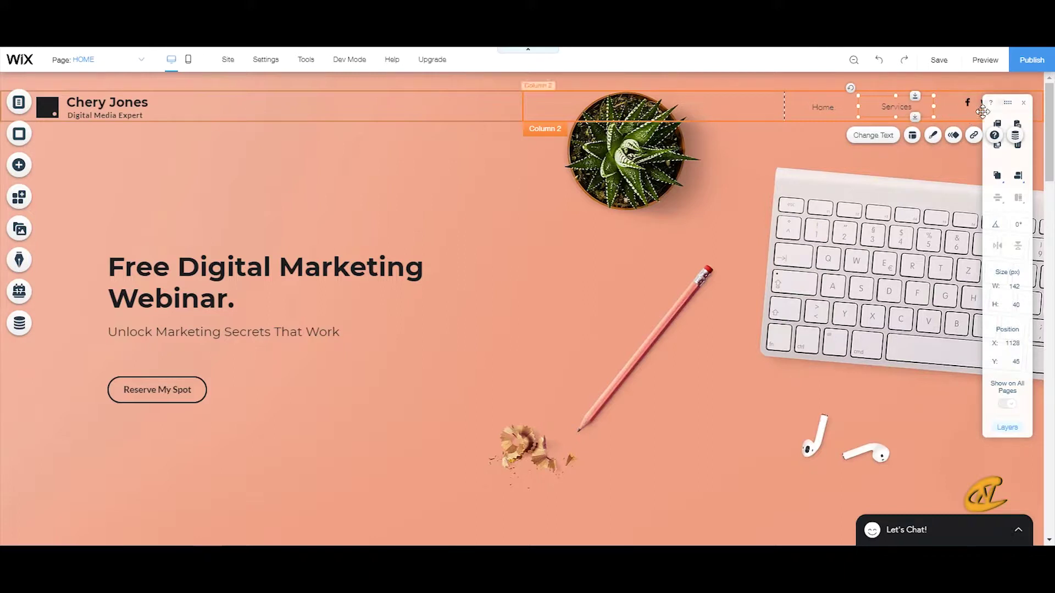
left_click(1000, 126)
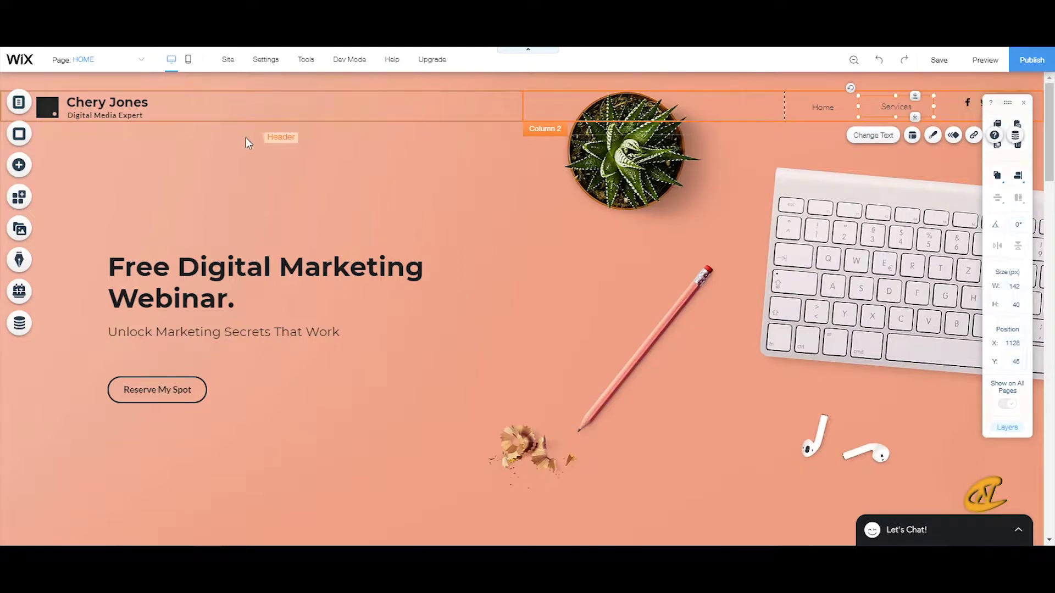
Add the Subscribe (Top) lightbox to the site.
left_click(20, 166)
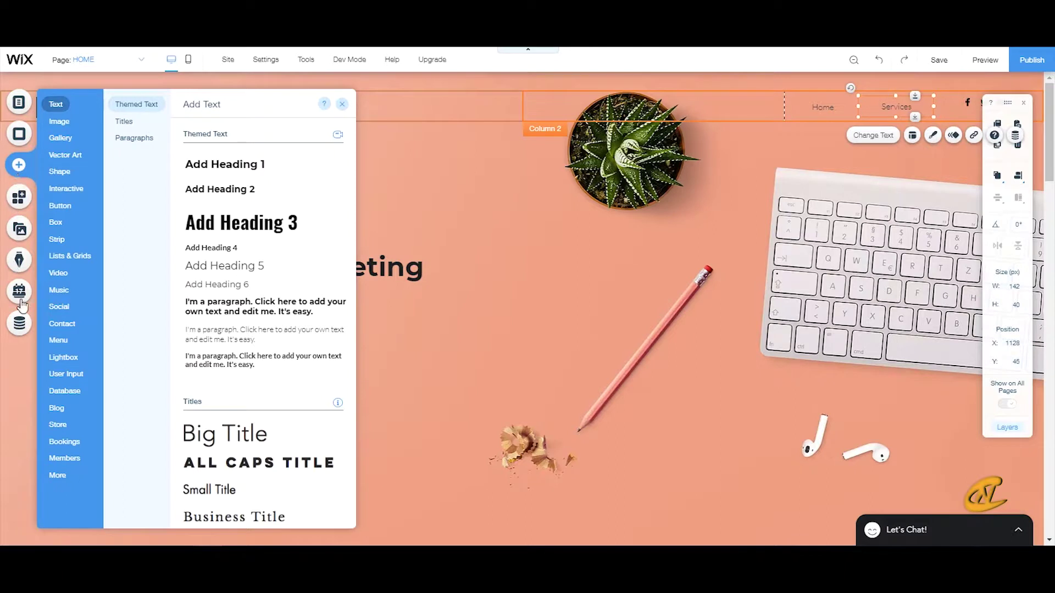
left_click(63, 358)
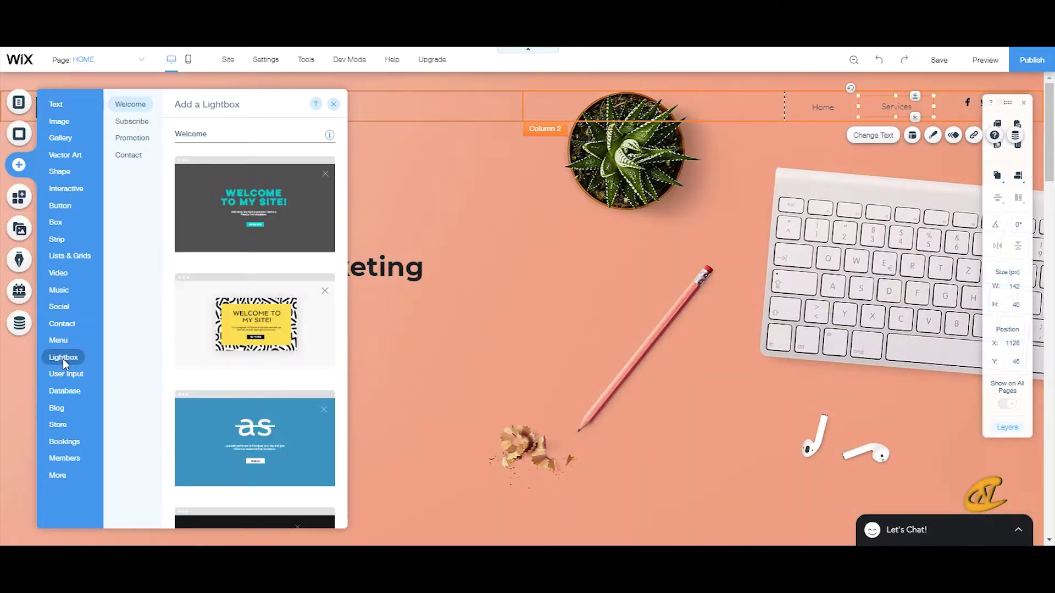
scroll(271, 316, "down", 5)
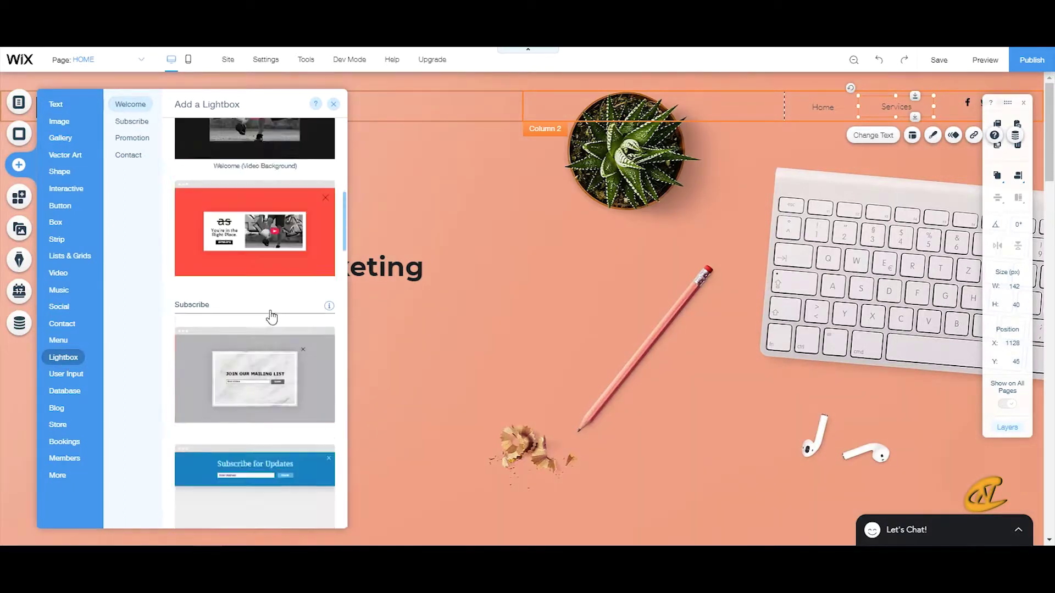
scroll(270, 317, "down", 3)
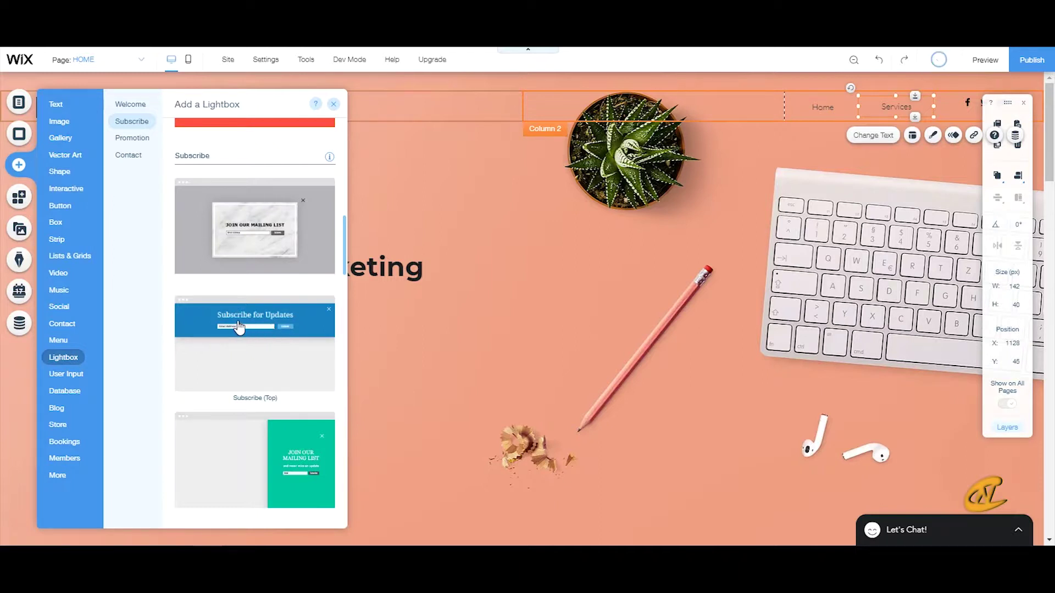
left_click(240, 327)
left_click(261, 336)
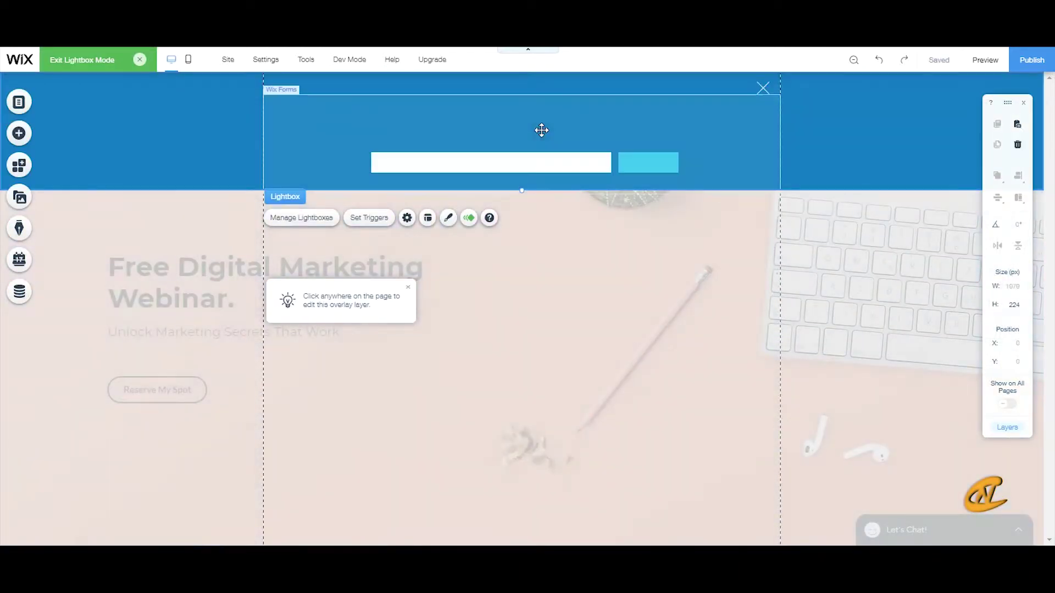
Delete the subscribe form from the lightbox and pin the close icon to the screen's top-right corner with 20 px offsets.
left_click(542, 129)
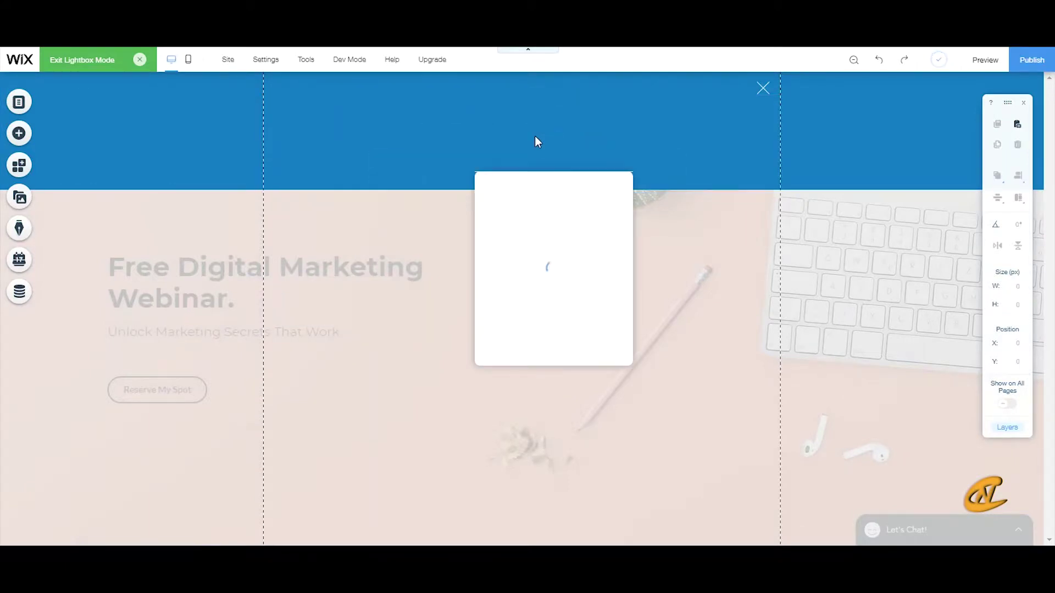
left_click(619, 185)
left_click(764, 86)
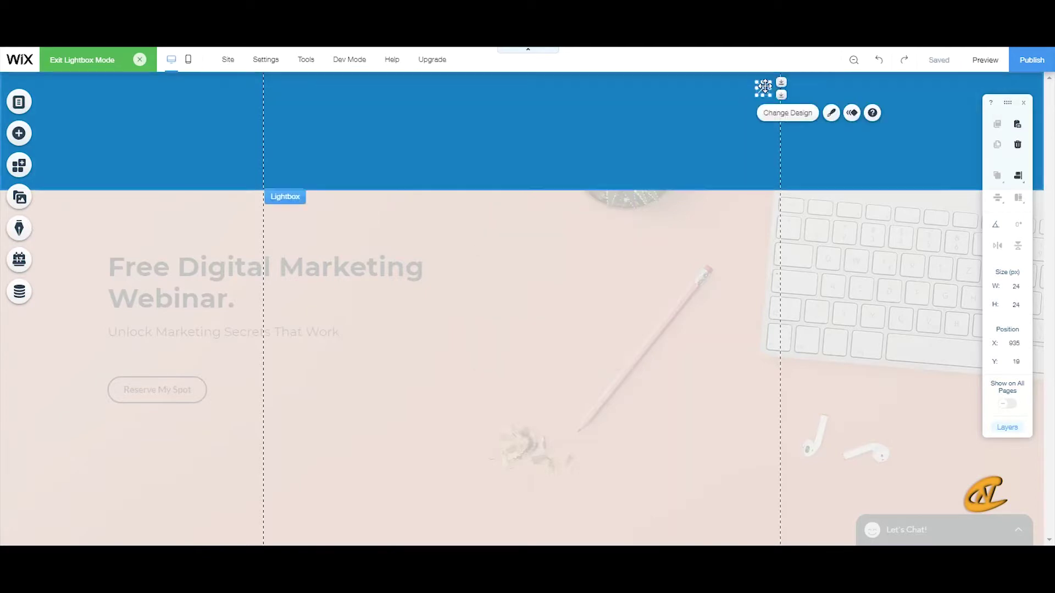
right_click(763, 87)
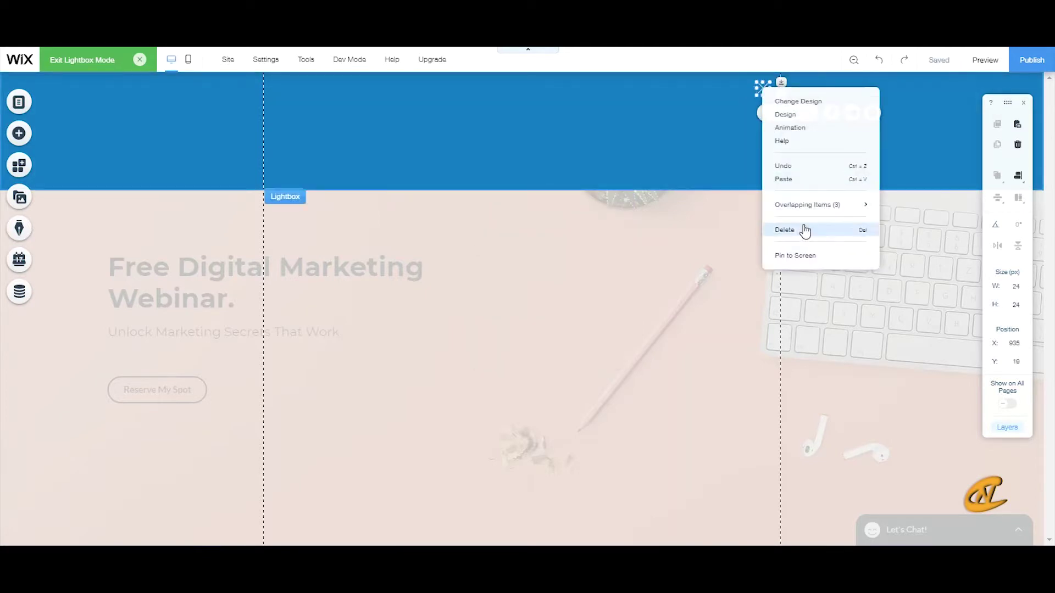
left_click(805, 253)
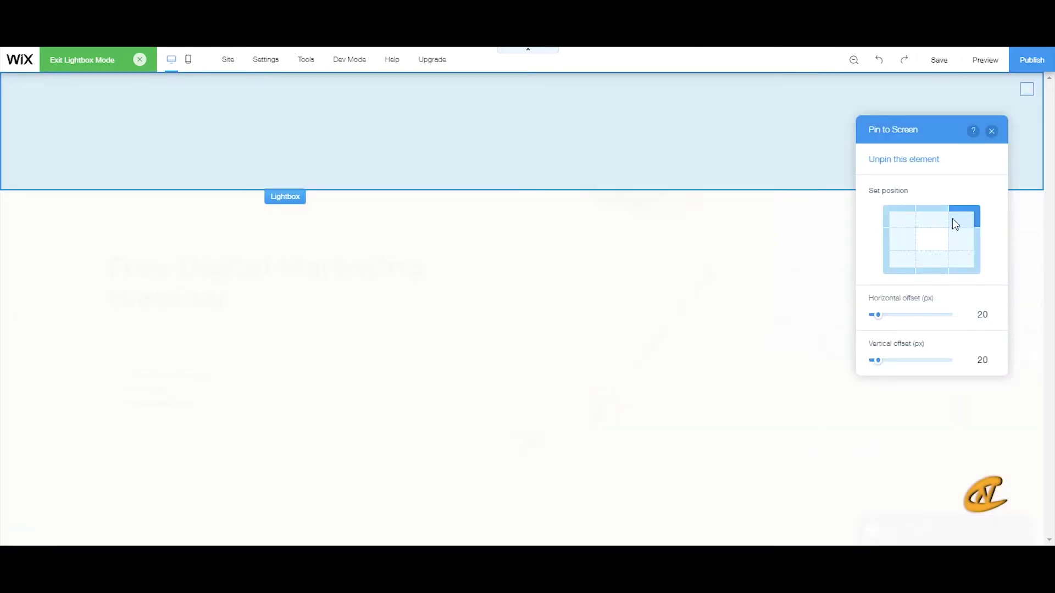
left_click(992, 132)
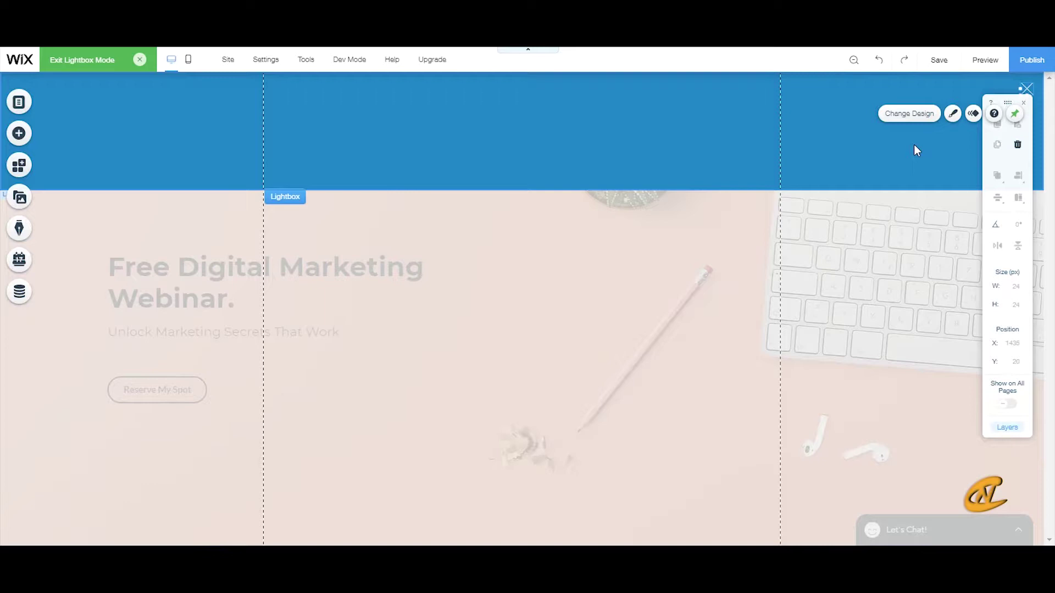
Change the lightbox's background colour to the salmon orange that matches the page.
left_click(598, 122)
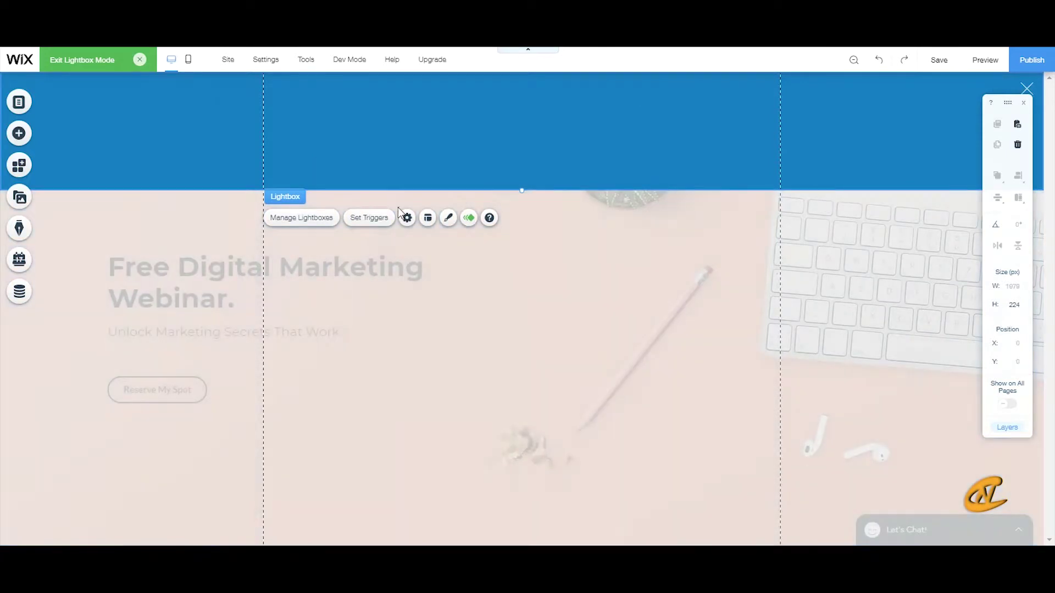
left_click(445, 221)
left_click(170, 274)
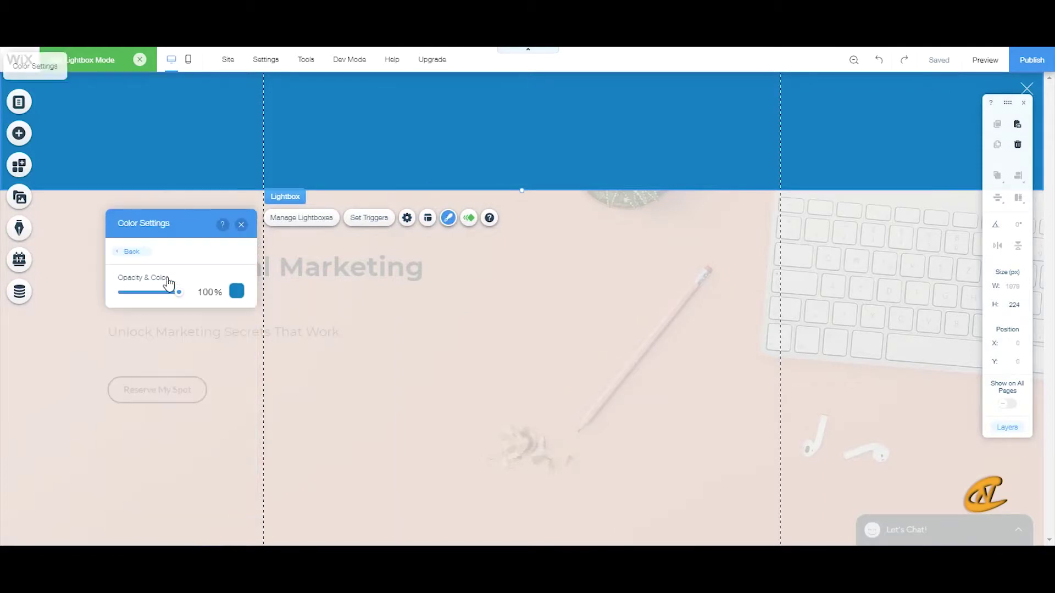
left_click(237, 291)
left_click(295, 376)
left_click(335, 299)
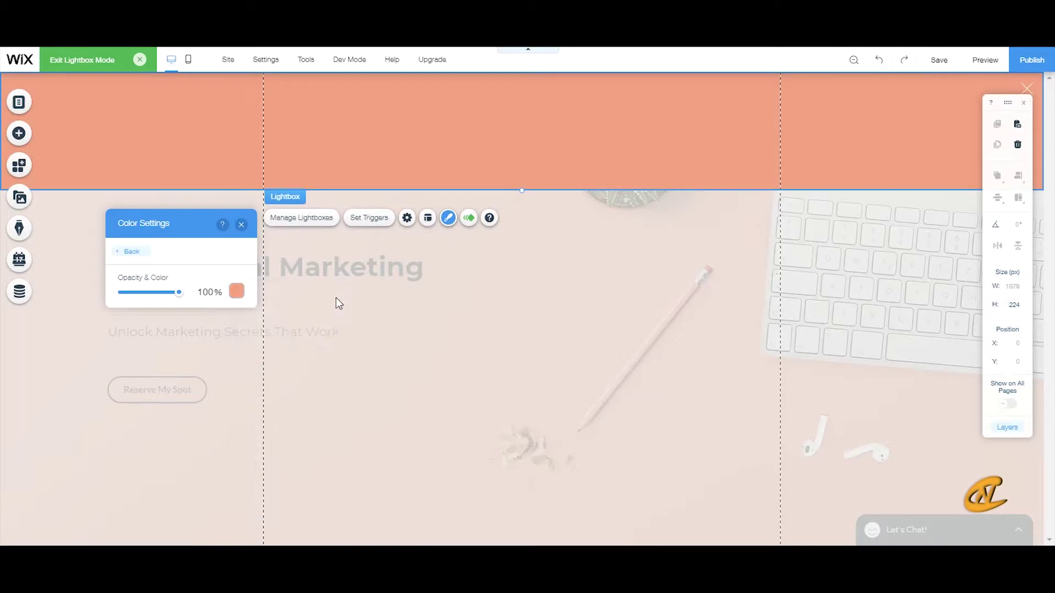
Set the lightbox background's opacity to 10% and extend the lightbox to a height of about 686 px.
left_click(208, 292)
key("BackSpace")
key("BackSpace")
key("Return")
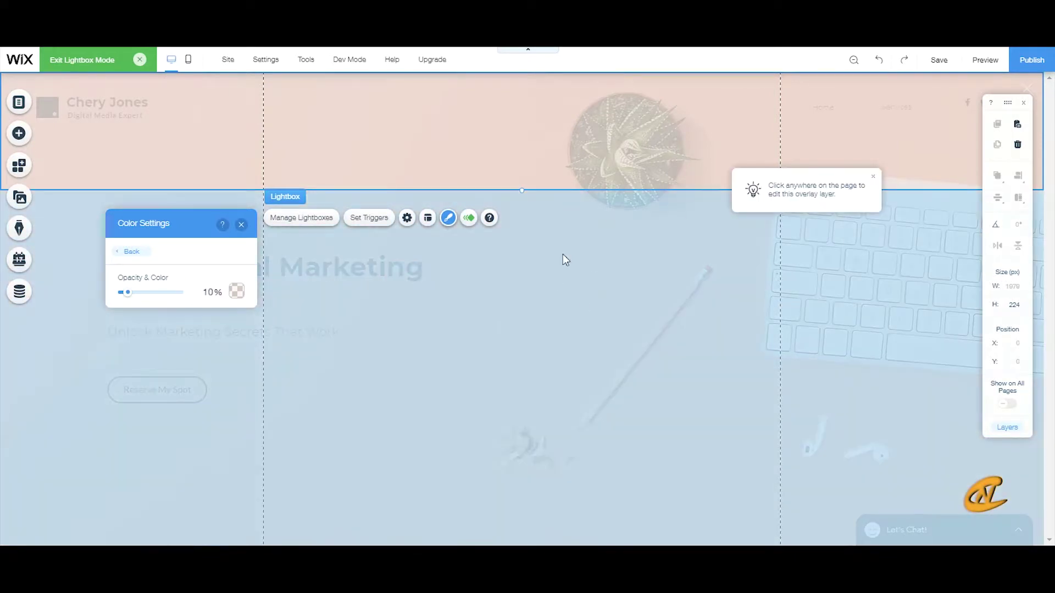
left_click_drag(523, 190, 502, 435)
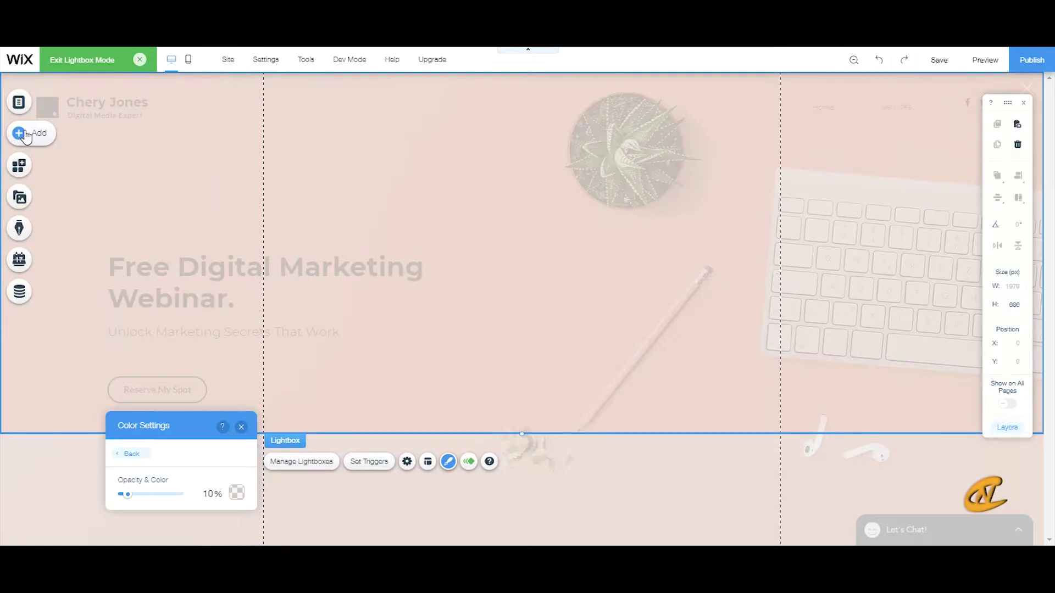
Add the four-column coloured repeater with Entertainment, Lifestyle, Sports and Technology items to the lightbox at about X 179, Y 110.
left_click(29, 136)
left_click(83, 255)
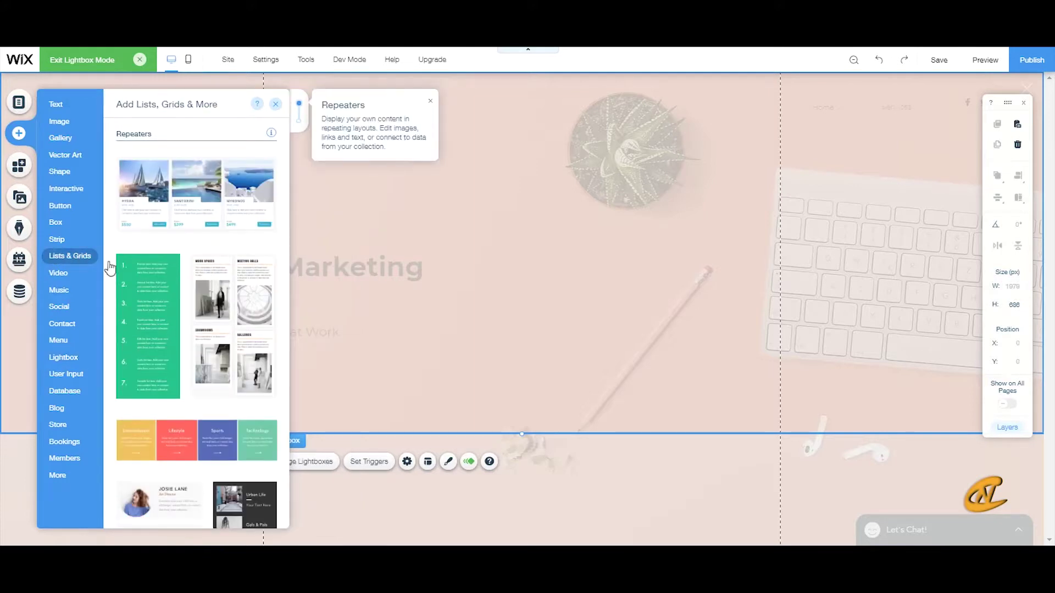
left_click_drag(170, 443, 567, 196)
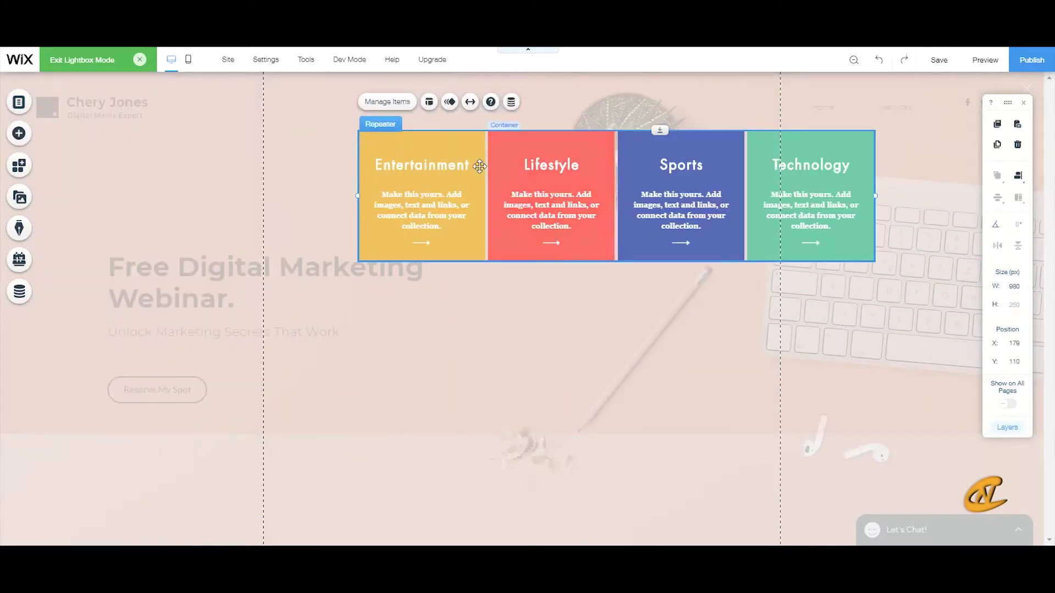
Delete the paragraph text, arrow icon and title from the Entertainment item so all repeater items are empty.
left_click(436, 201)
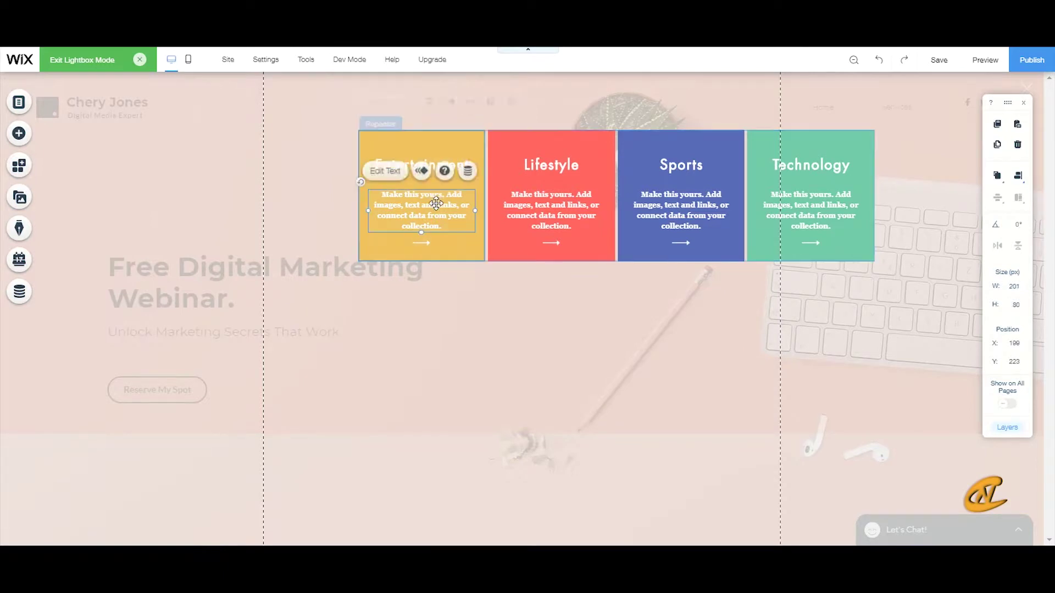
key("Delete")
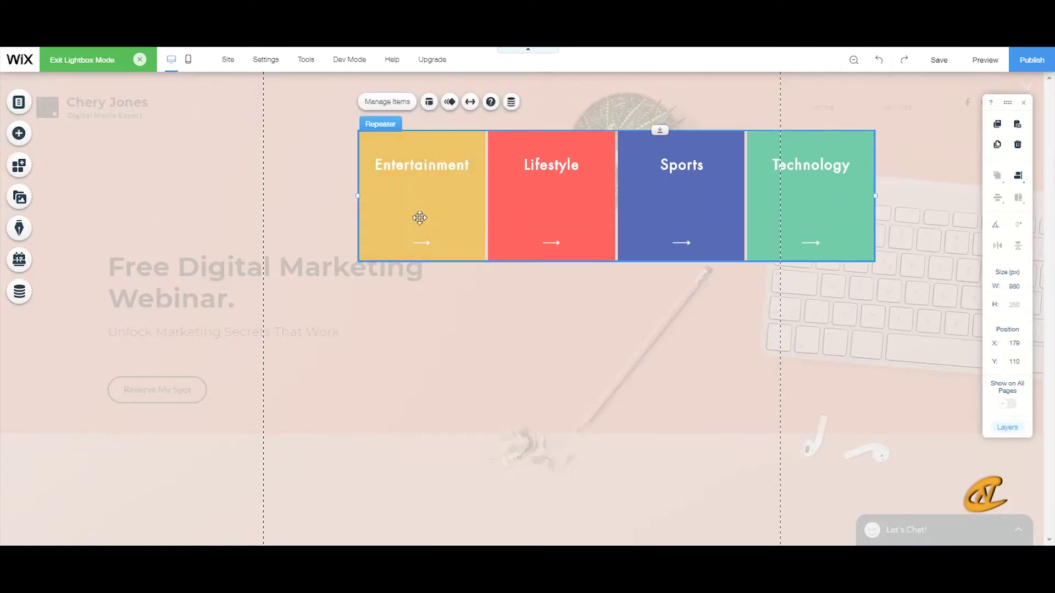
left_click(420, 244)
left_click(421, 243)
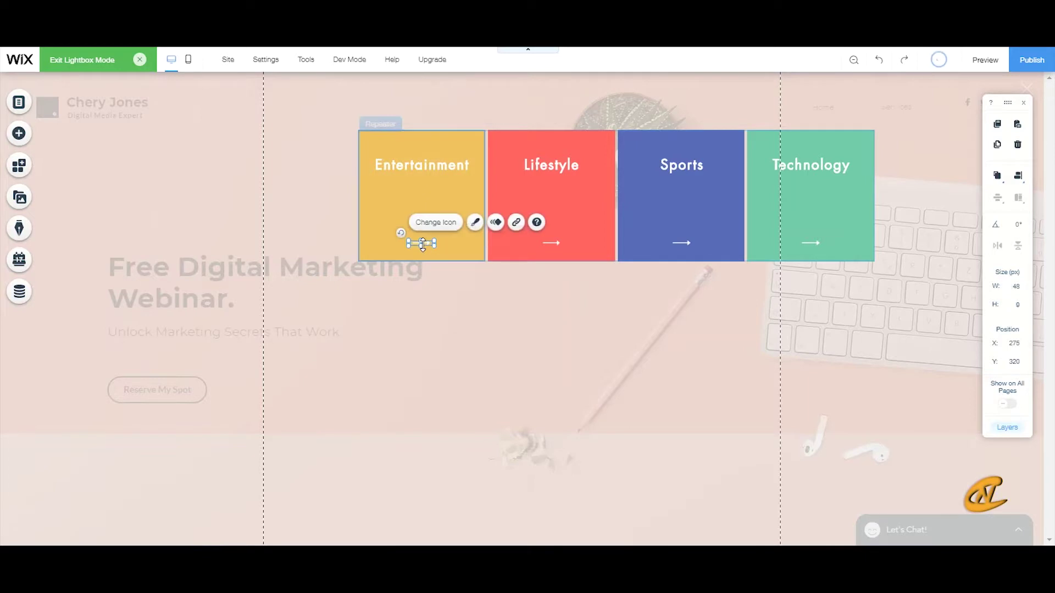
key("Delete")
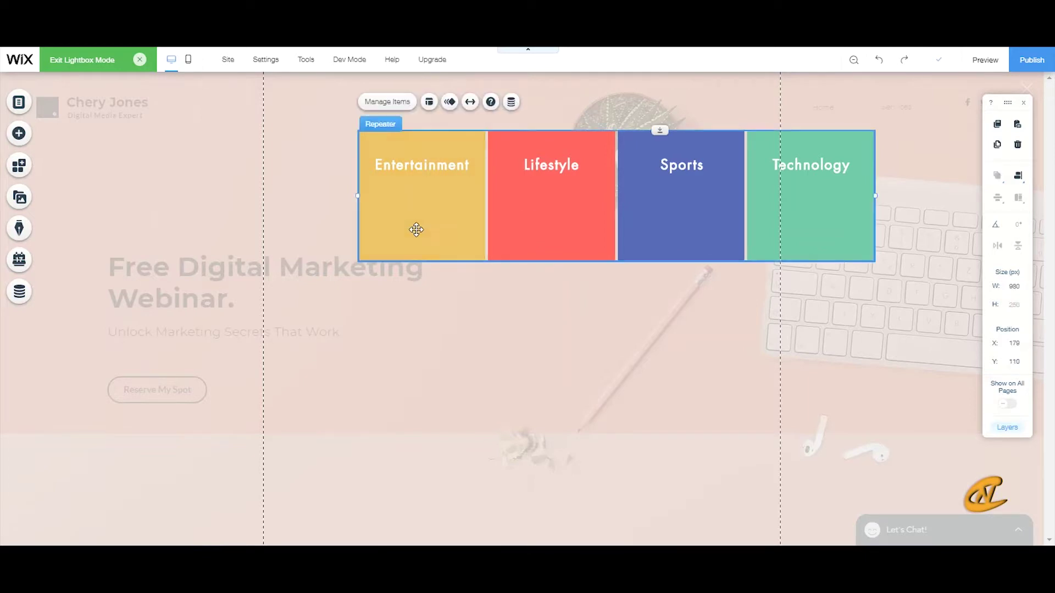
left_click(409, 163)
key("Delete")
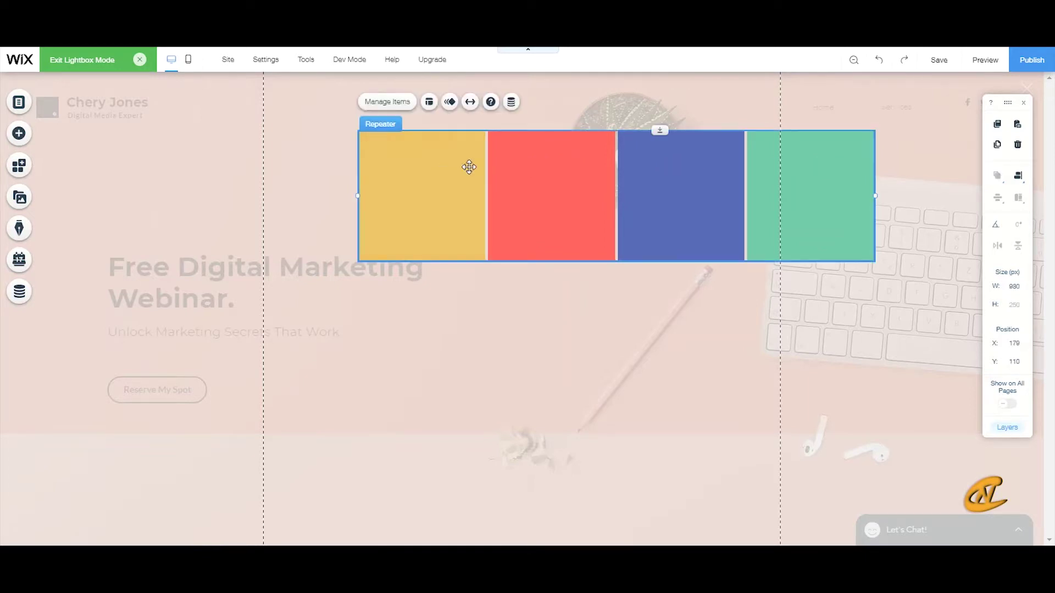
Delete items 2, 3 and 4 from the repeater, keeping only the first item.
left_click(404, 107)
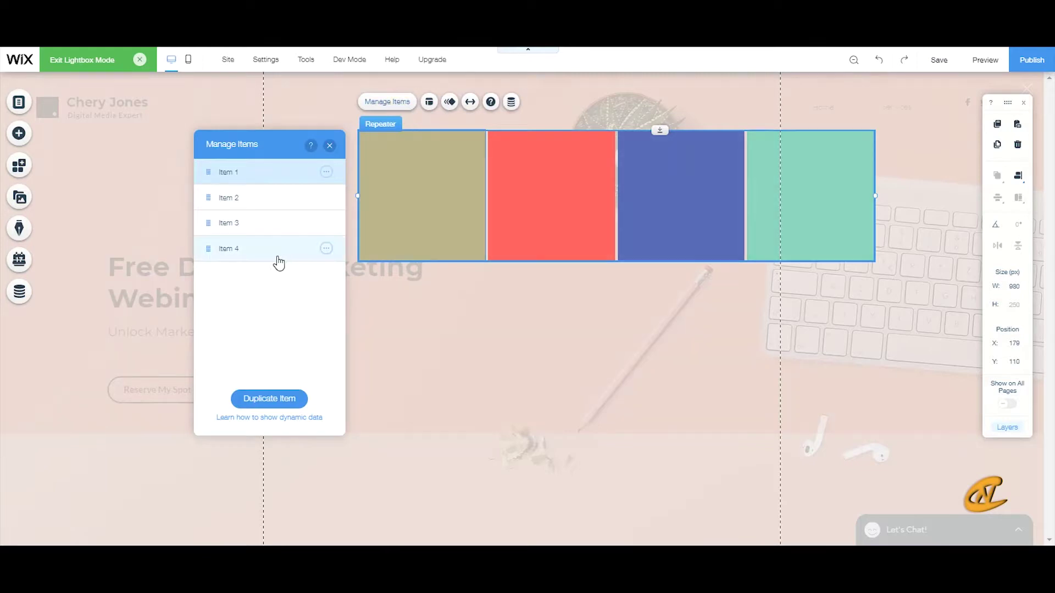
left_click(326, 198)
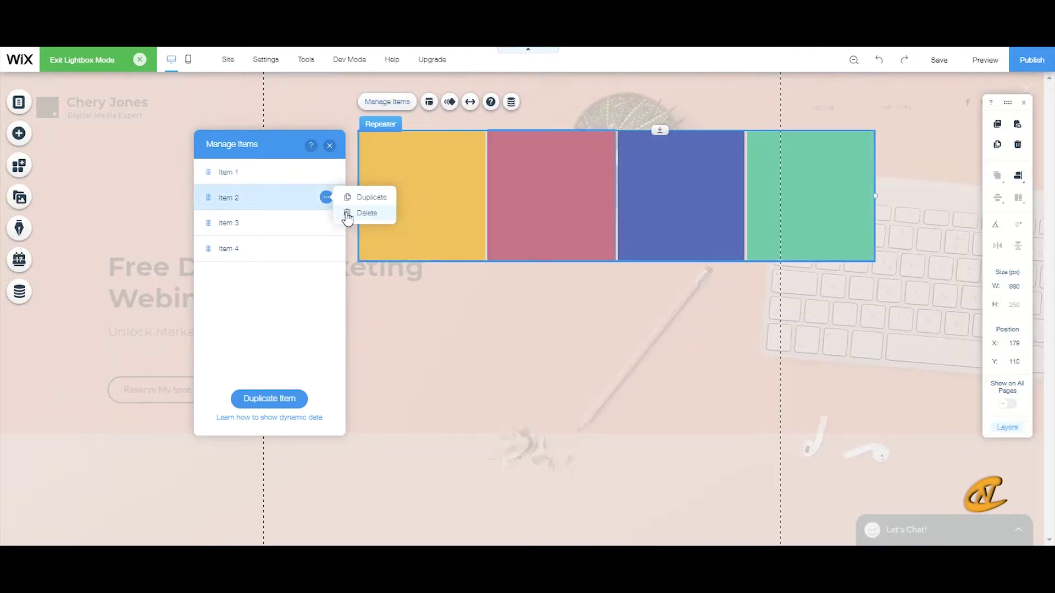
left_click(348, 213)
left_click(326, 198)
left_click(348, 212)
left_click(326, 198)
left_click(355, 214)
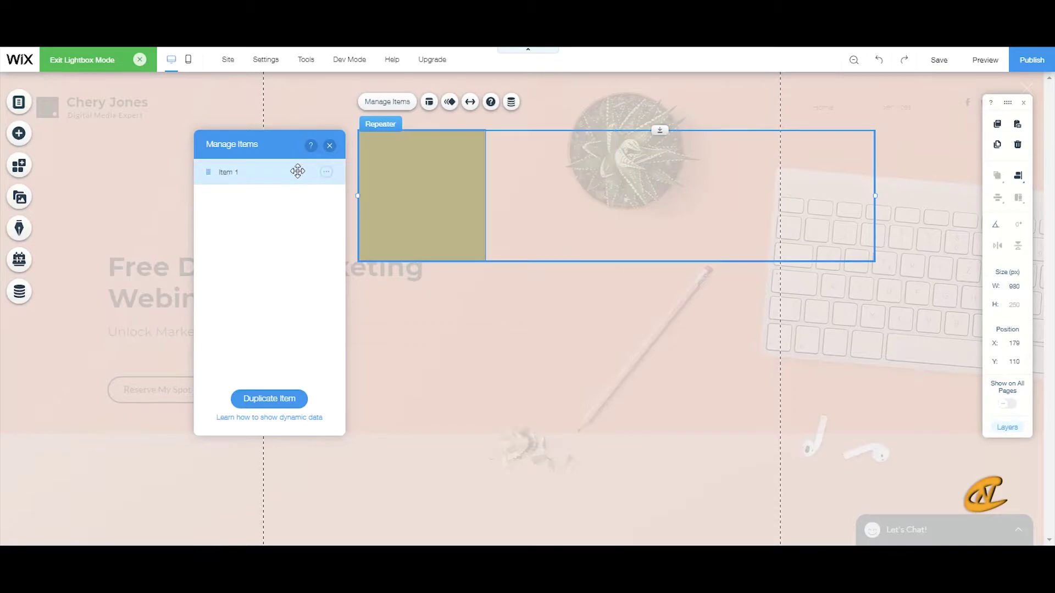
Make the remaining repeater item's yellow background fully transparent.
left_click(417, 168)
left_click(406, 112)
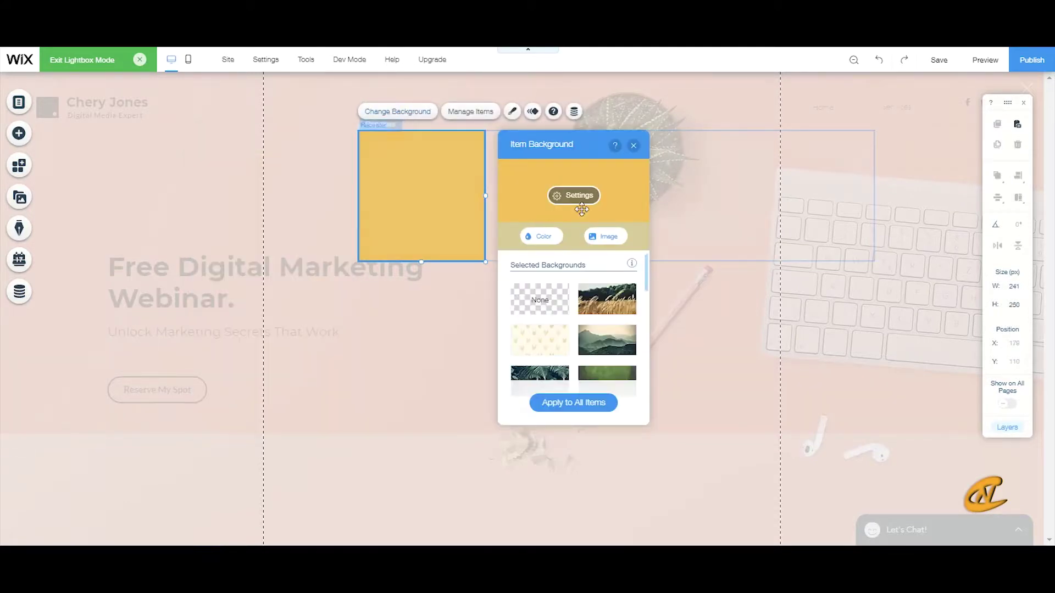
left_click(571, 196)
left_click_drag(571, 213, 497, 235)
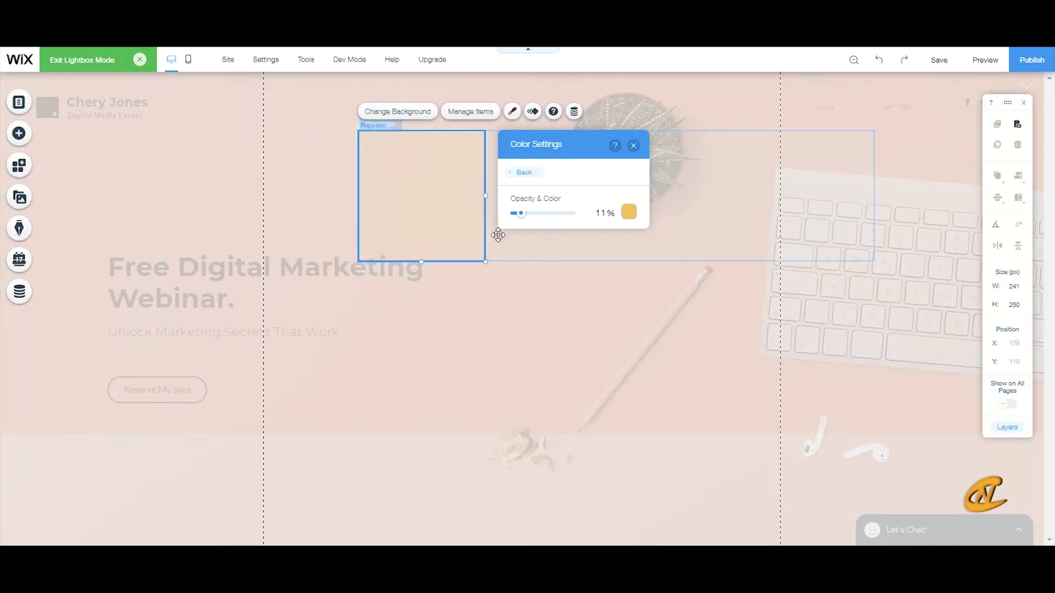
left_click(528, 173)
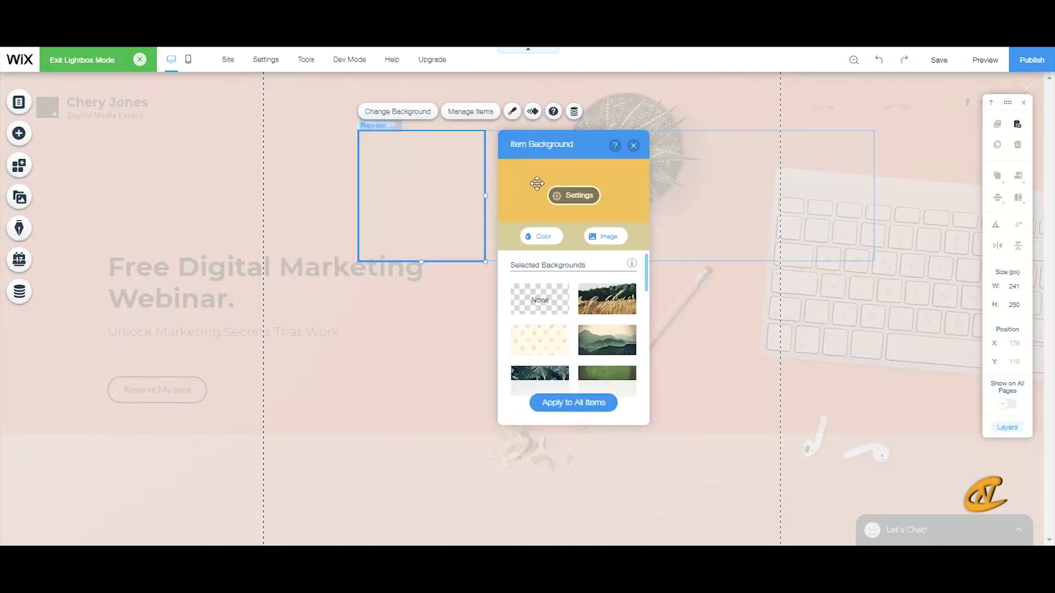
left_click(632, 146)
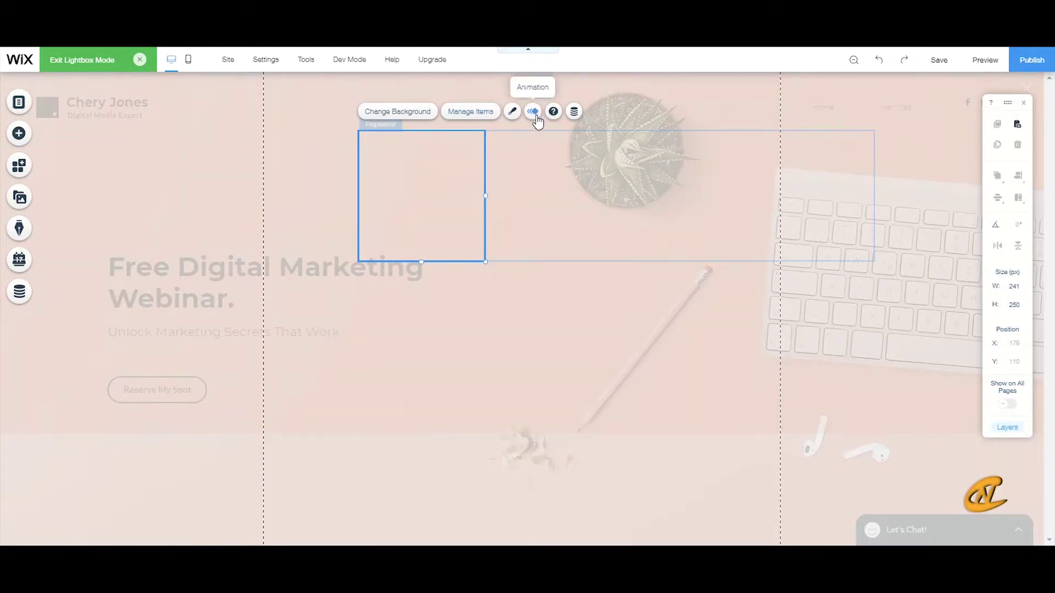
Set the repeater layout so its items are aligned right.
left_click(612, 160)
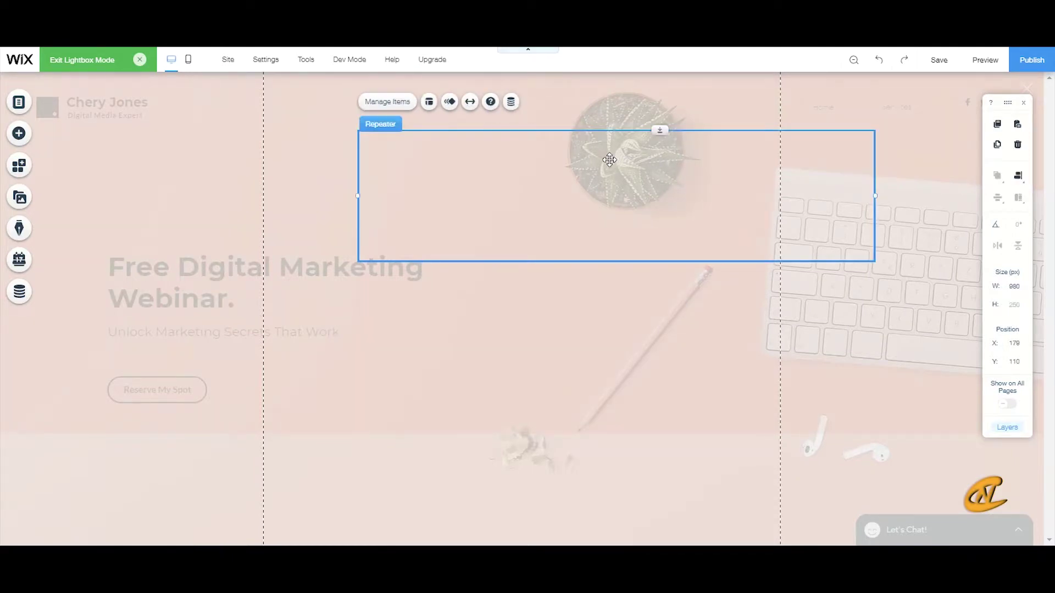
left_click(432, 106)
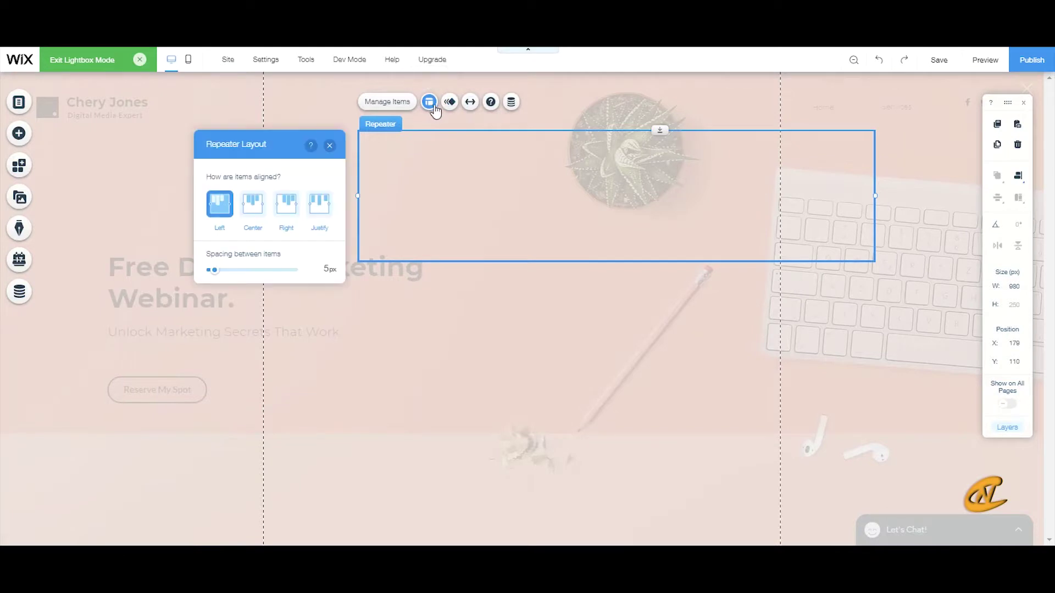
left_click(287, 207)
left_click(330, 147)
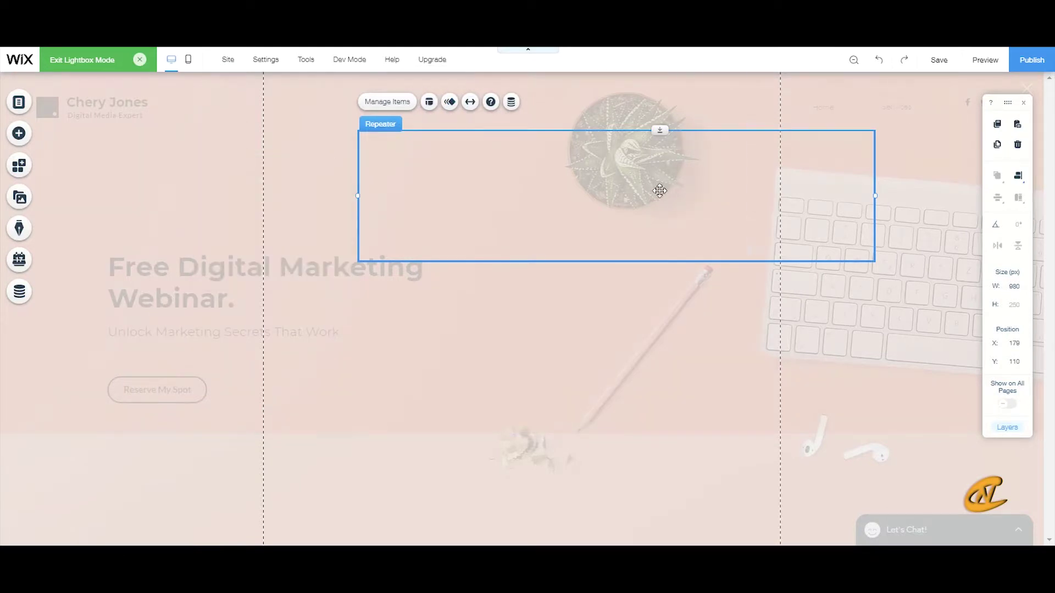
Resize the repeater item to 270 px wide and 90 px high.
left_click(830, 194)
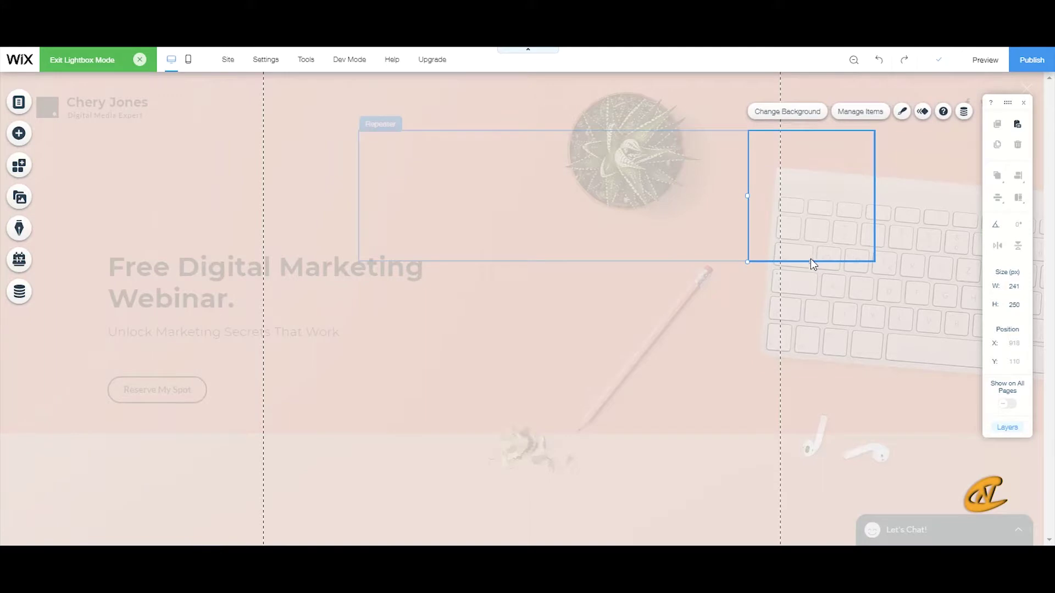
left_click_drag(810, 261, 816, 177)
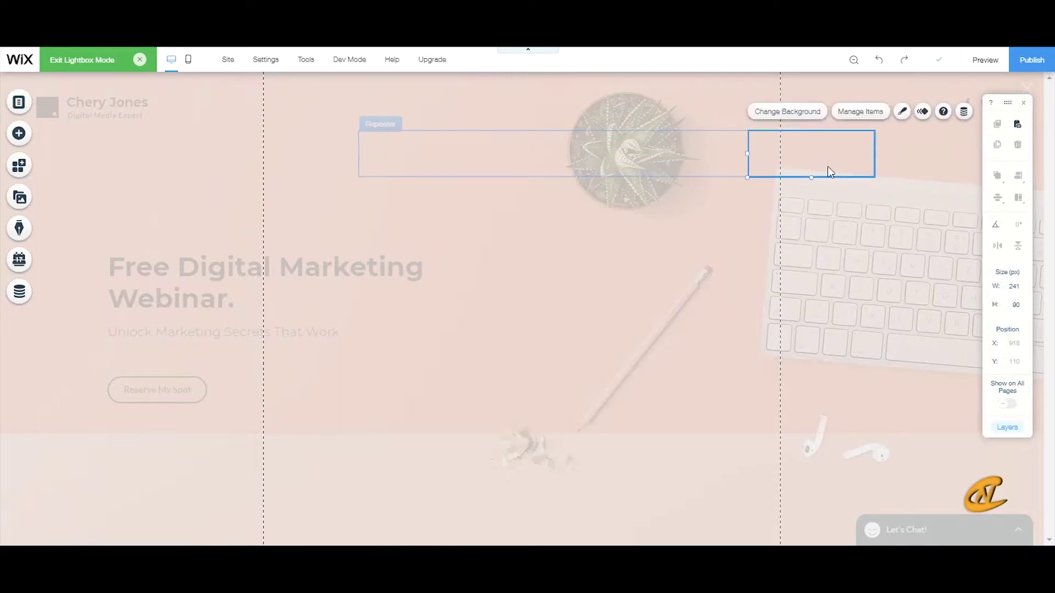
left_click_drag(739, 154, 731, 156)
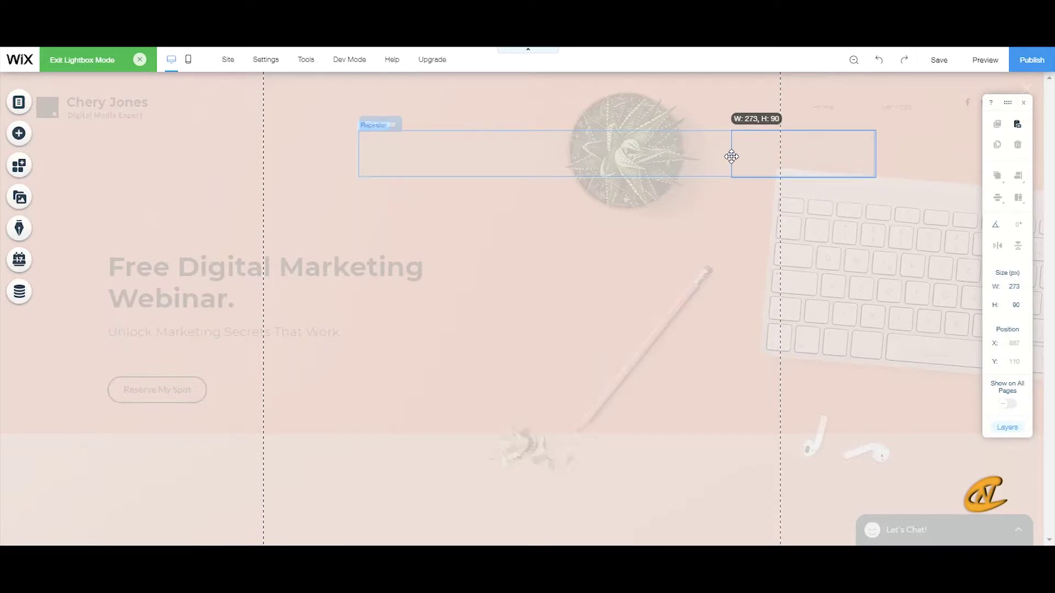
left_click_drag(731, 157, 733, 156)
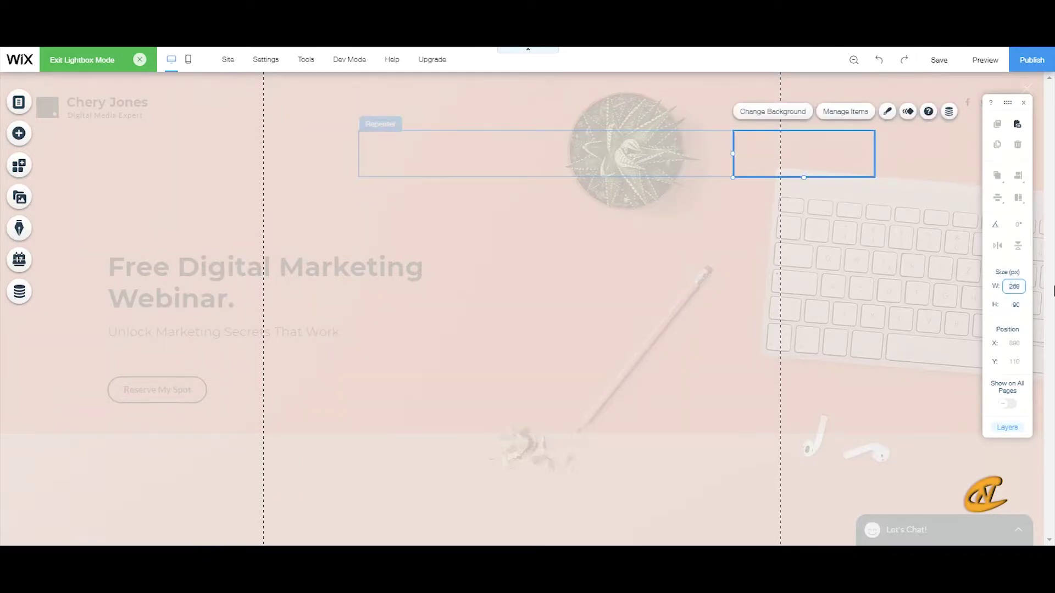
key("Return")
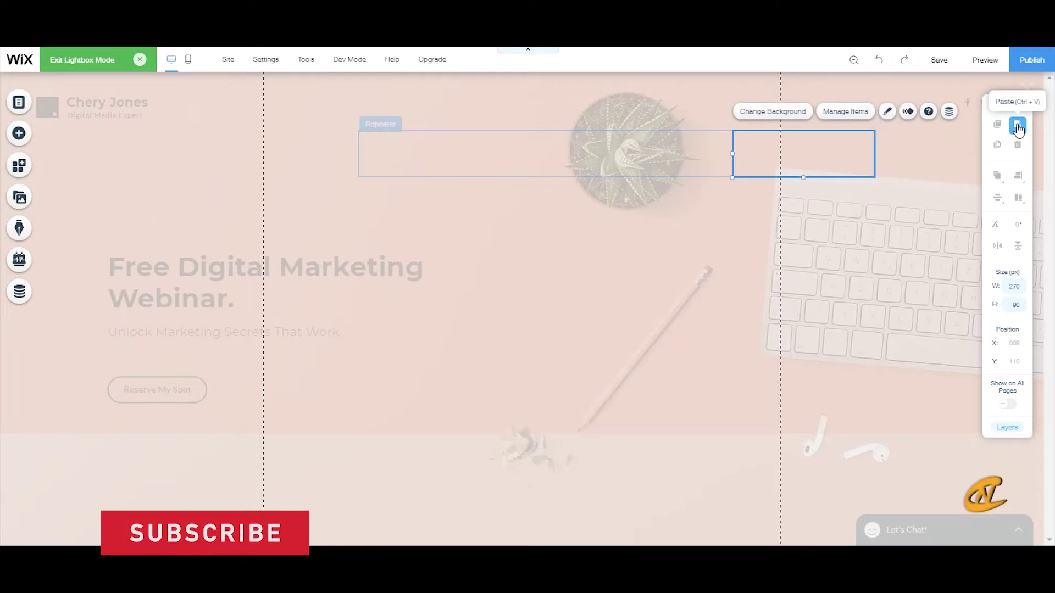
Paste the copied button into the repeater item at X 980, Y 105 and place a roughly 65 × 55 px microphone image beside it.
left_click(1019, 127)
left_click_drag(1022, 110, 813, 136)
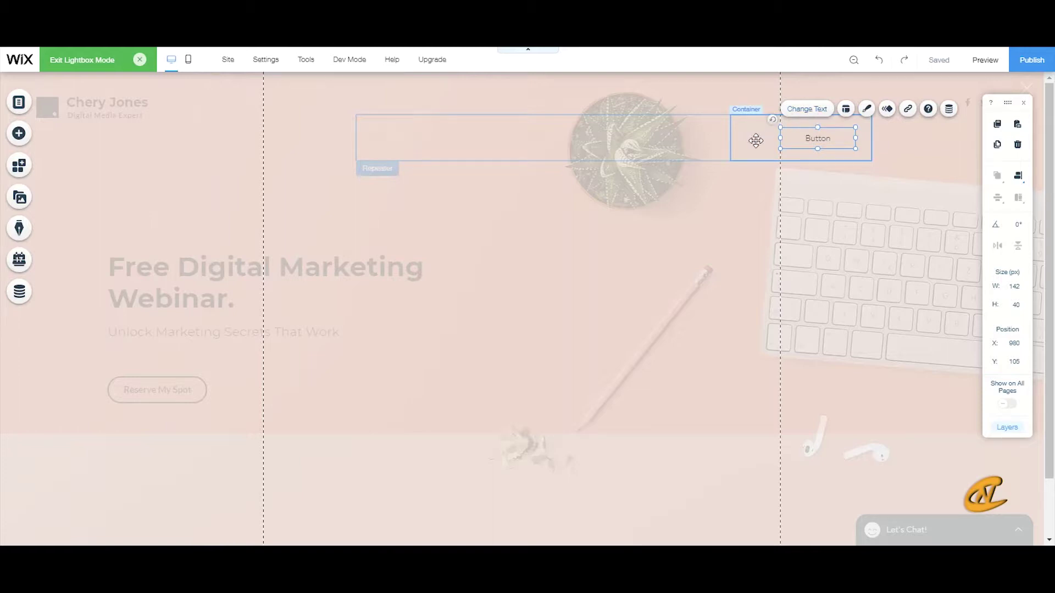
left_click(20, 136)
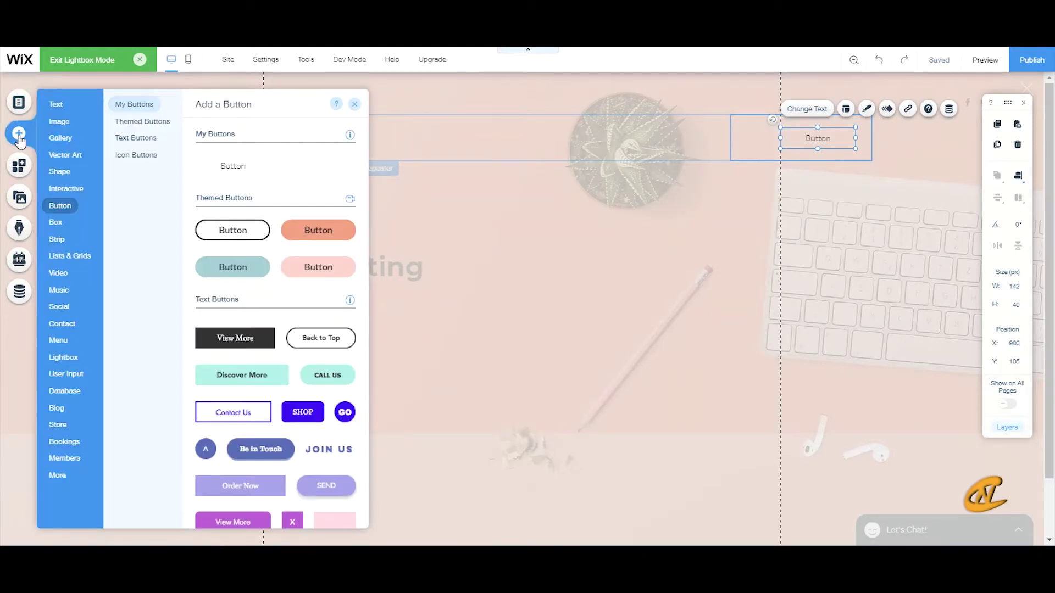
left_click(59, 122)
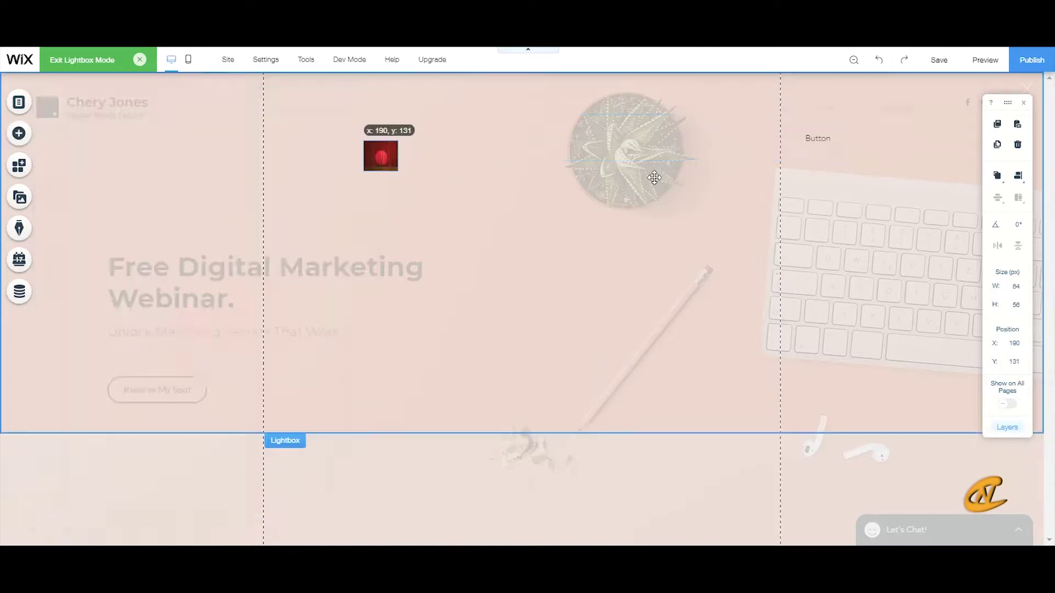
left_click_drag(379, 155, 754, 138)
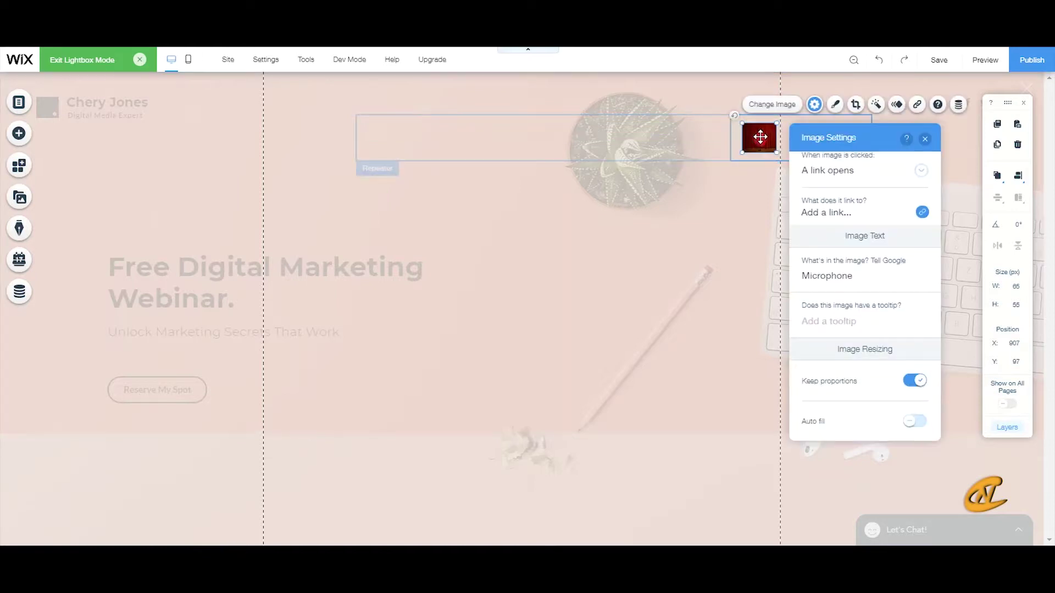
left_click(744, 180)
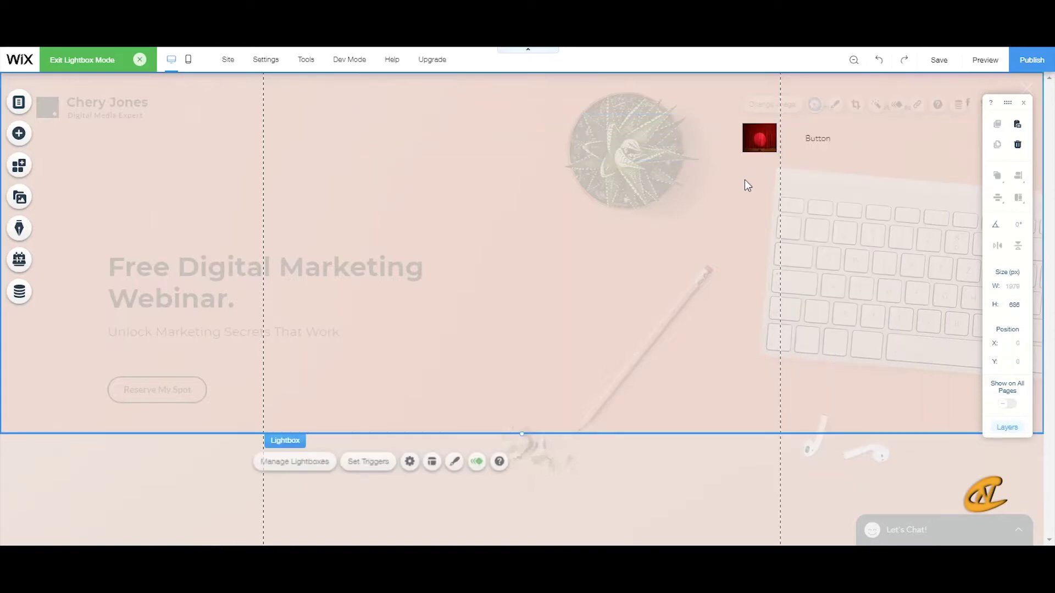
left_click(818, 139)
left_click(814, 138)
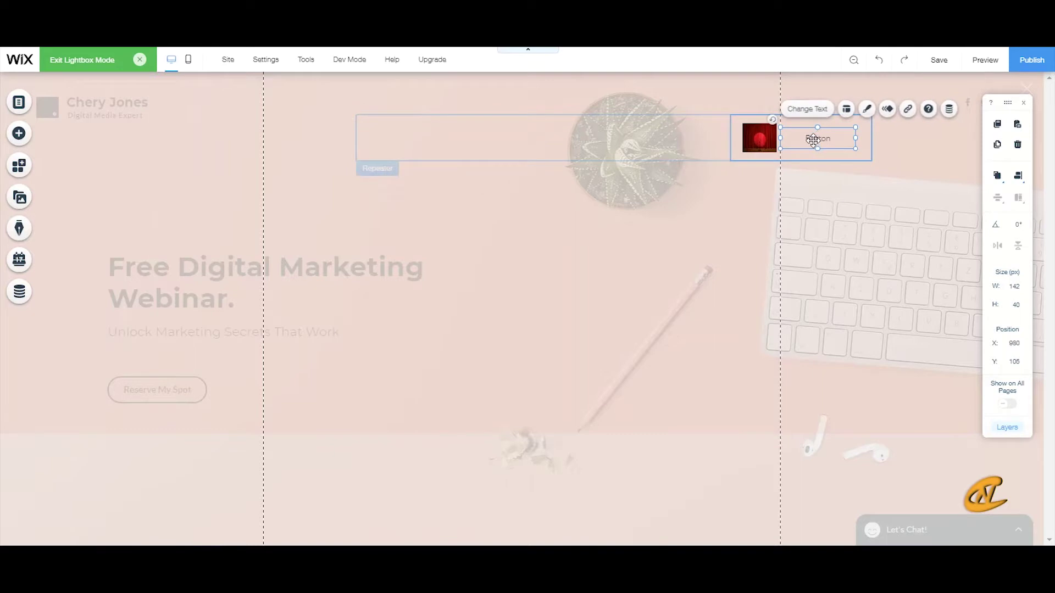
left_click(789, 154)
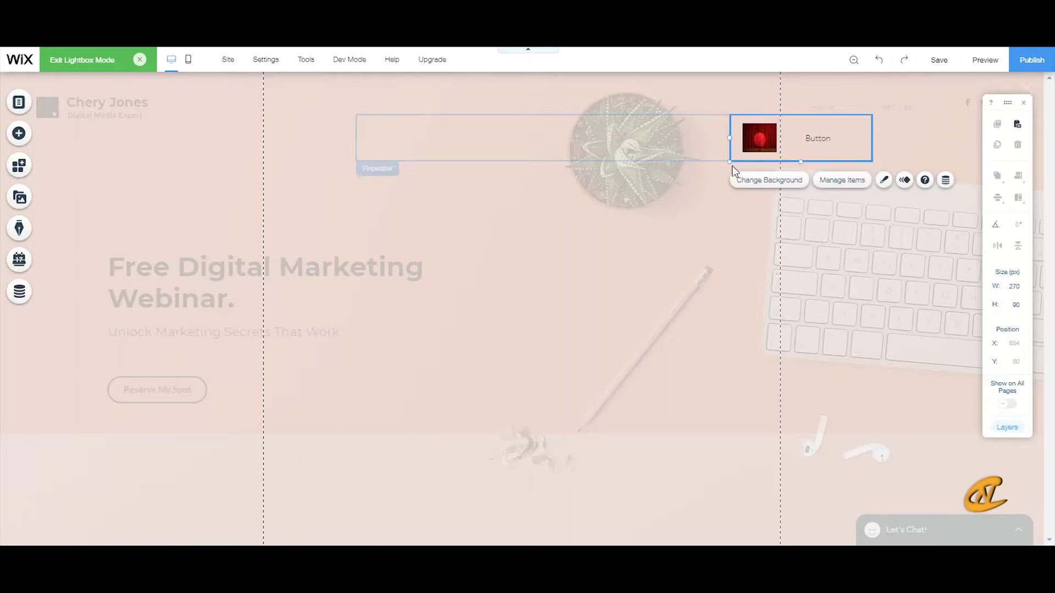
left_click(762, 136)
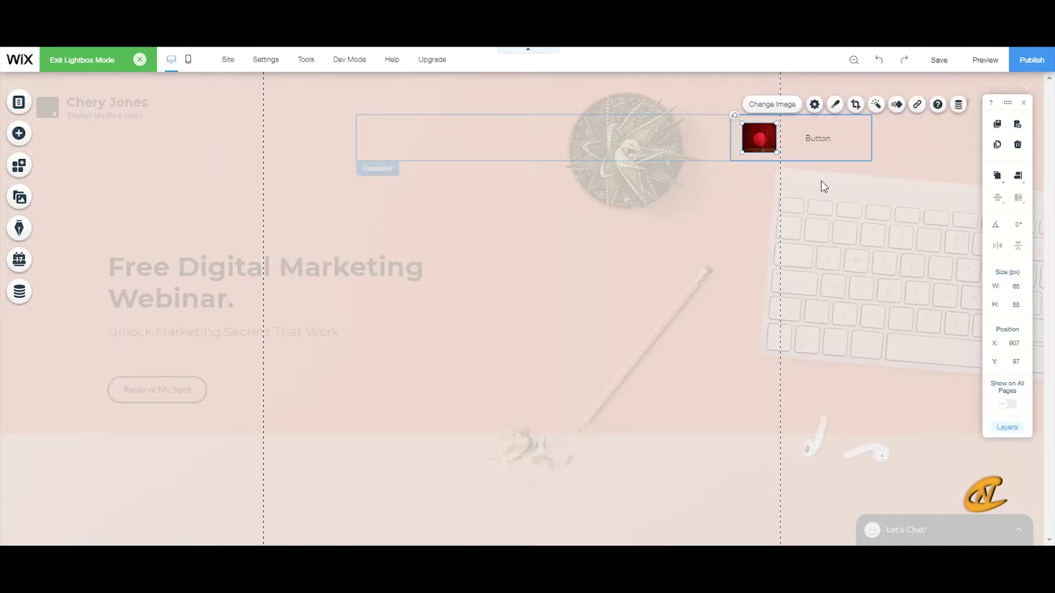
Bring up the menuItems database collection and add an Image field named img.
left_click(19, 291)
left_click(263, 138)
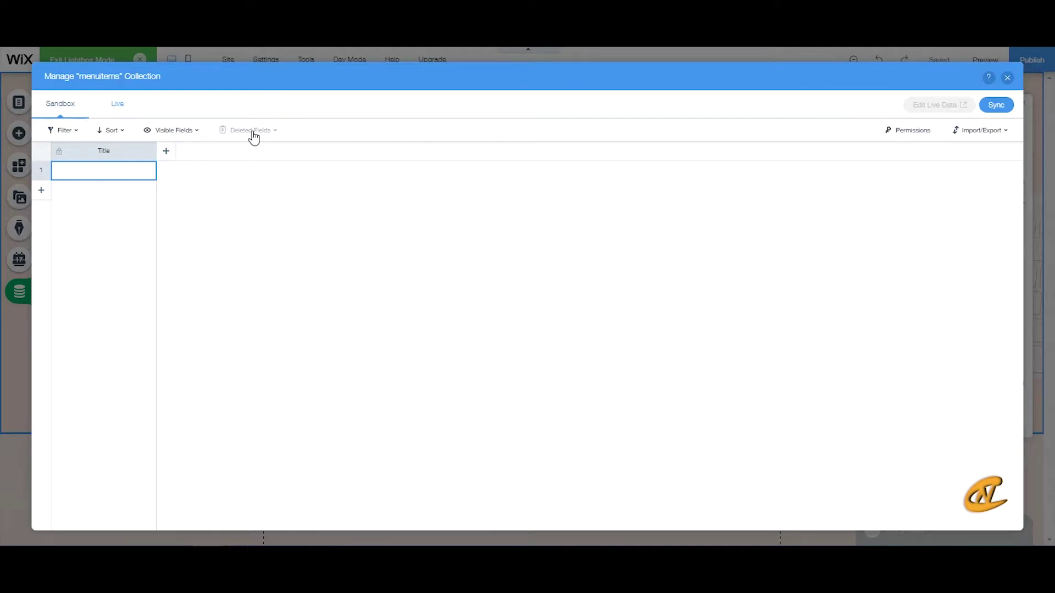
left_click(167, 153)
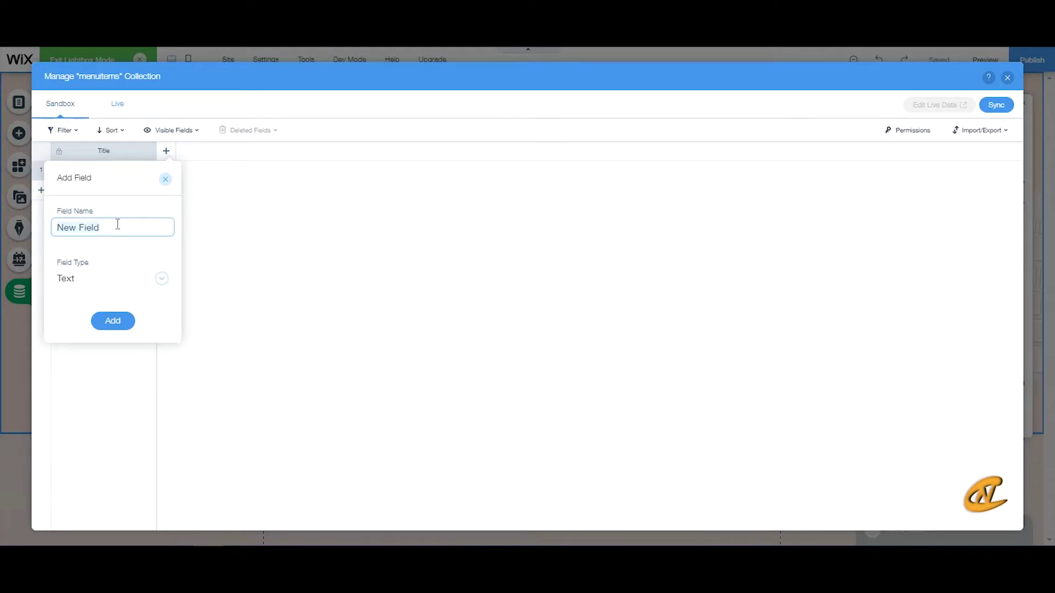
key("BackSpace")
left_click(116, 277)
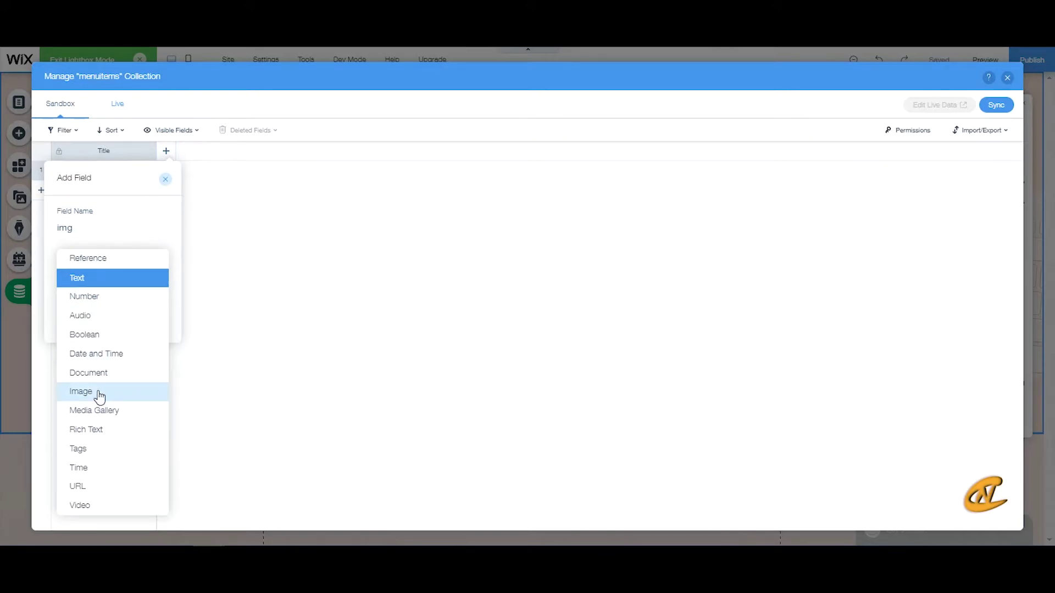
left_click(99, 397)
left_click(119, 321)
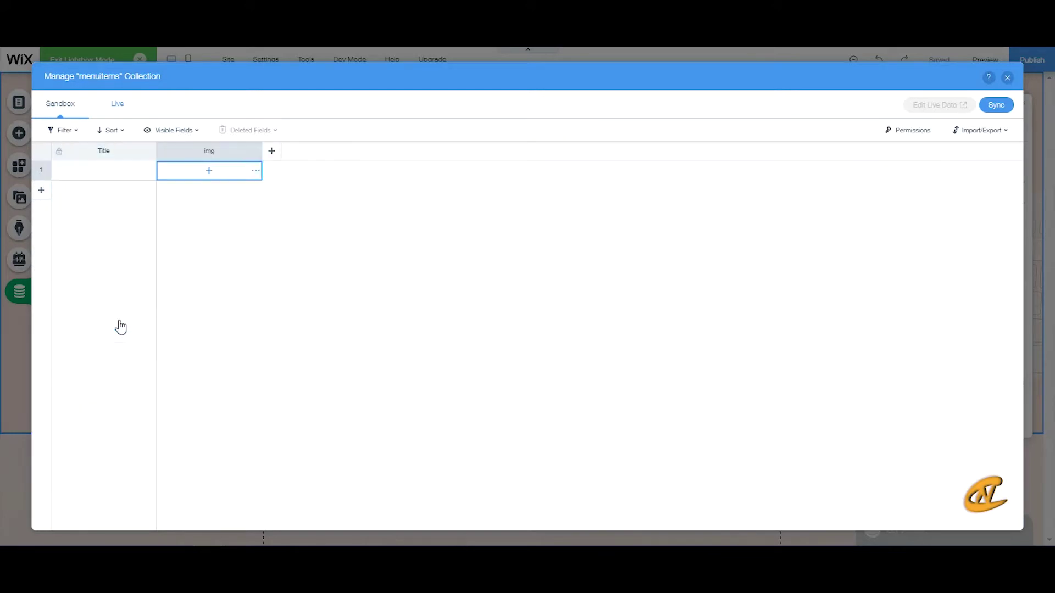
Add a field named url with the URL field type to the menuItems collection.
left_click(272, 152)
type("l")
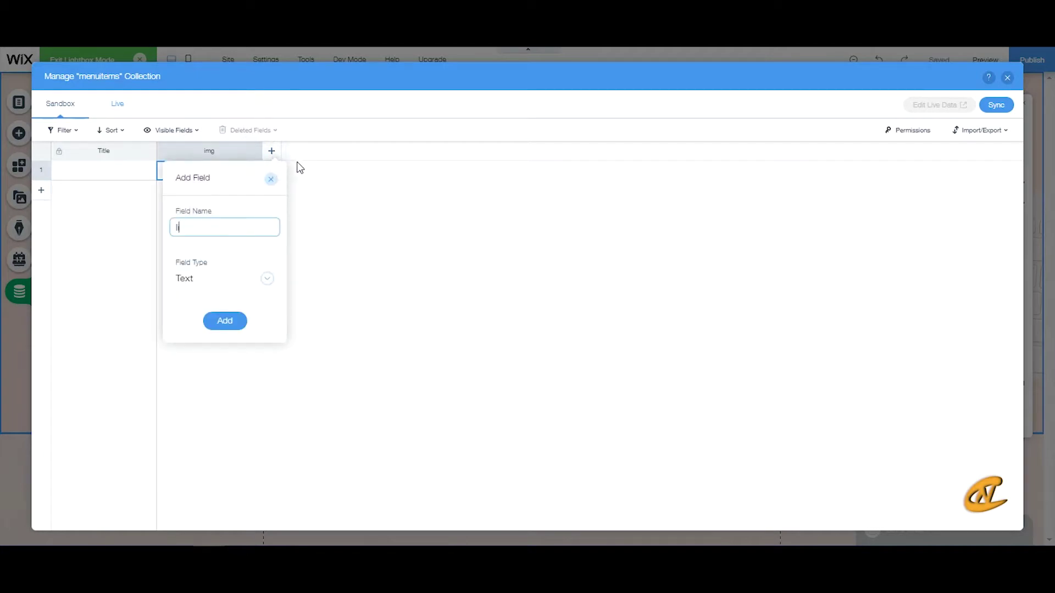
type("ink")
left_click(242, 283)
left_click(217, 487)
key("BackSpace")
key("BackSpace")
key("BackSpace")
key("BackSpace")
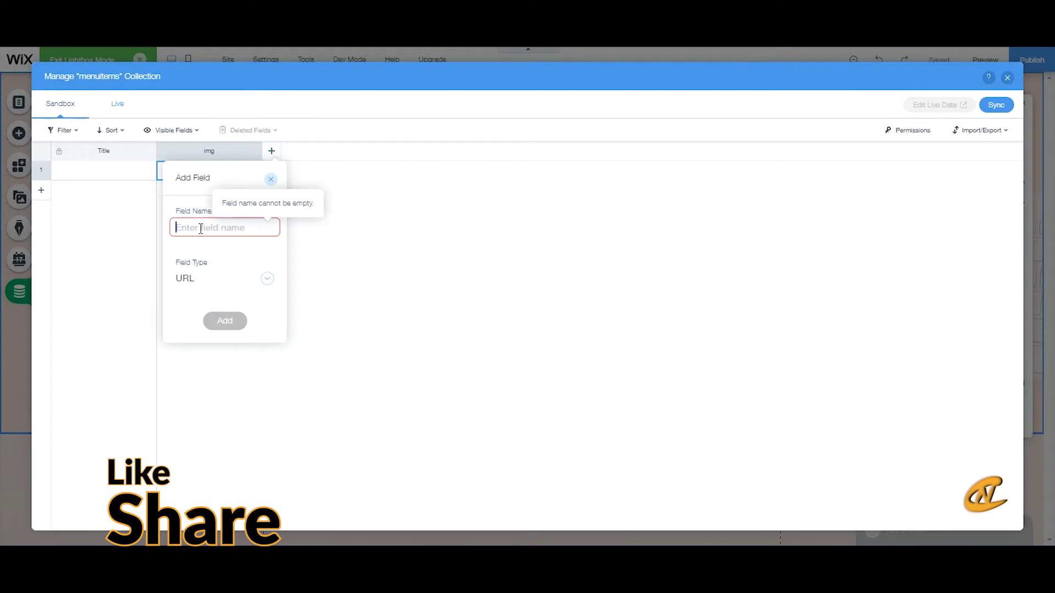
type("url")
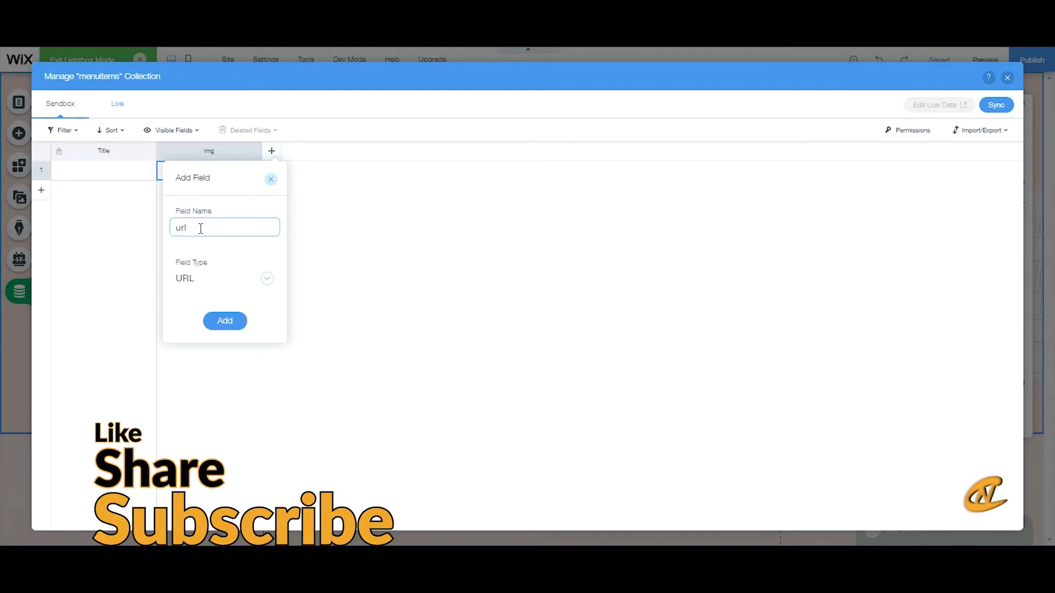
key("Return")
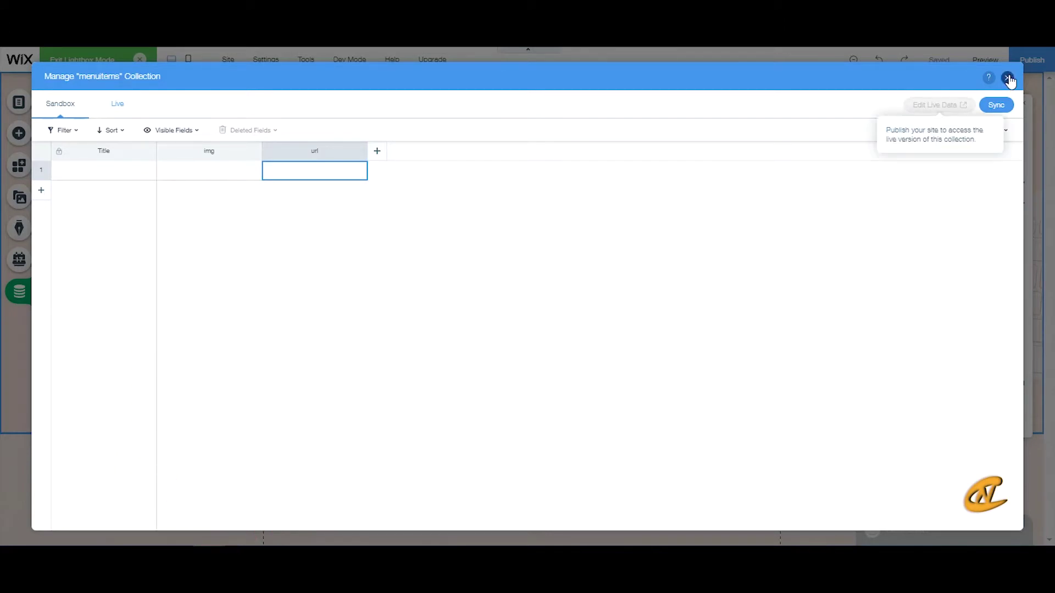
Give the first item in the collection the title Event.
left_click(124, 176)
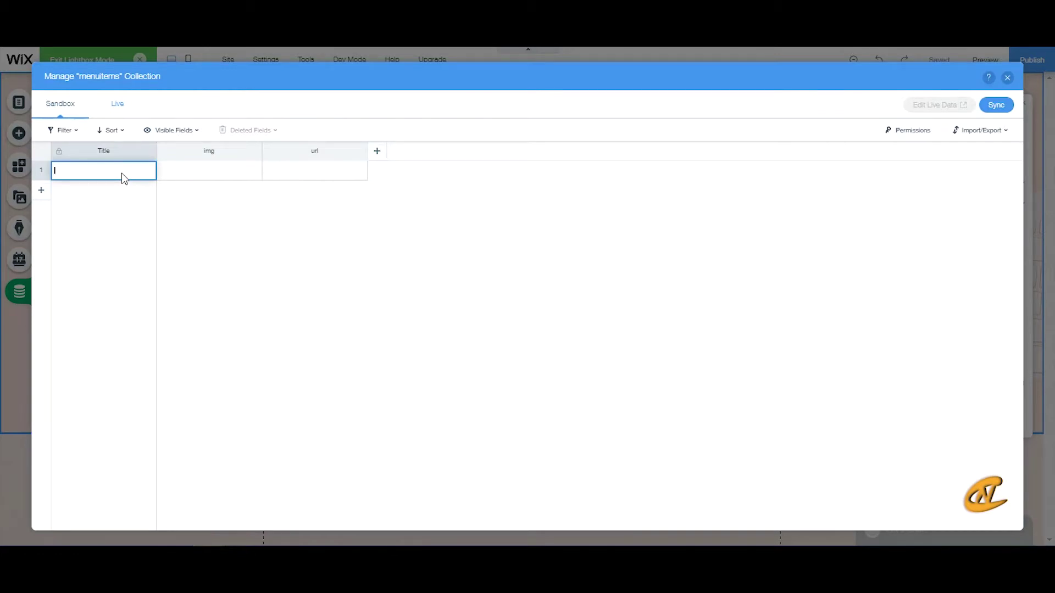
type("Event")
key("Tab")
Search Media from Wix for event images and add the Paper Lanterns picture to the Event item's img field.
key("Return")
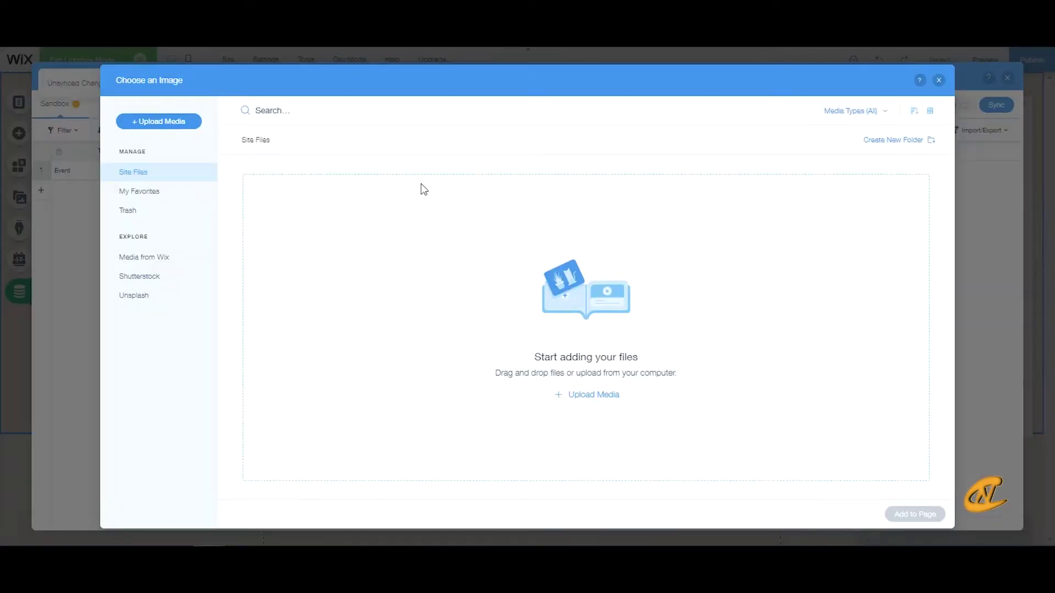
left_click(180, 257)
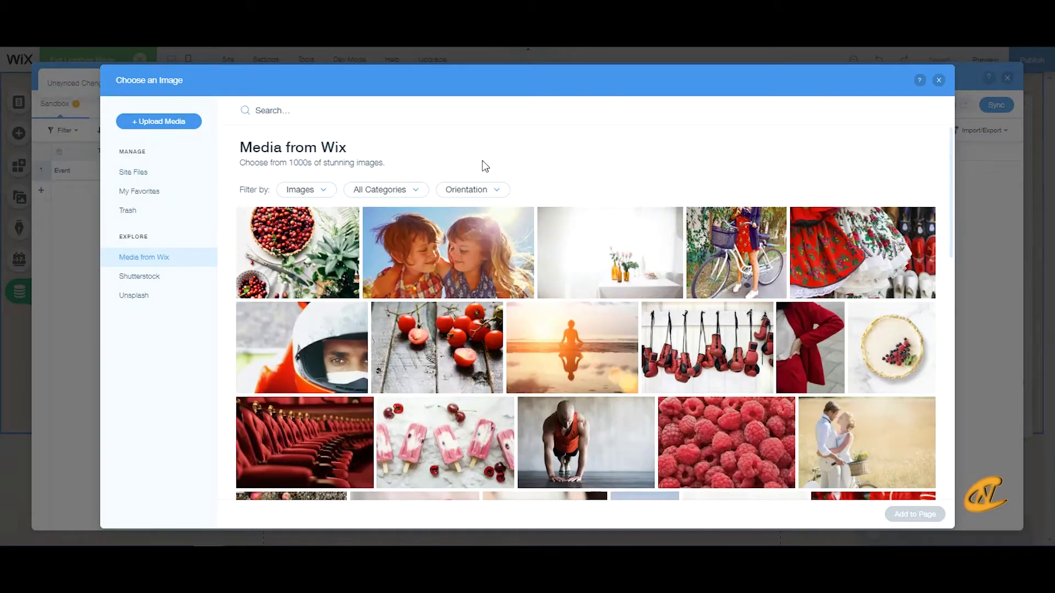
left_click(280, 112)
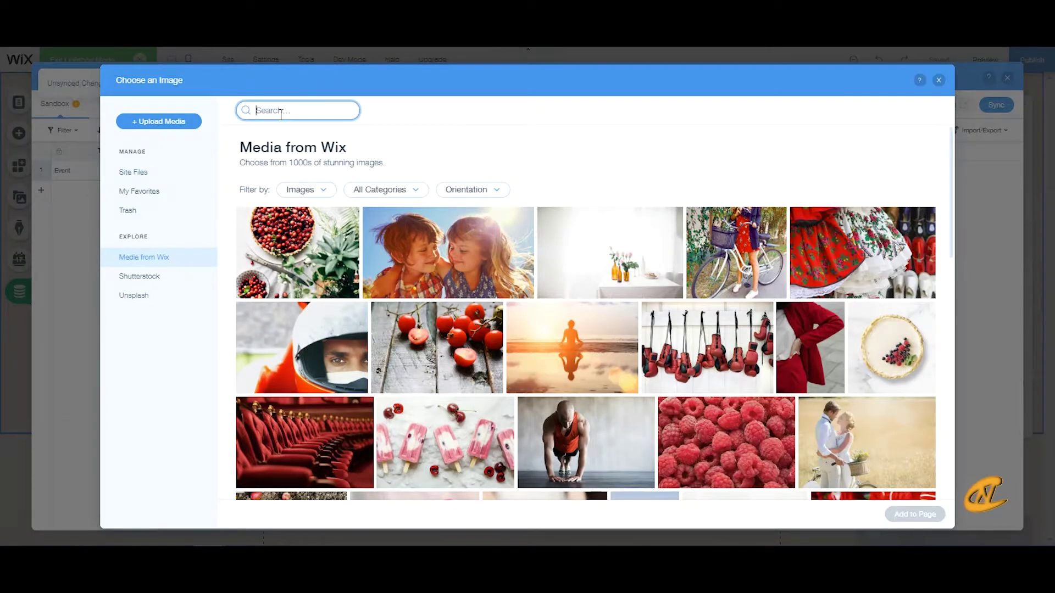
type("event")
key("Return")
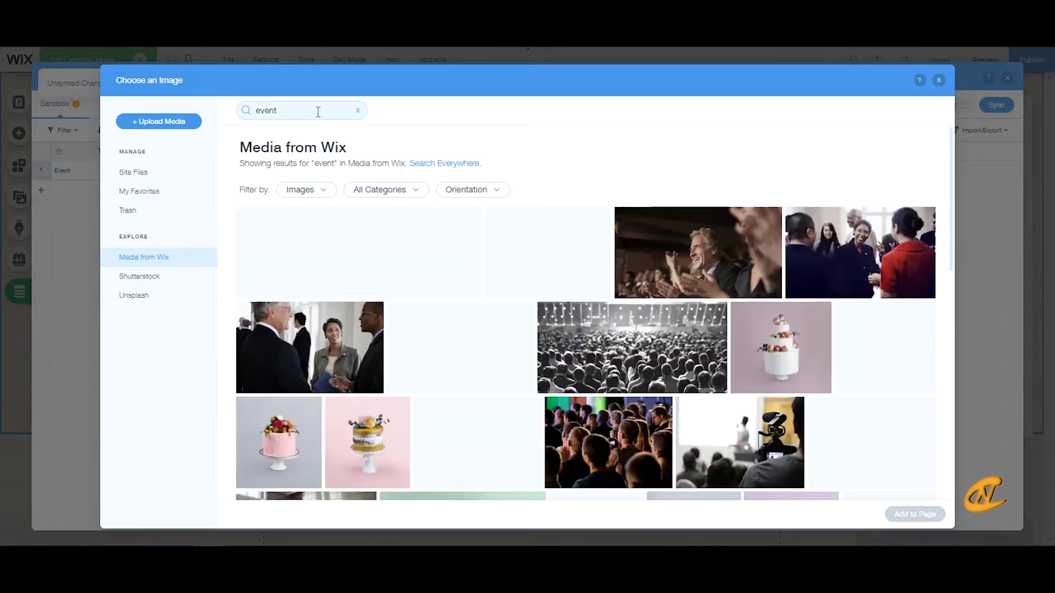
mouse_move(569, 259)
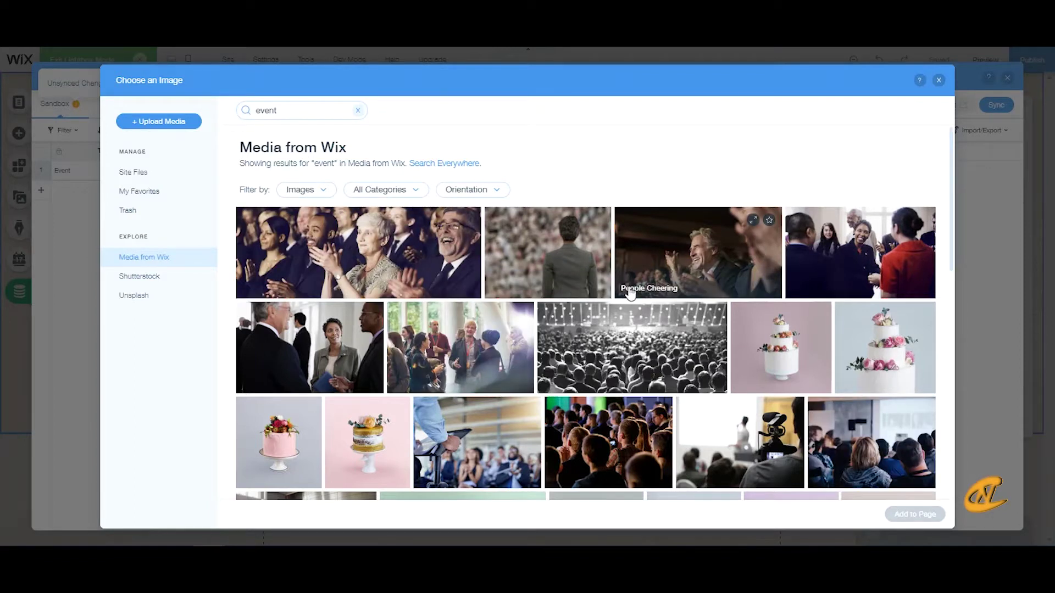
scroll(632, 288, "down", 1)
scroll(633, 288, "down", 10)
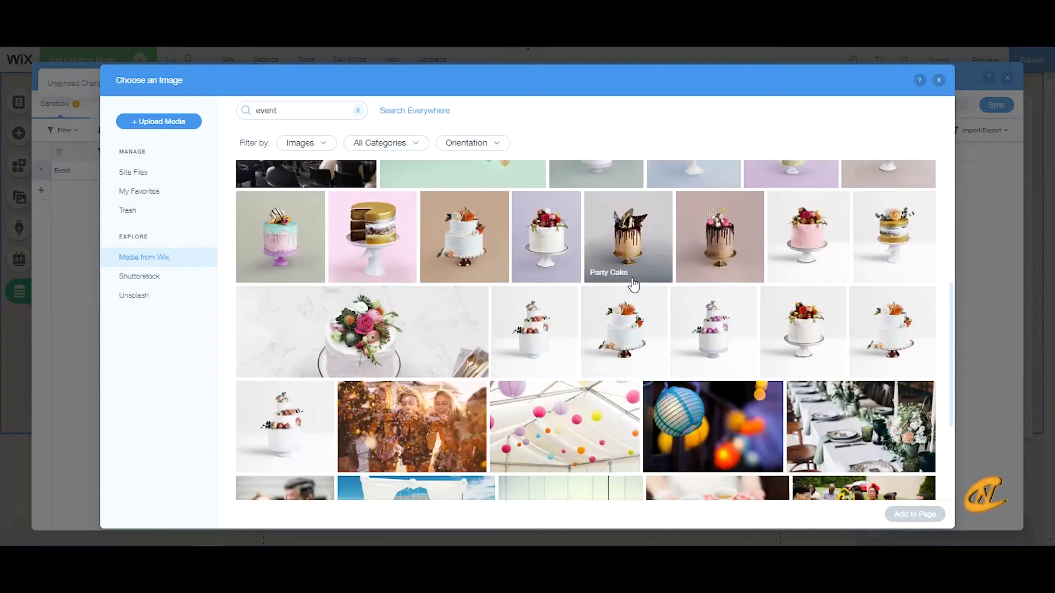
mouse_move(634, 285)
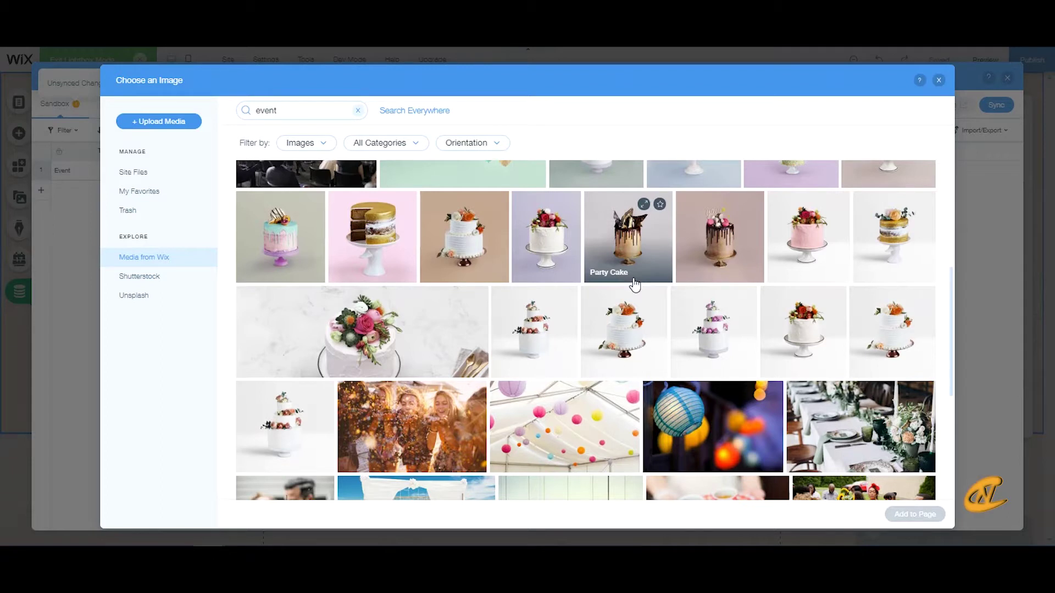
scroll(635, 285, "down", 3)
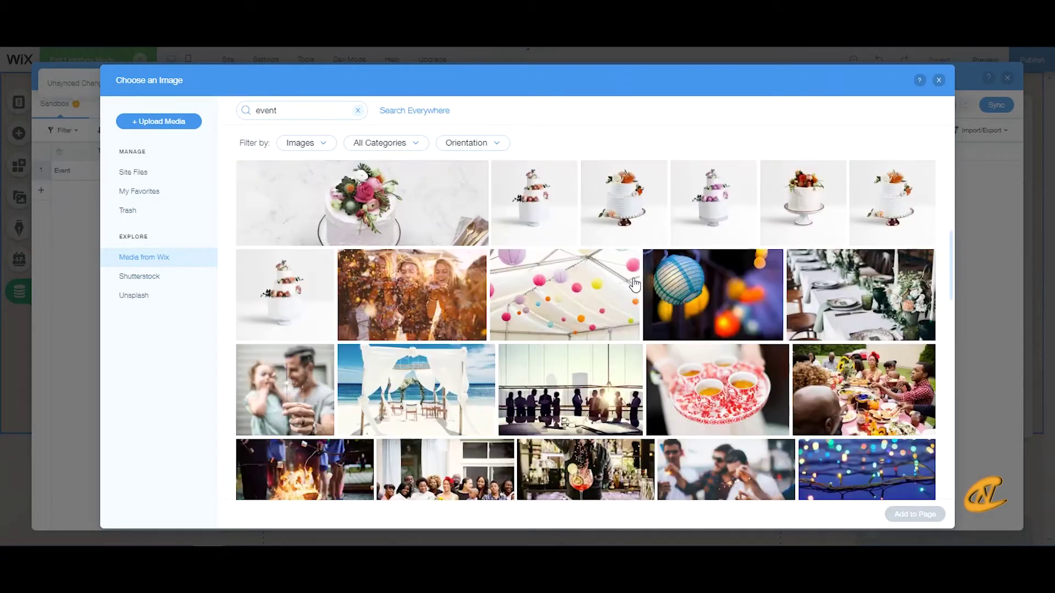
left_click(722, 302)
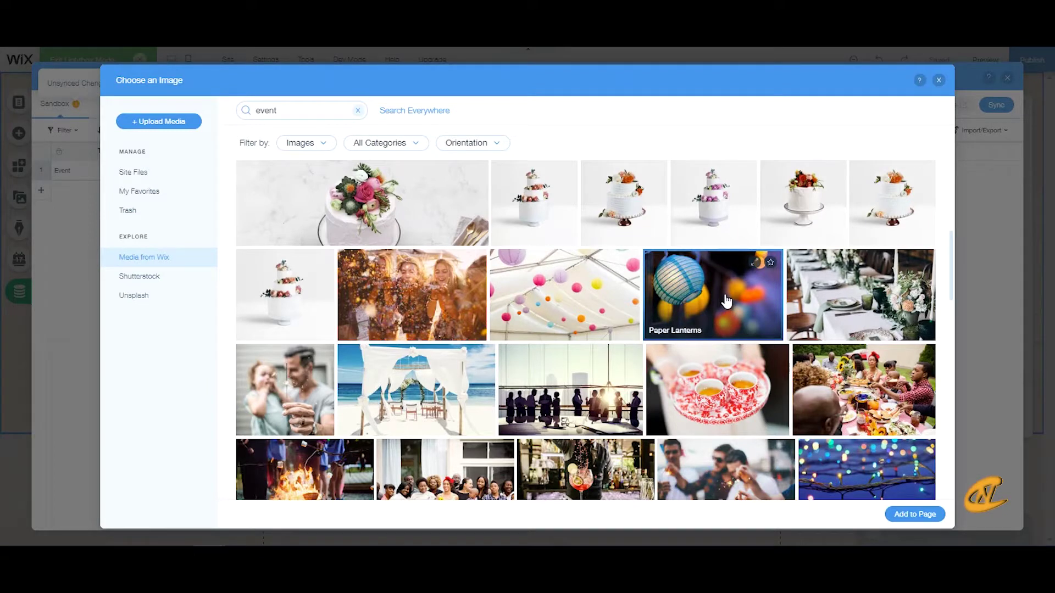
left_click(914, 514)
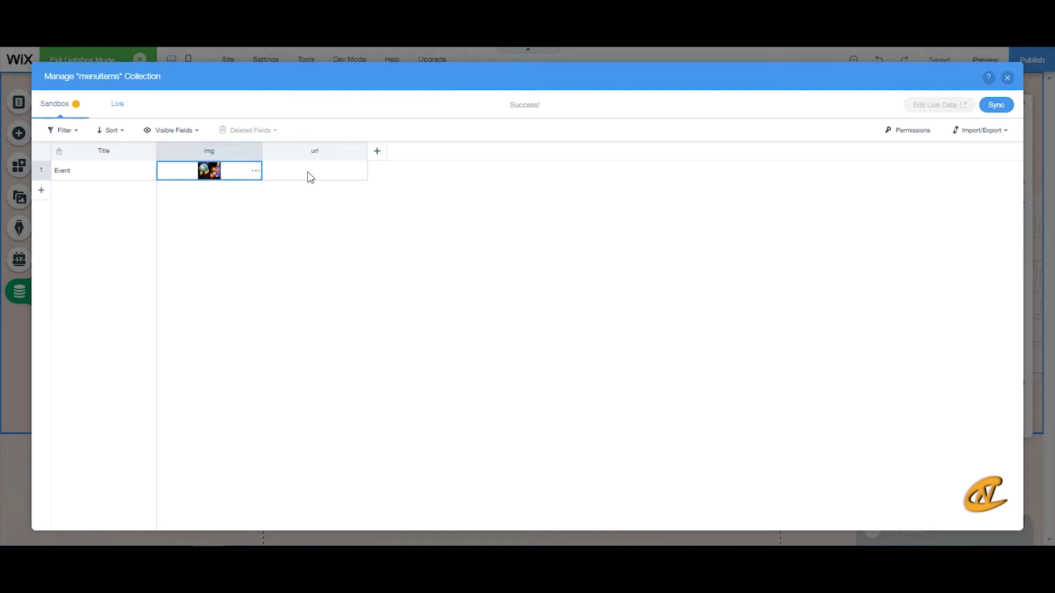
left_click(330, 172)
left_click(326, 171)
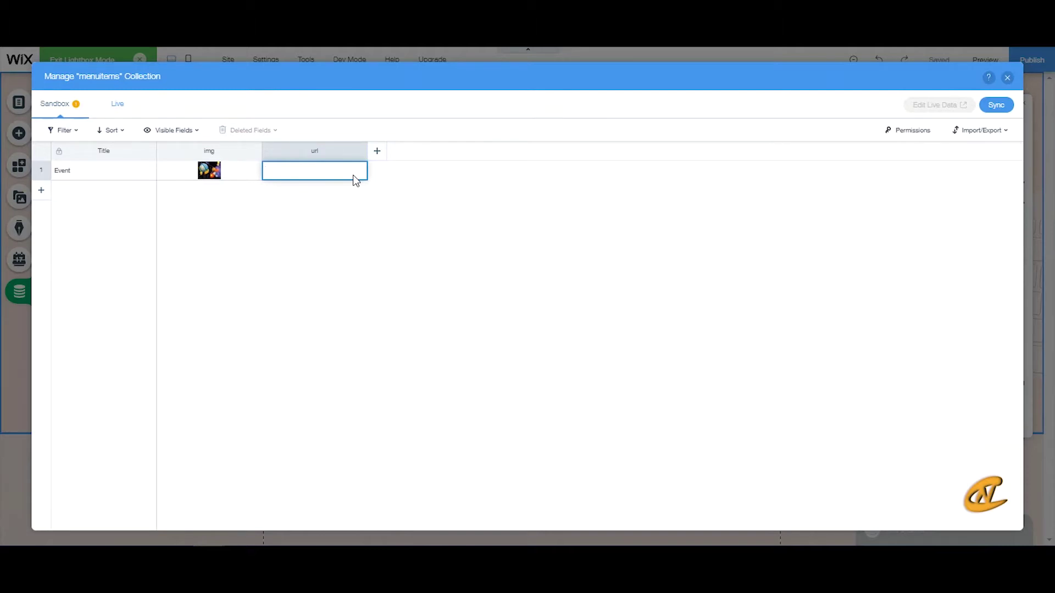
type("http")
key("BackSpace")
key("BackSpace")
key("BackSpace")
key("BackSpace")
type("ht")
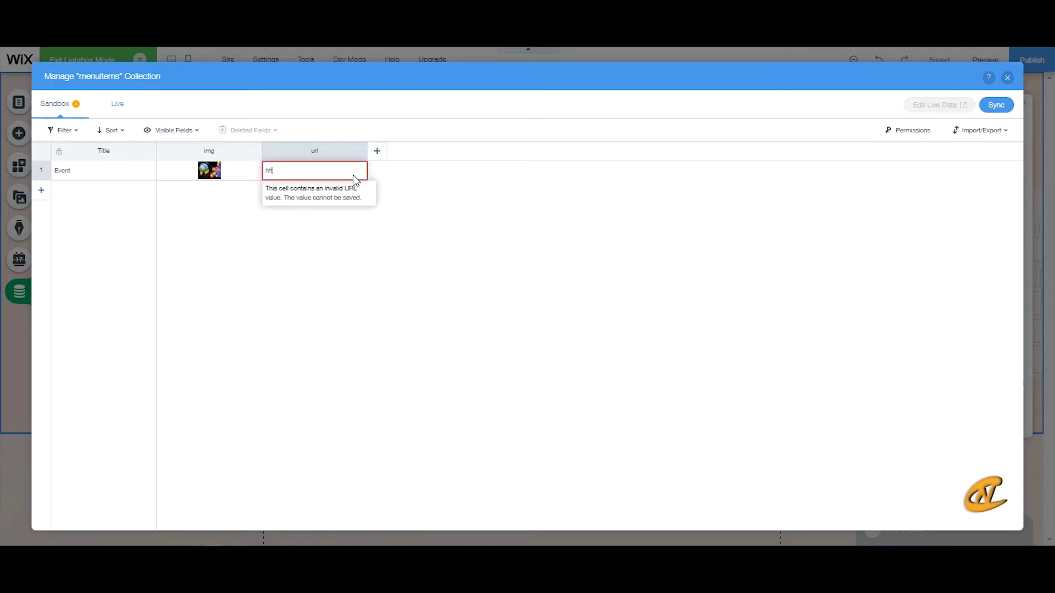
type("tp://google.com")
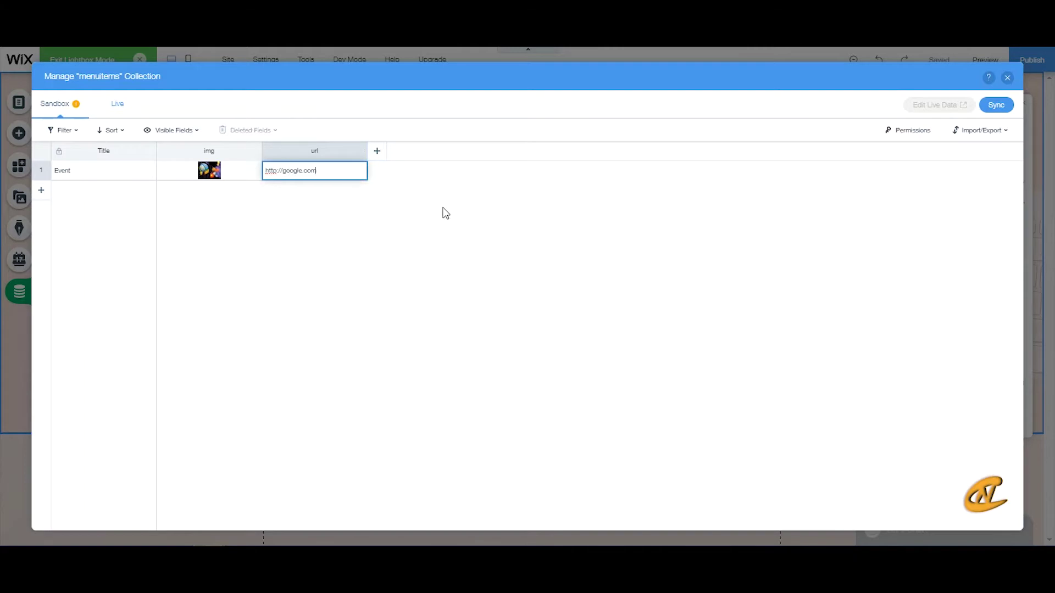
left_click(391, 184)
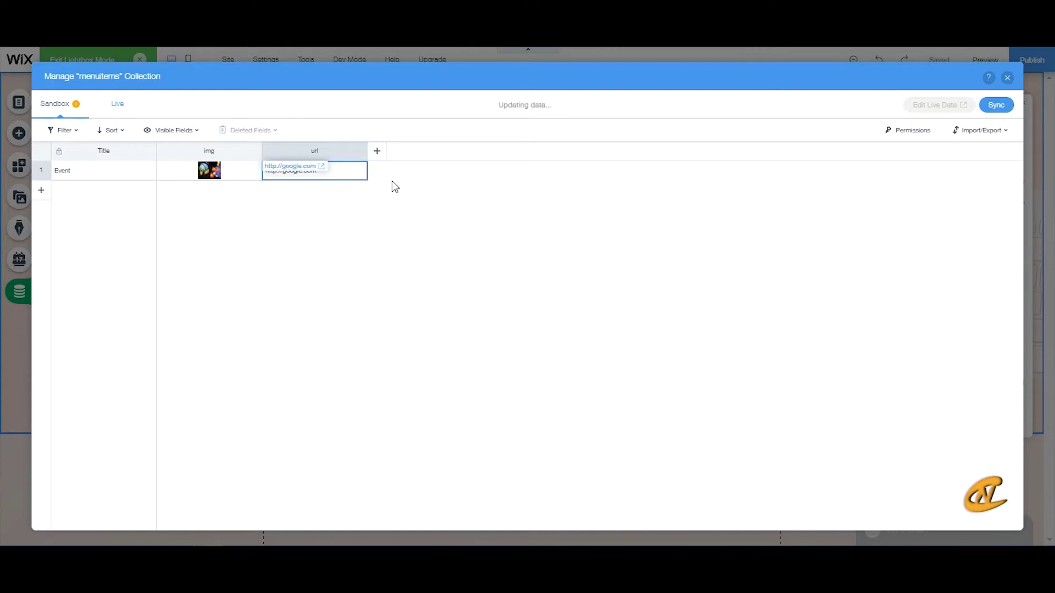
left_click(325, 175)
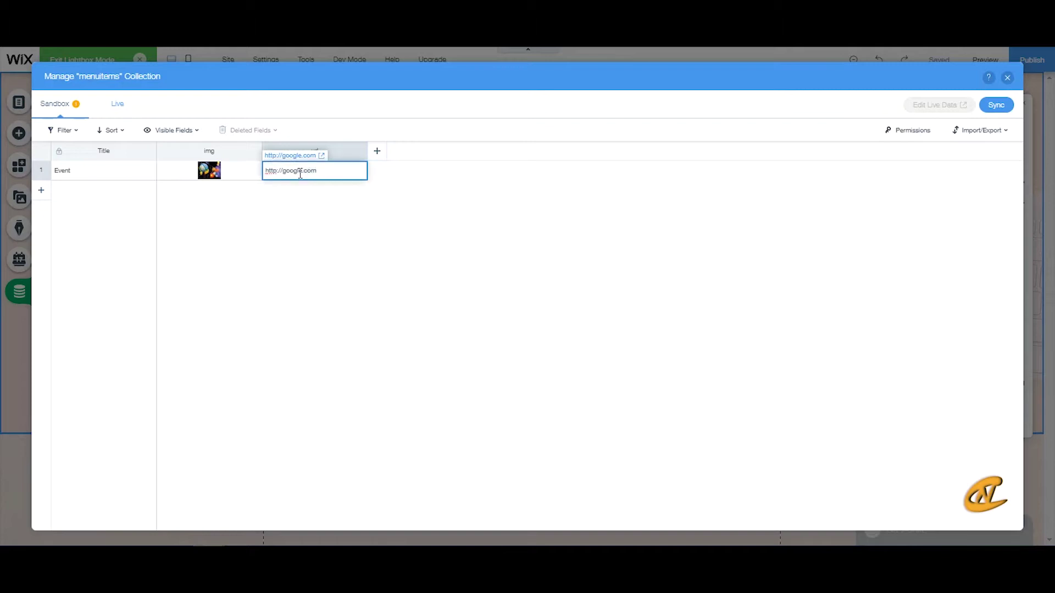
left_click_drag(284, 175, 316, 176)
key("BackSpace")
type("w")
key("BackSpace")
key("BackSpace")
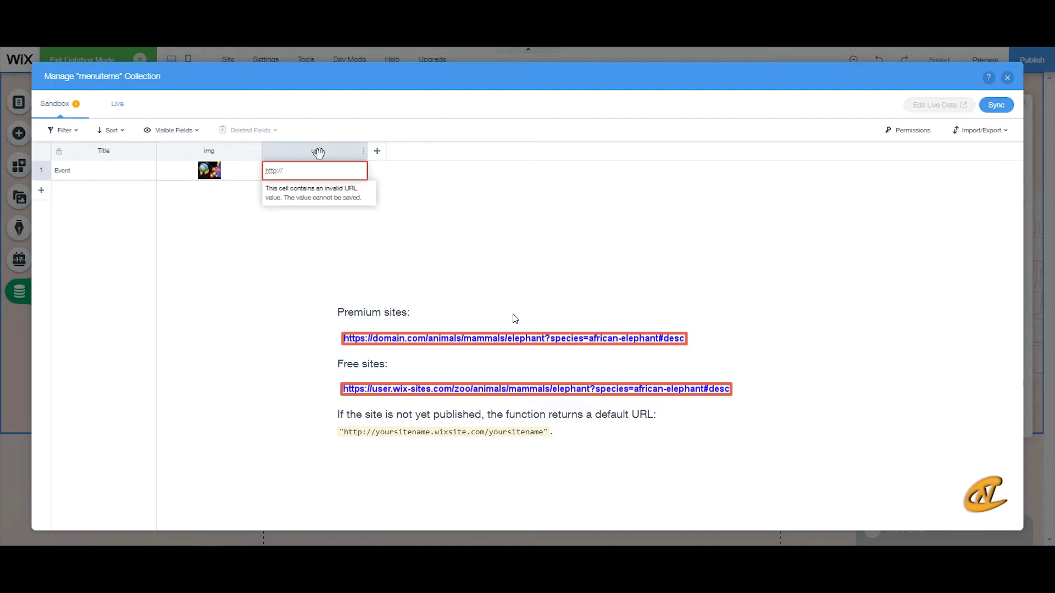
type("/blahblahblah.wixsite.com/d")
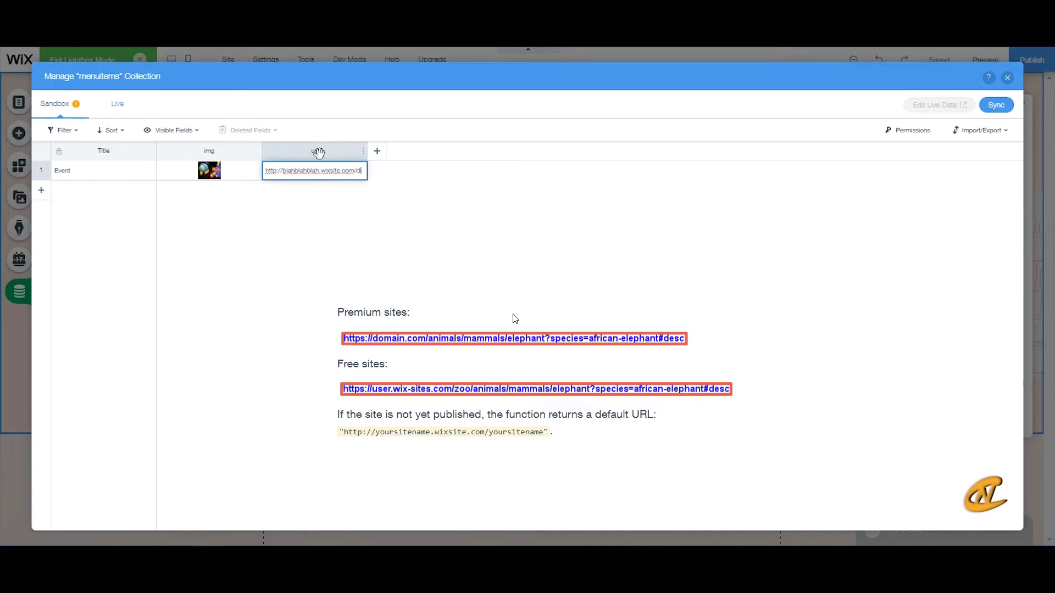
type("igital/")
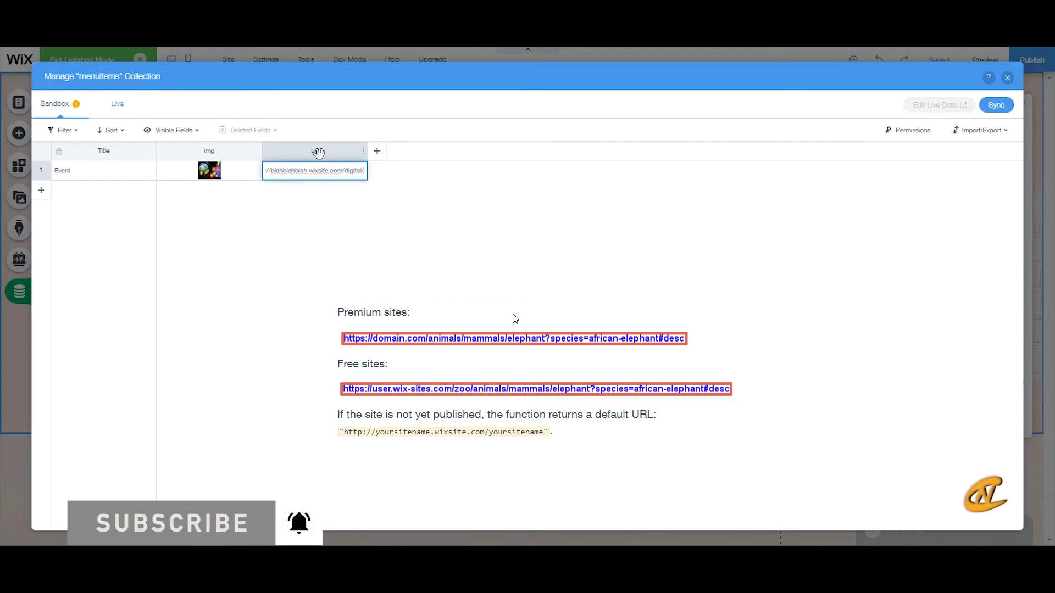
type("home")
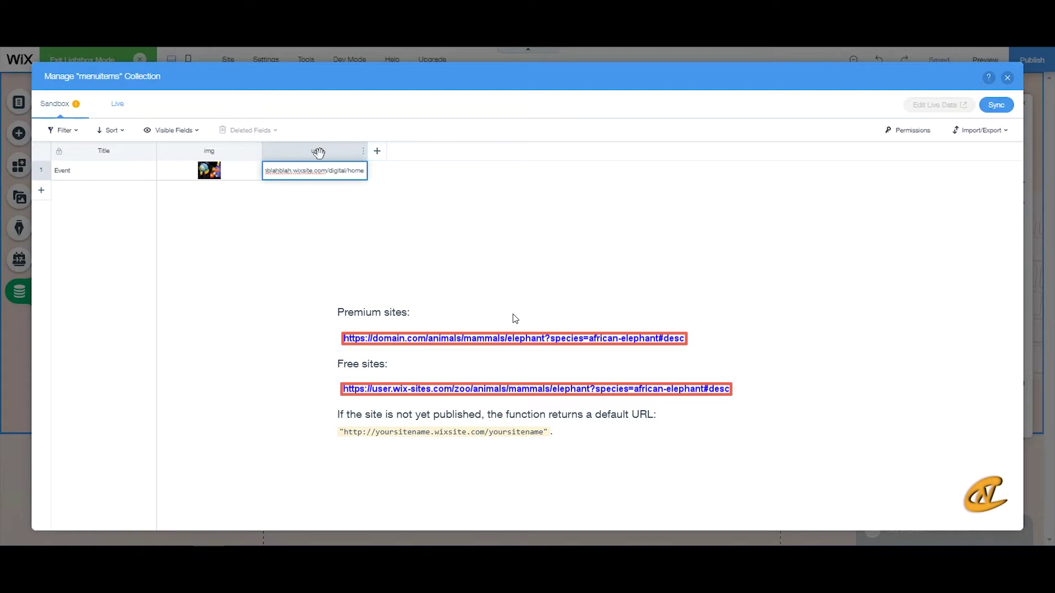
key("Return")
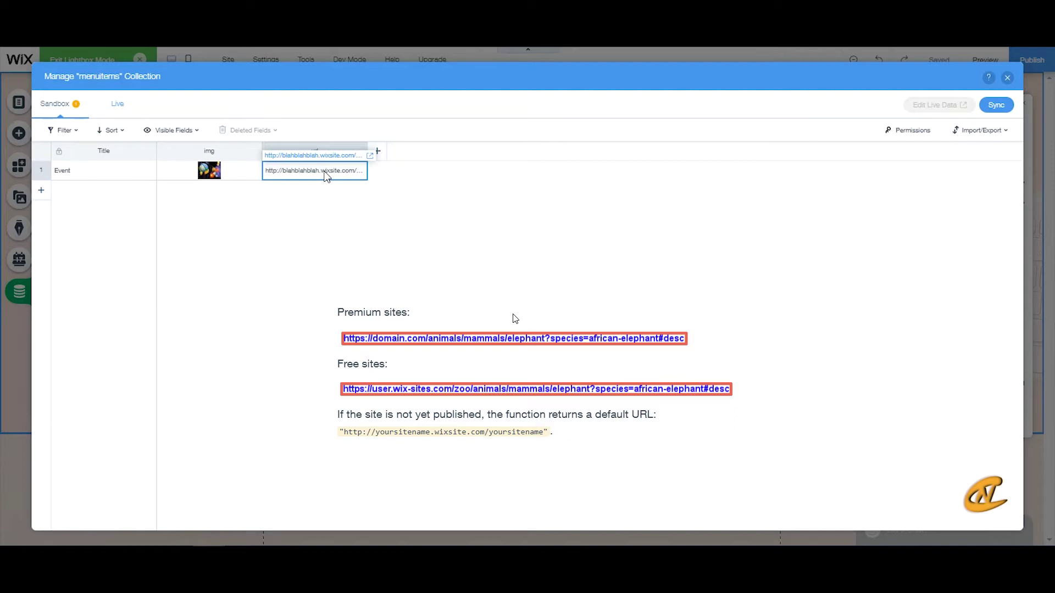
Replace the domain in the Event item's url with blahblah.com, keeping the /digital/home path.
left_click(326, 174)
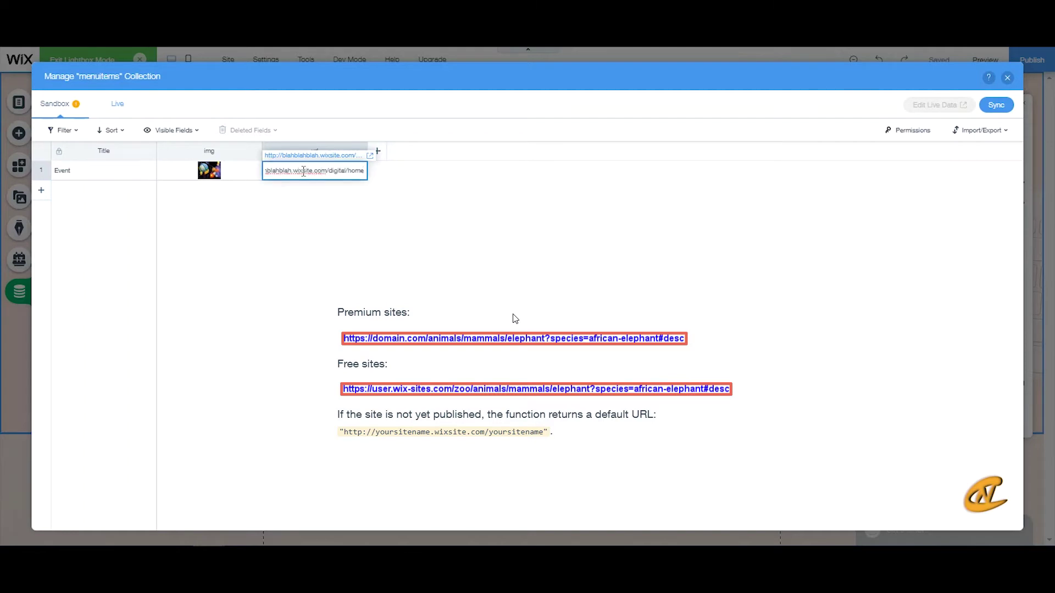
left_click(269, 170)
key("Delete")
key("Delete")
key("Delete")
key("Delete")
key("Delete")
key("Delete")
key("Delete")
key("Delete")
key("Delete")
key("Delete")
key("Delete")
key("Delete")
key("Delete")
key("Delete")
key("Delete")
key("Delete")
key("Delete")
key("Delete")
key("Delete")
key("Delete")
type("lah")
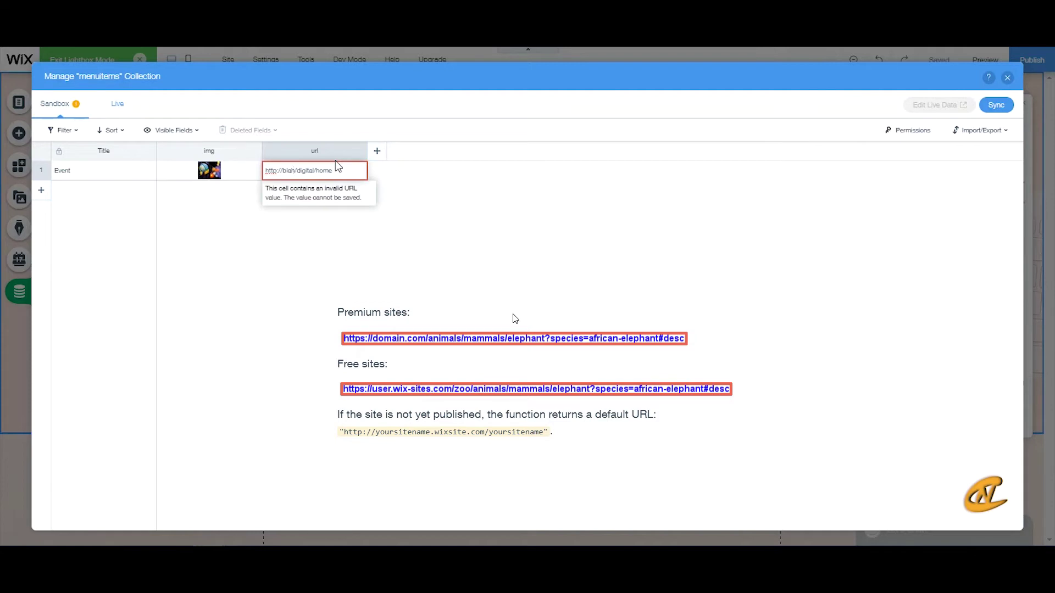
type("blah.com")
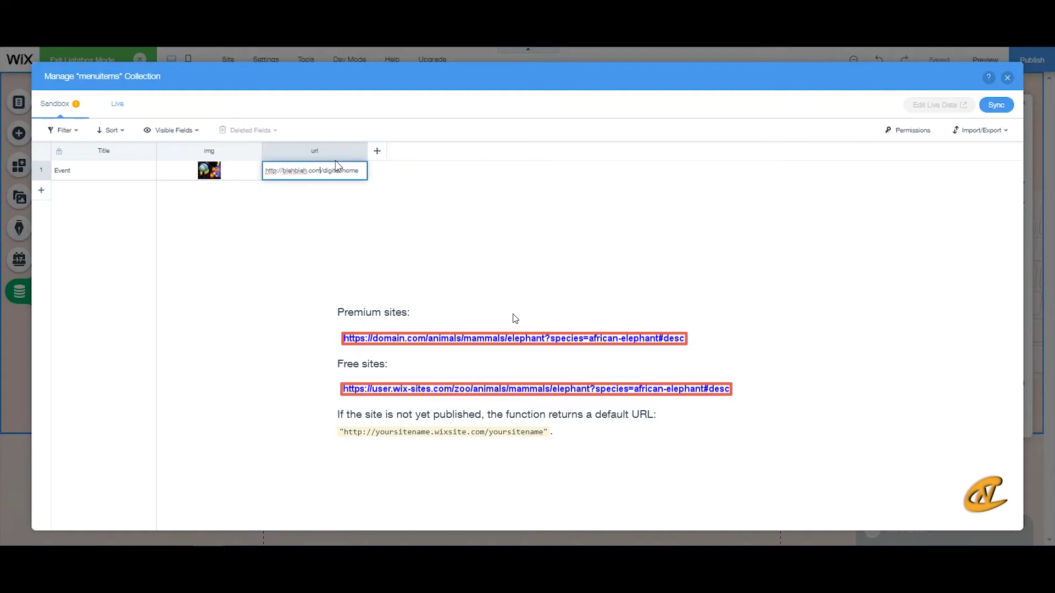
left_click(340, 171)
key("BackSpace")
key("BackSpace")
key("BackSpace")
key("BackSpace")
key("BackSpace")
key("BackSpace")
key("BackSpace")
key("BackSpace")
left_click(358, 172)
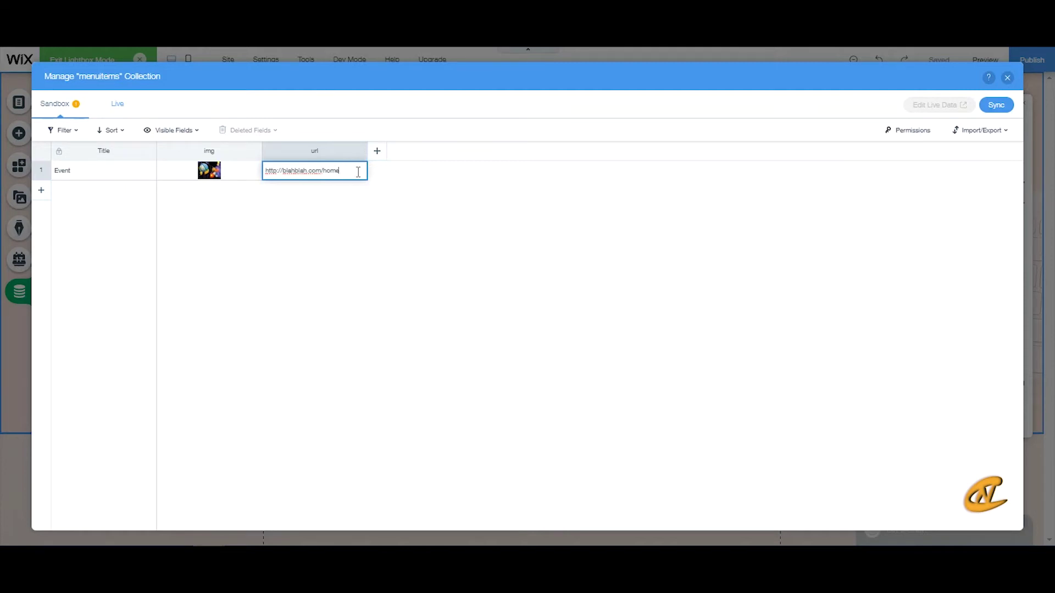
key("BackSpace")
key("BackSpace")
key("BackSpace")
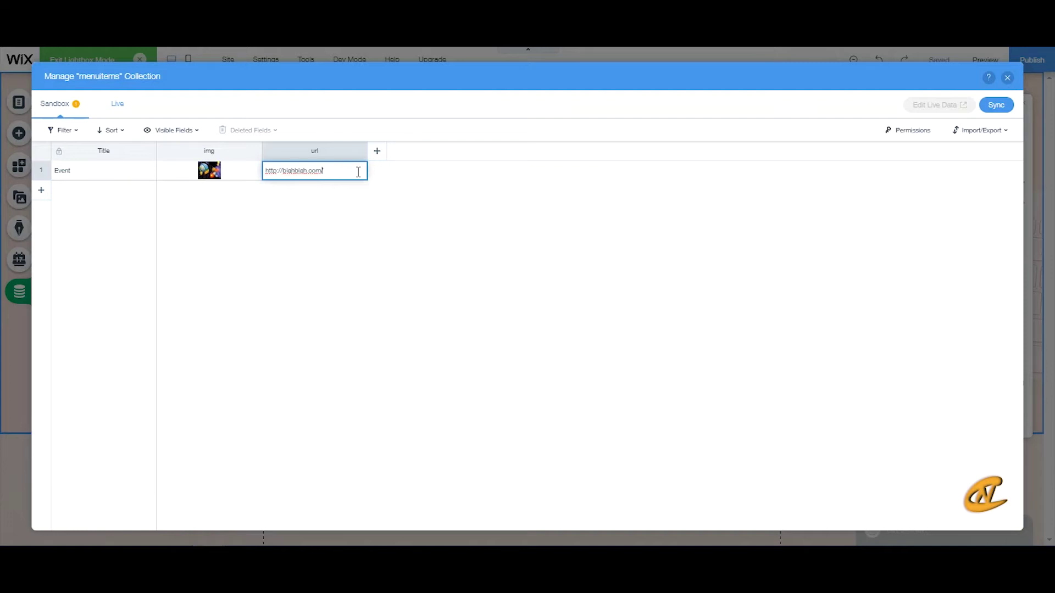
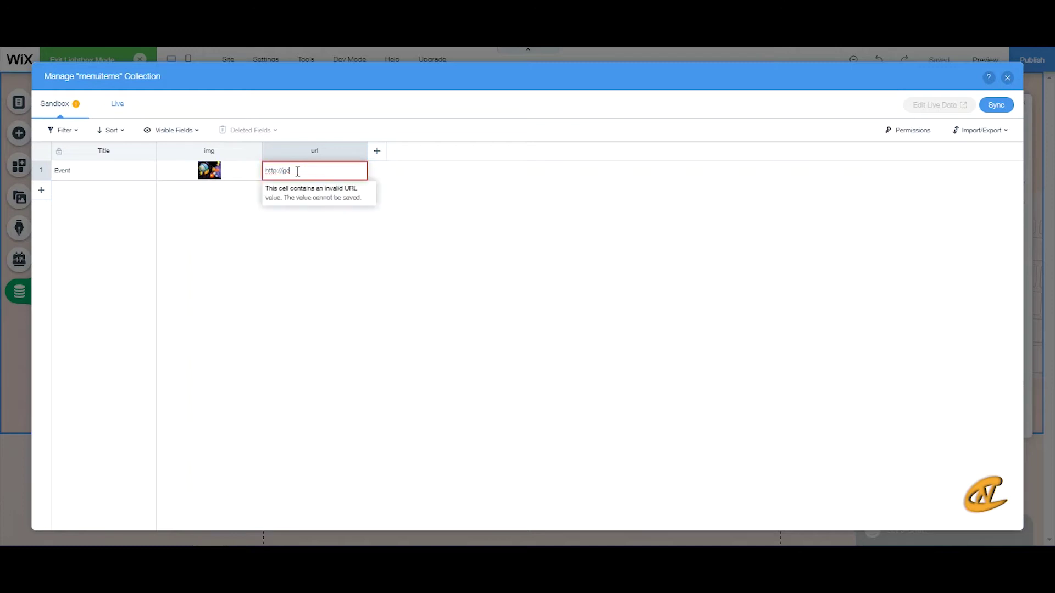
type("ogle.com")
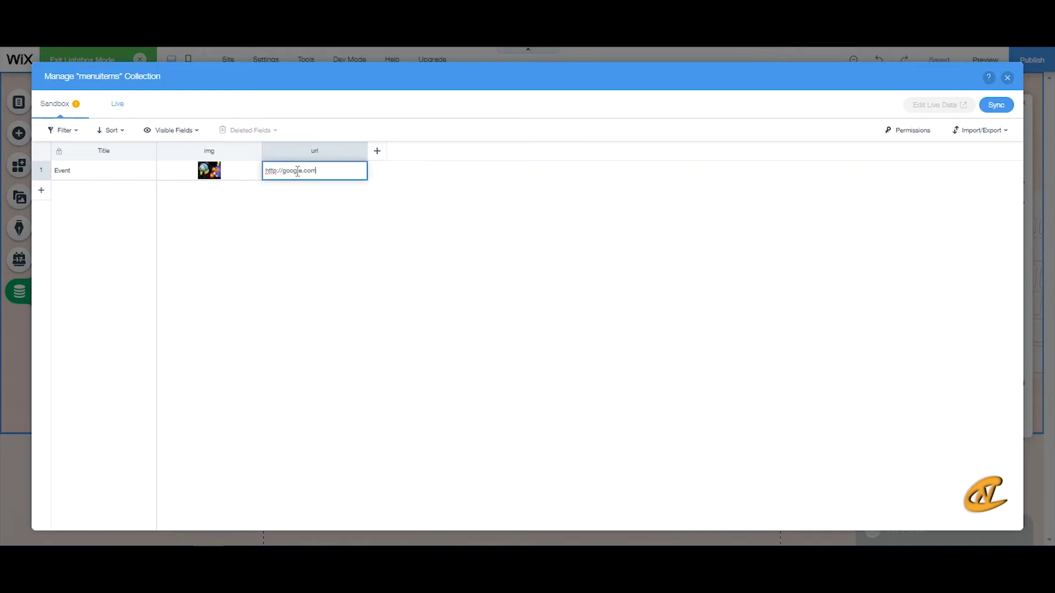
key("Return")
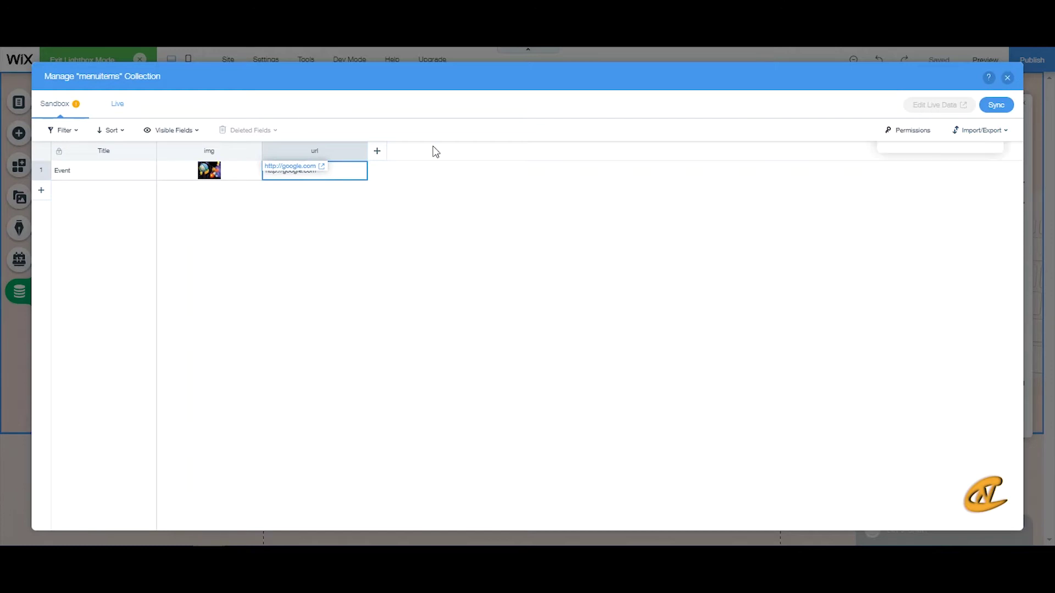
left_click(42, 194)
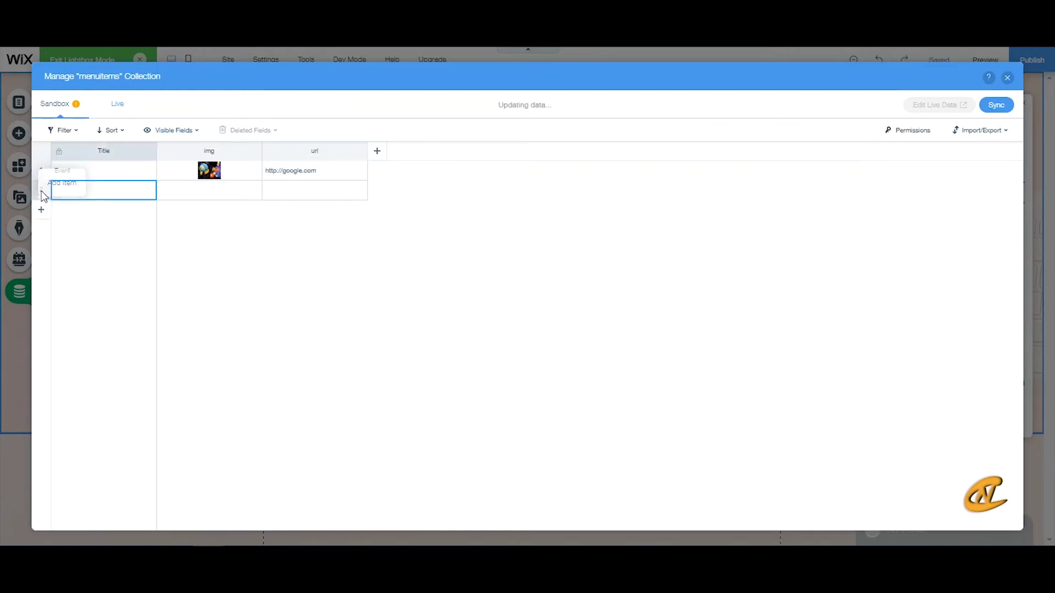
left_click(114, 189)
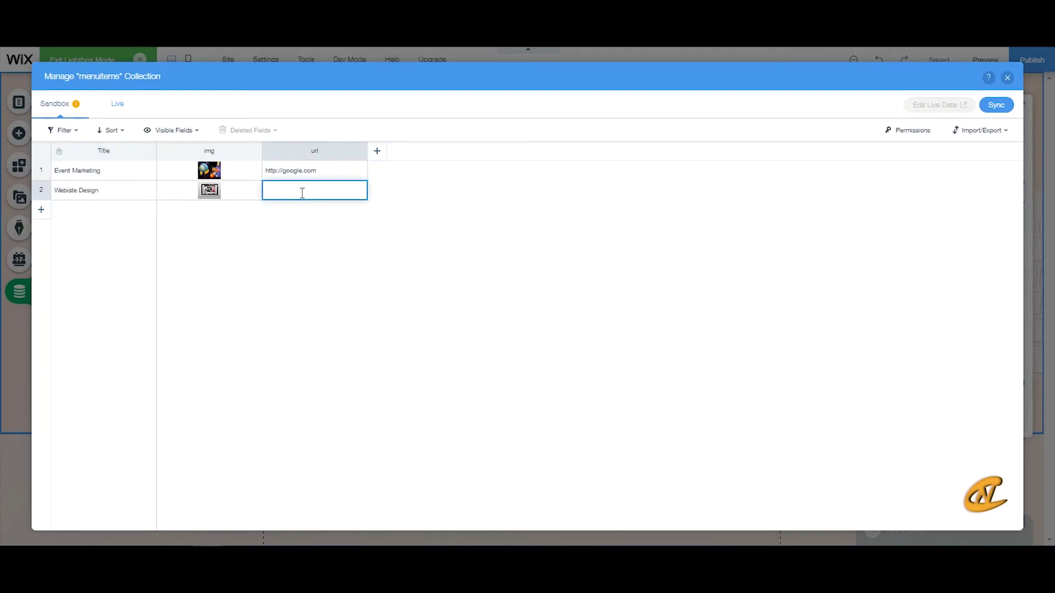
type("http://am")
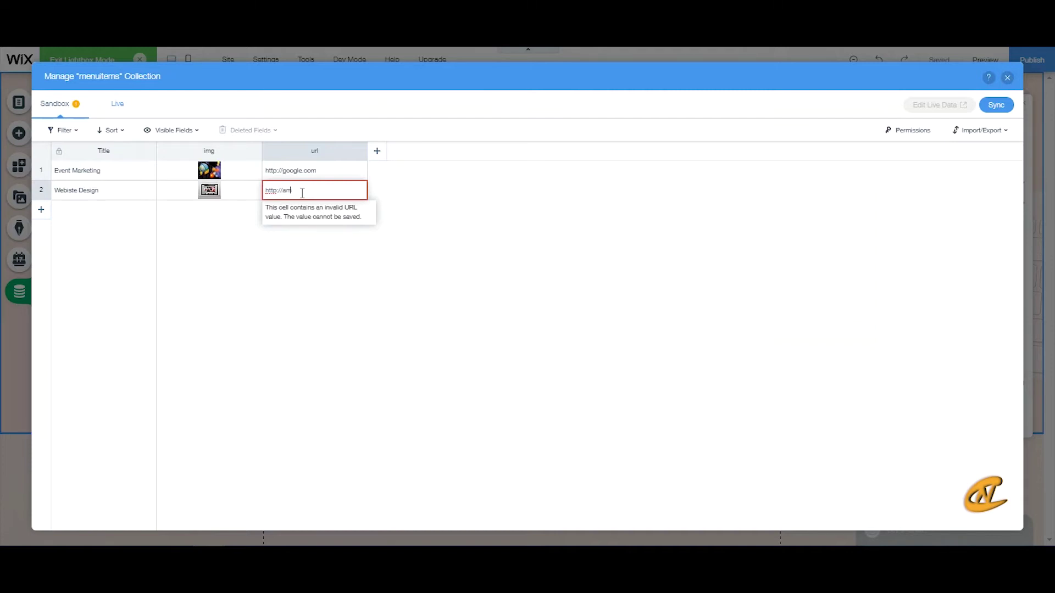
type("azon.com")
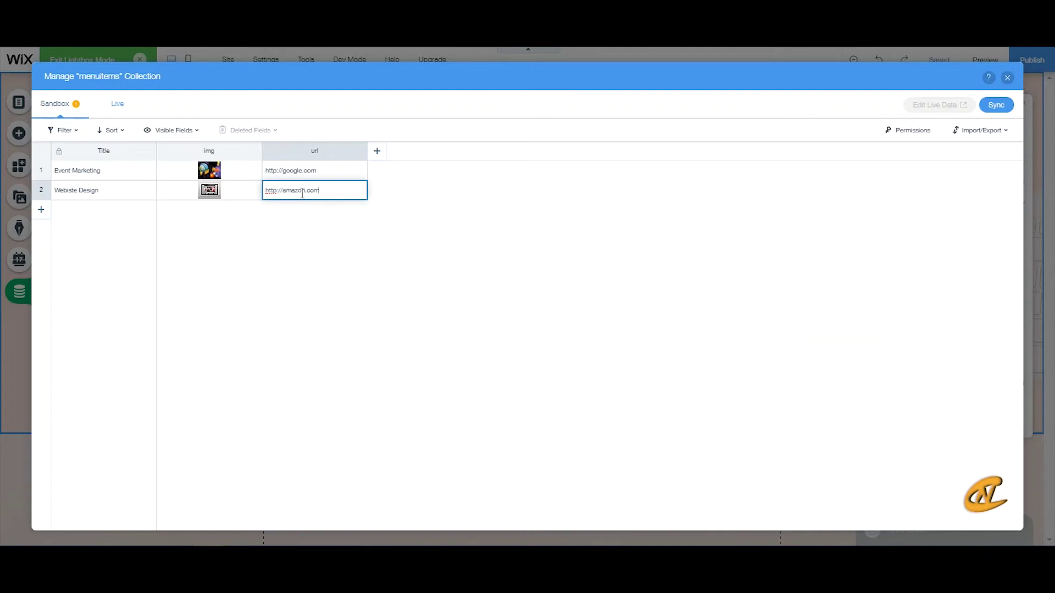
key("Return")
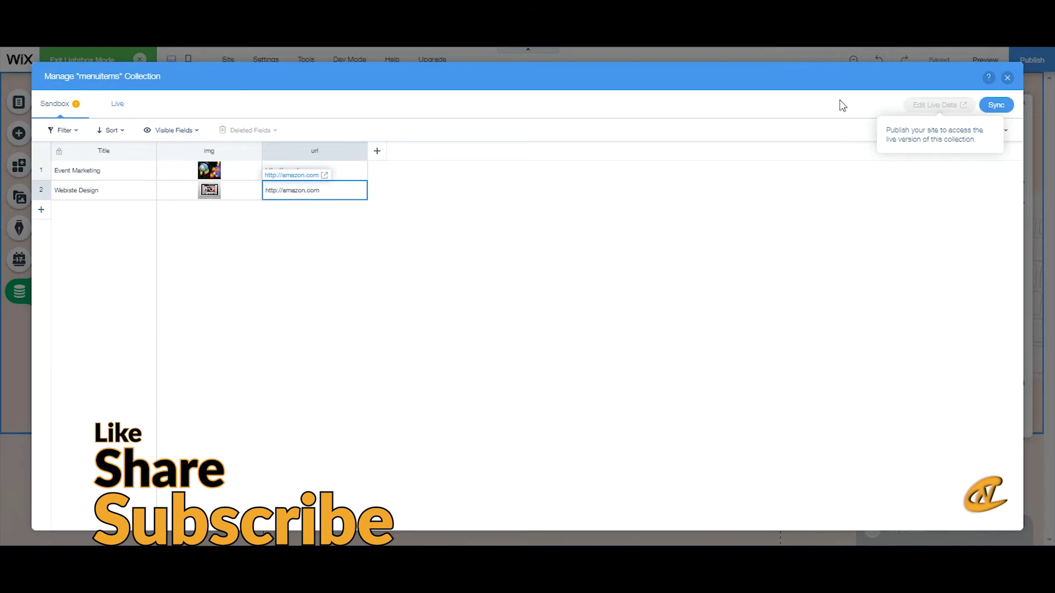
left_click(1007, 78)
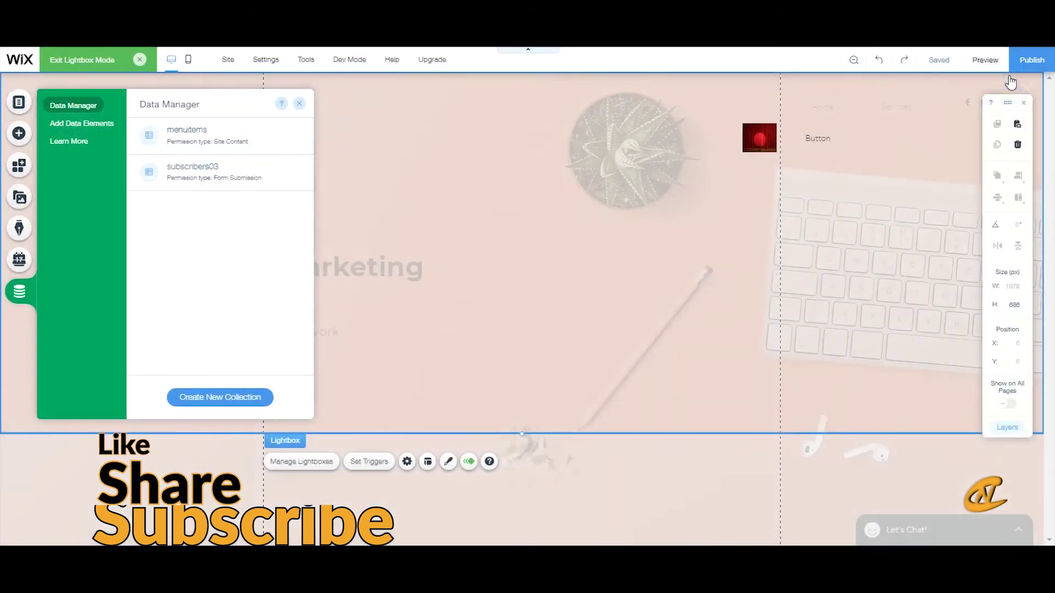
left_click(300, 106)
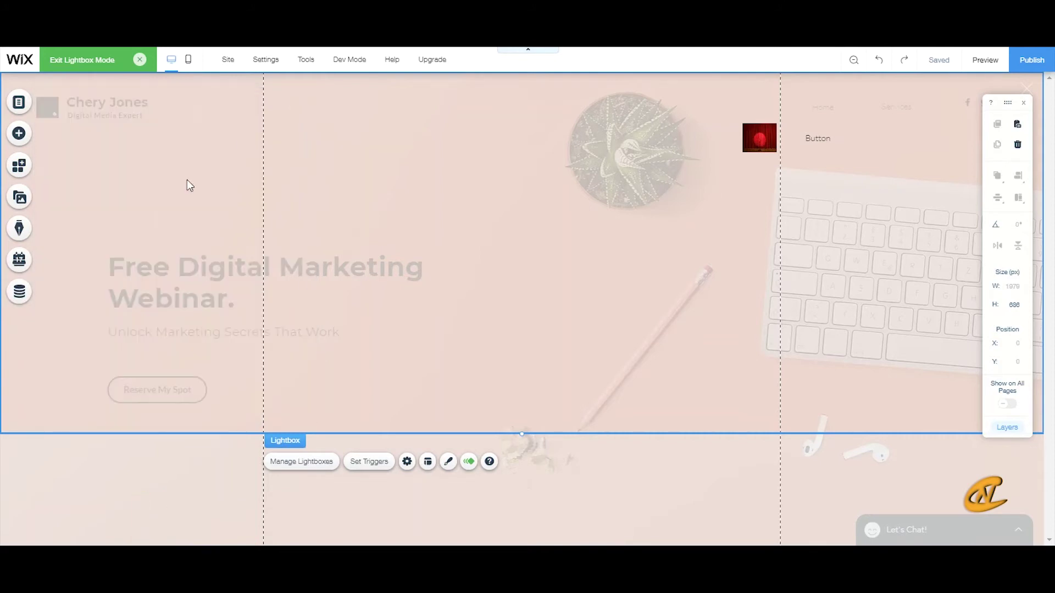
Add a dataset to the lightbox and connect it to the menuItems collection.
left_click(20, 295)
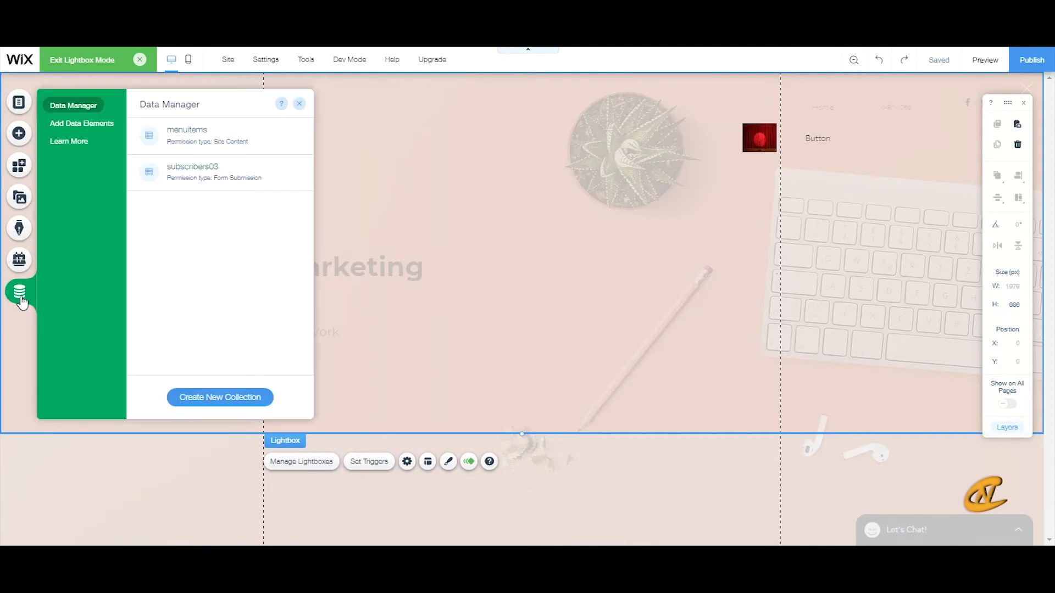
left_click(84, 125)
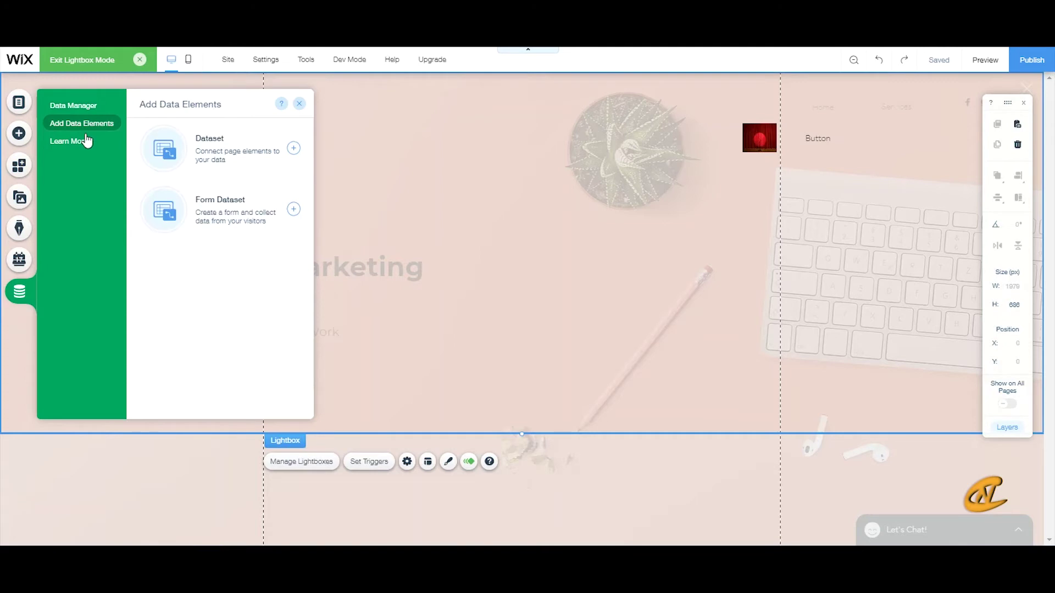
left_click(268, 164)
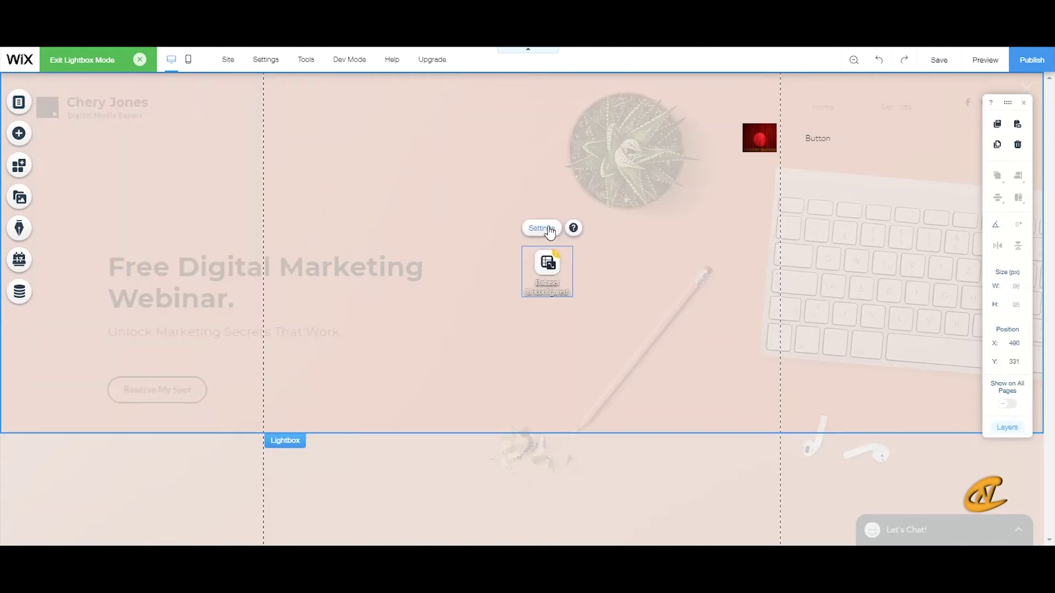
left_click(541, 229)
left_click(439, 174)
left_click(436, 193)
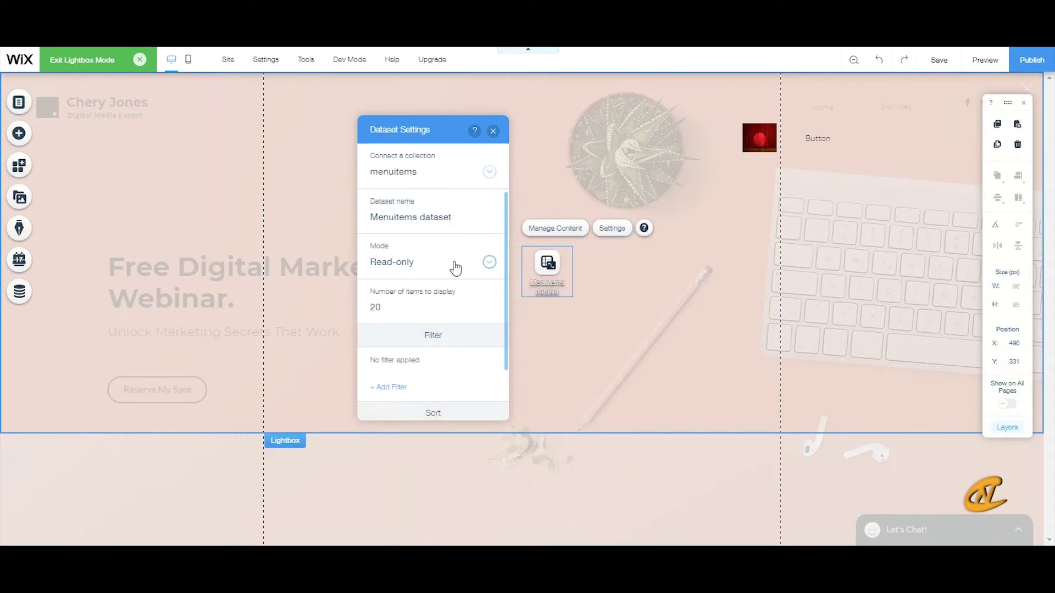
left_click(493, 132)
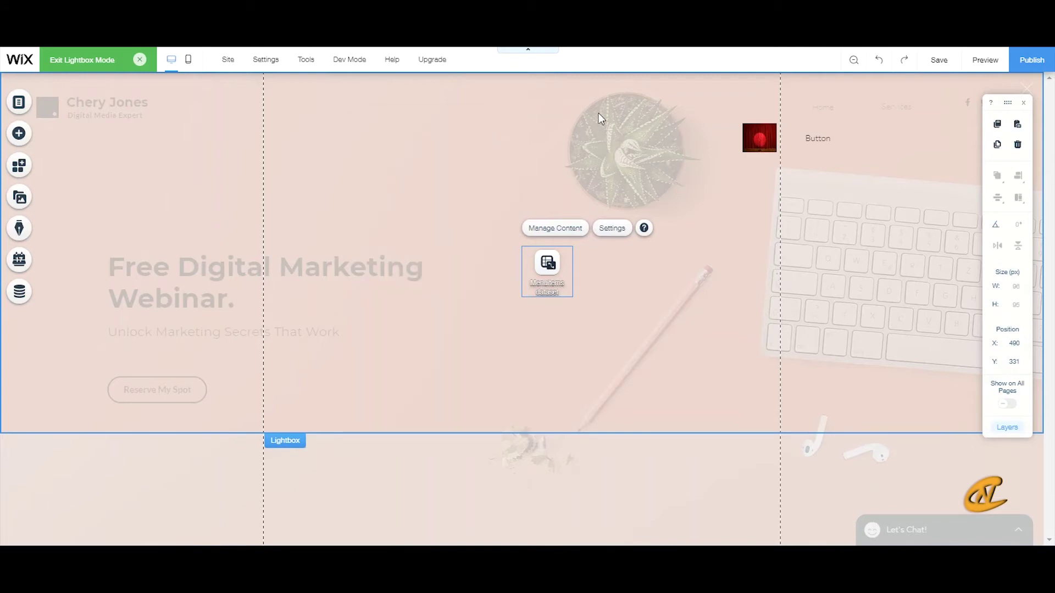
Connect the lightbox's repeater to the Menuitems dataset.
left_click(790, 138)
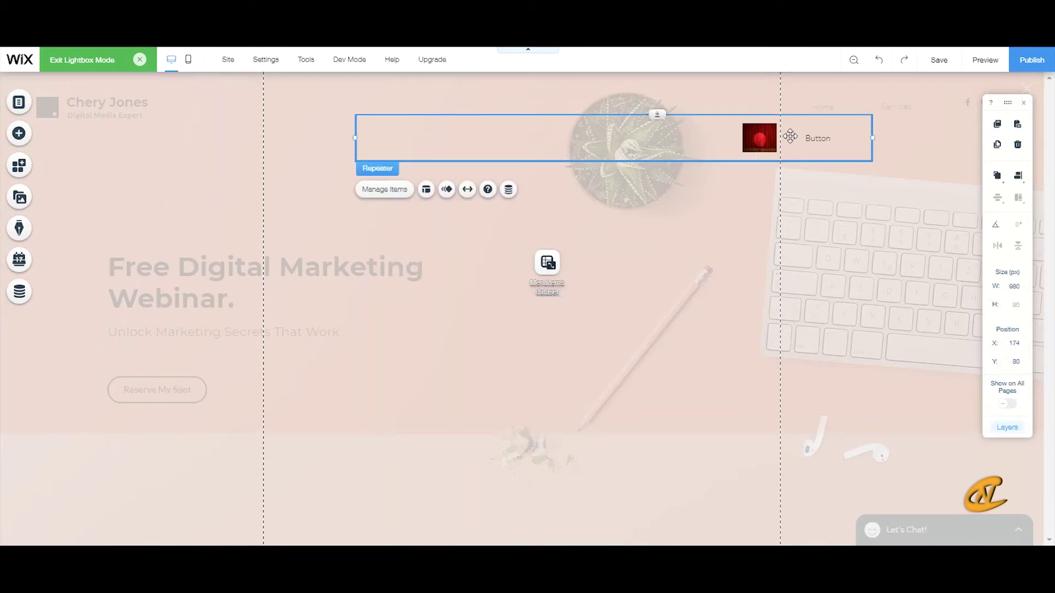
left_click(510, 191)
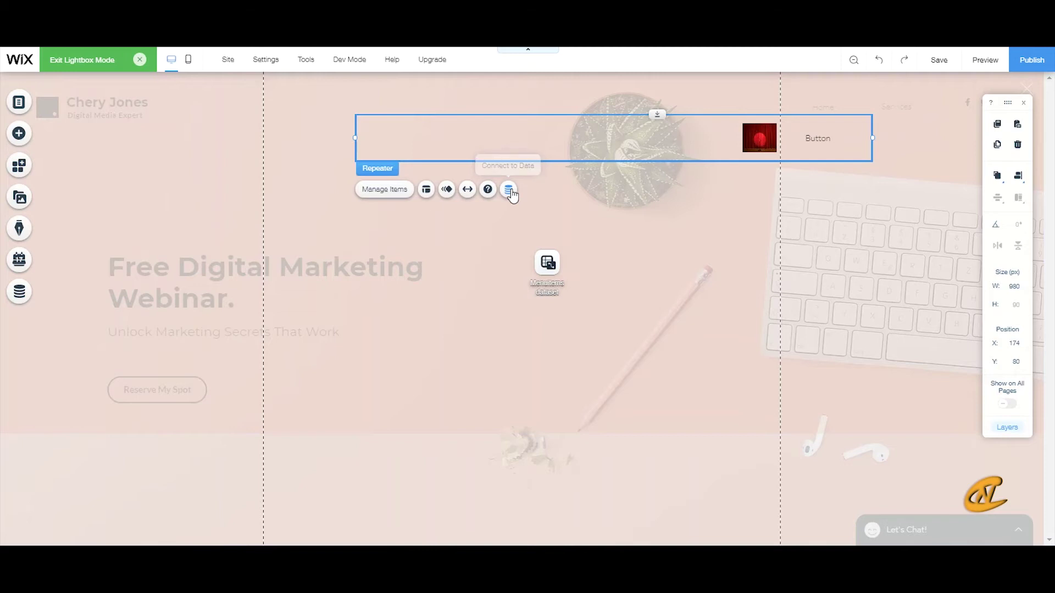
left_click(263, 175)
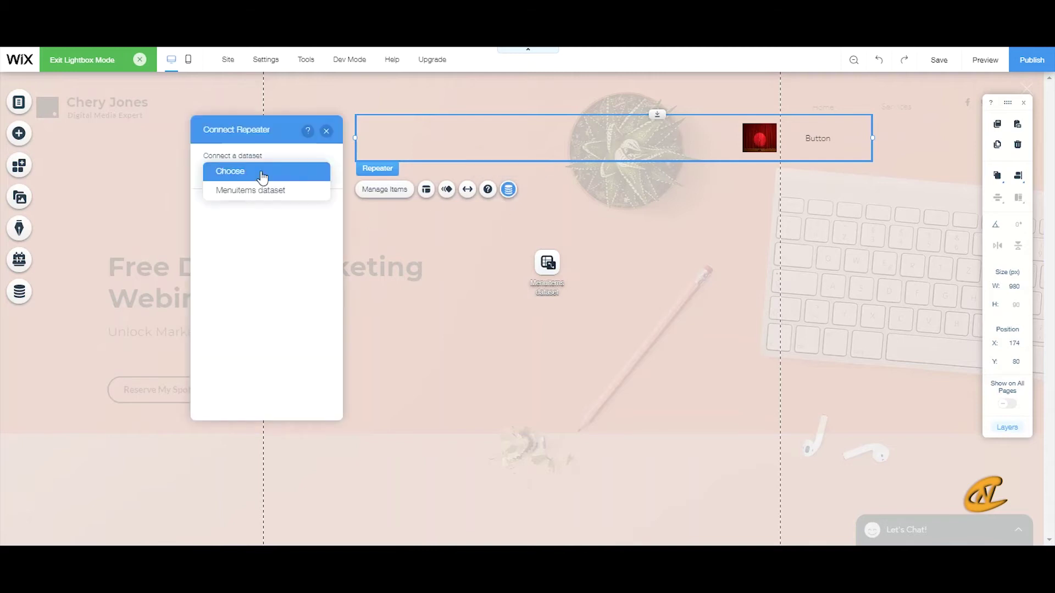
left_click(282, 193)
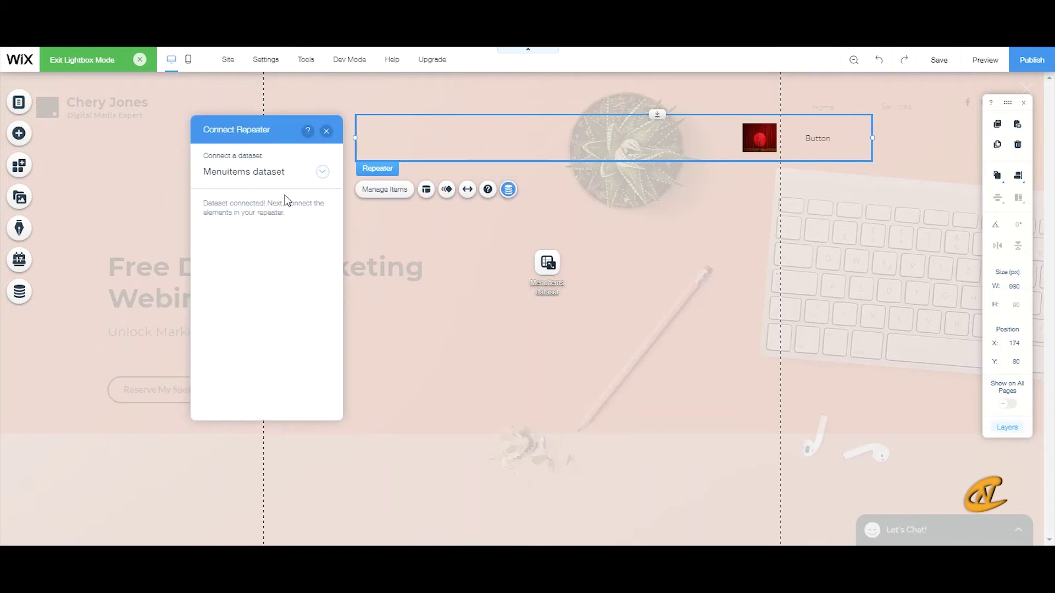
left_click(326, 132)
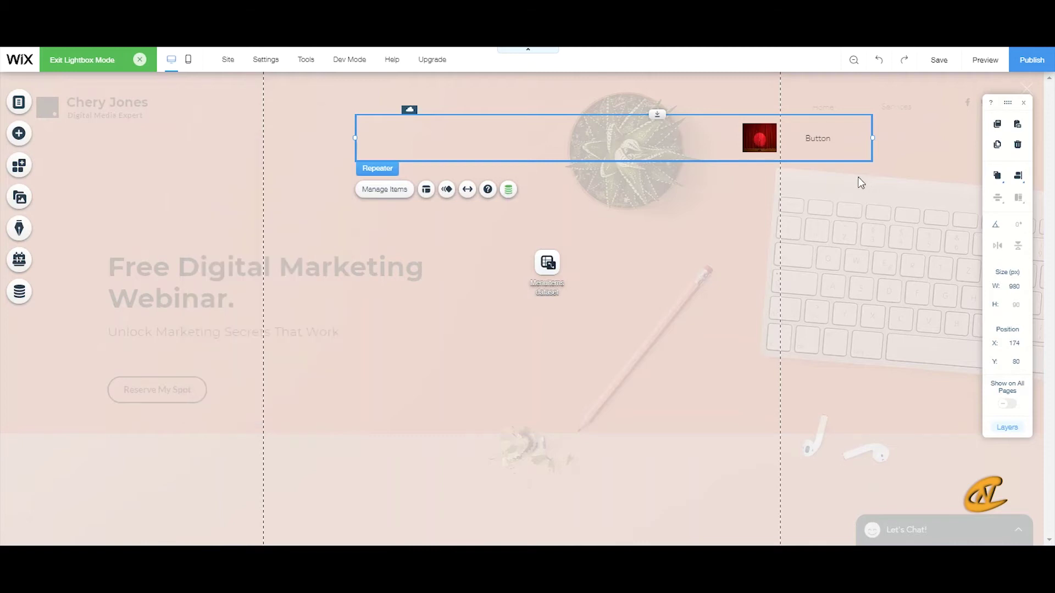
Connect the repeater image's source to the img field and its alt text to the Title field.
left_click(767, 143)
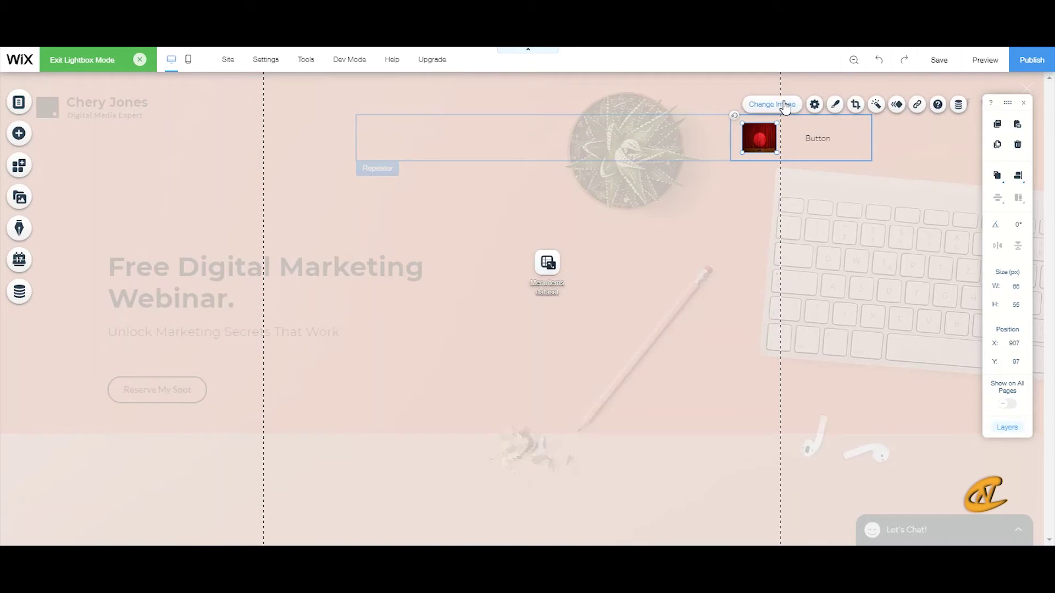
left_click(959, 106)
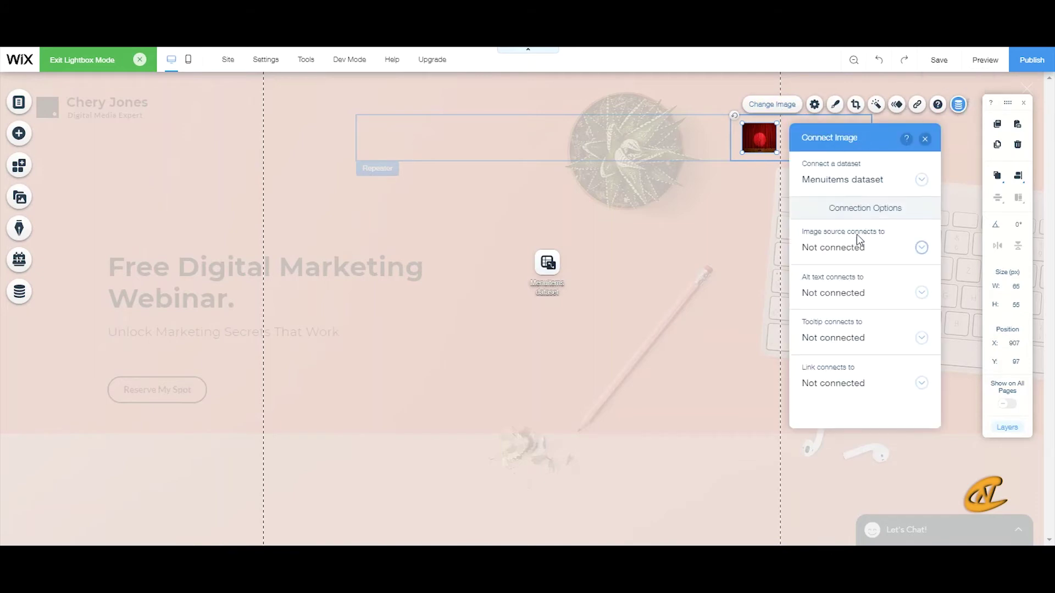
left_click(859, 247)
left_click(846, 285)
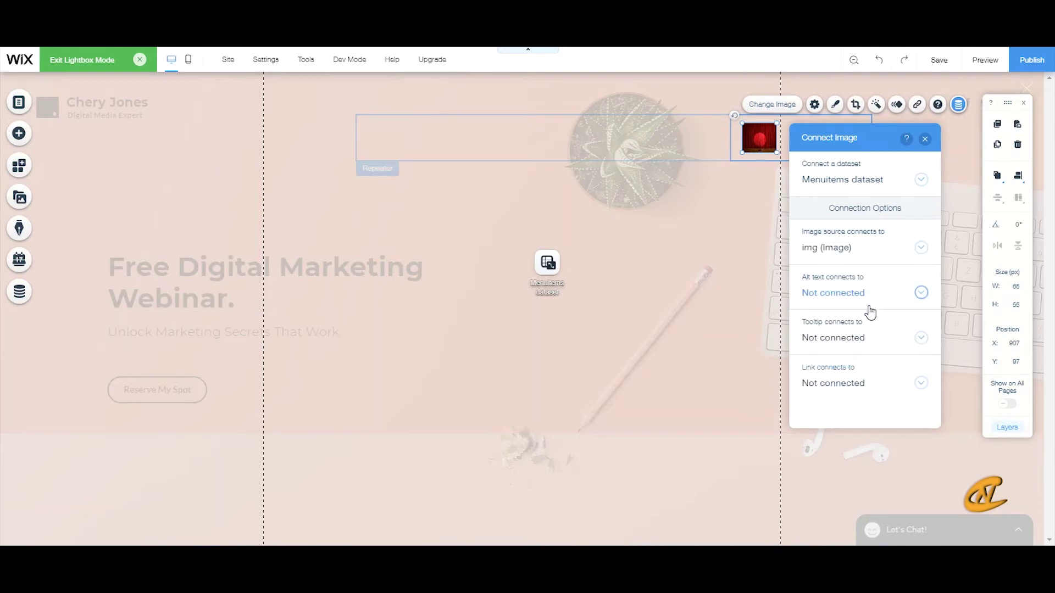
left_click(853, 297)
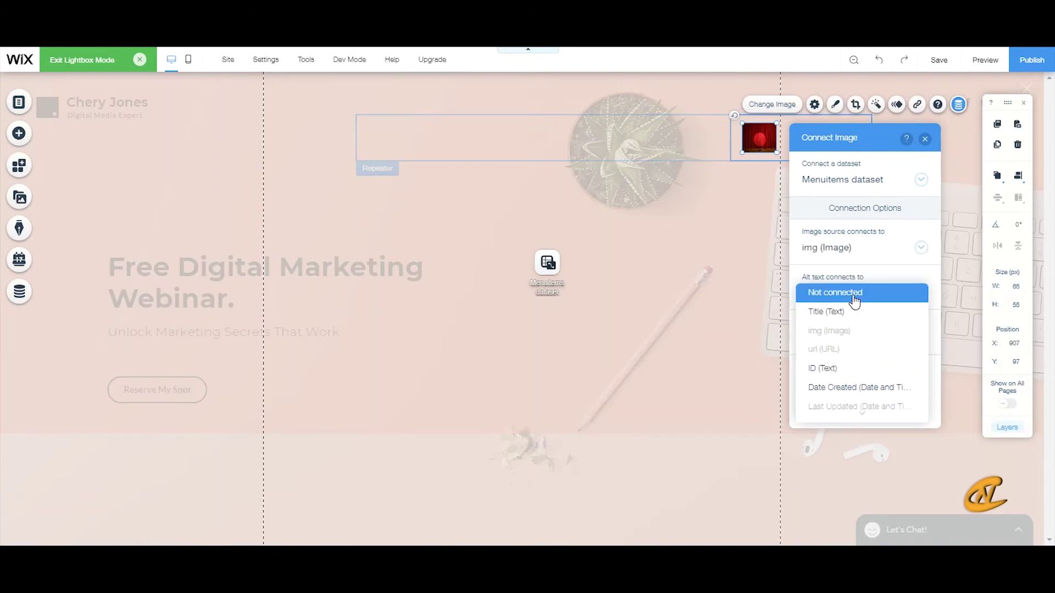
left_click(852, 315)
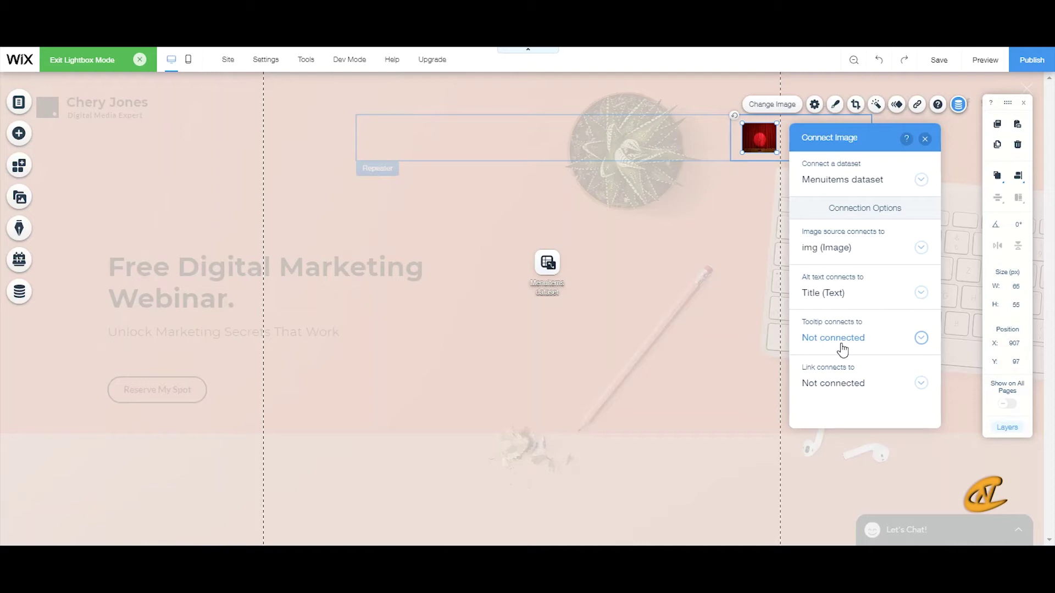
Connect the repeater image's tooltip to the Title field and its link to the url field.
left_click(849, 337)
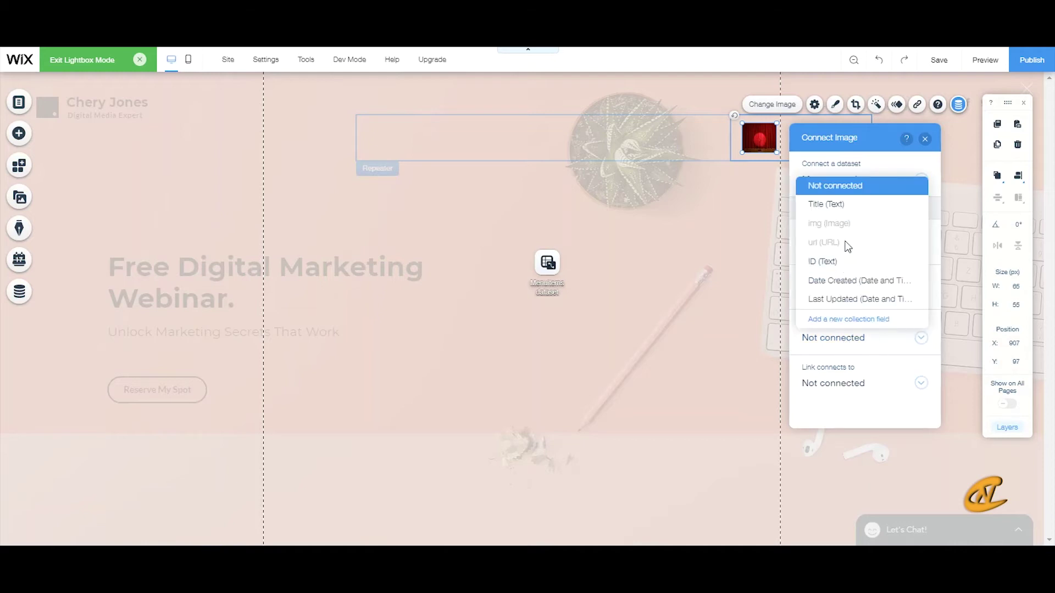
left_click(860, 214)
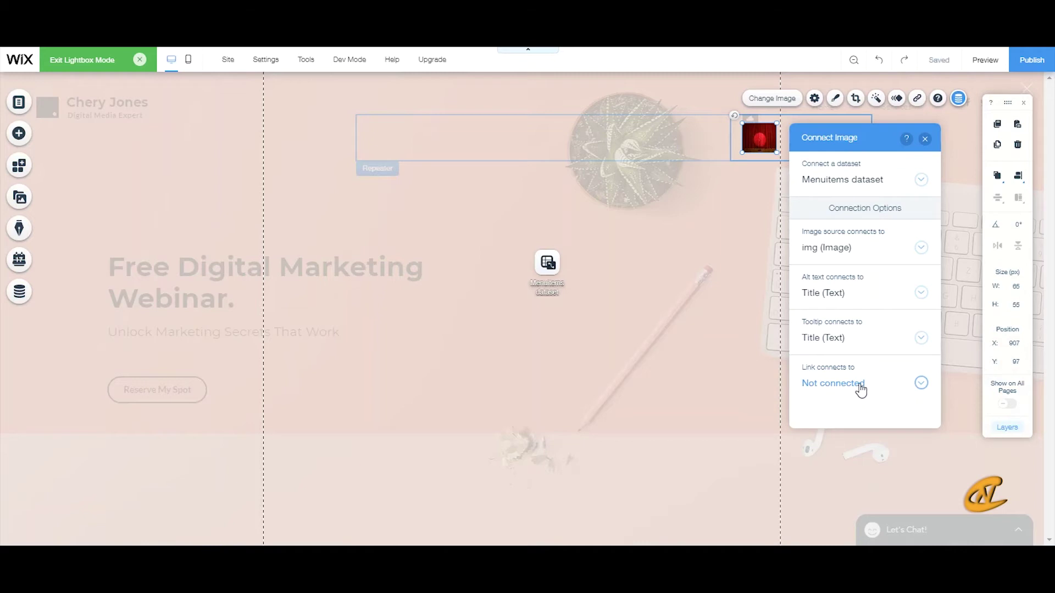
left_click(860, 384)
left_click(852, 294)
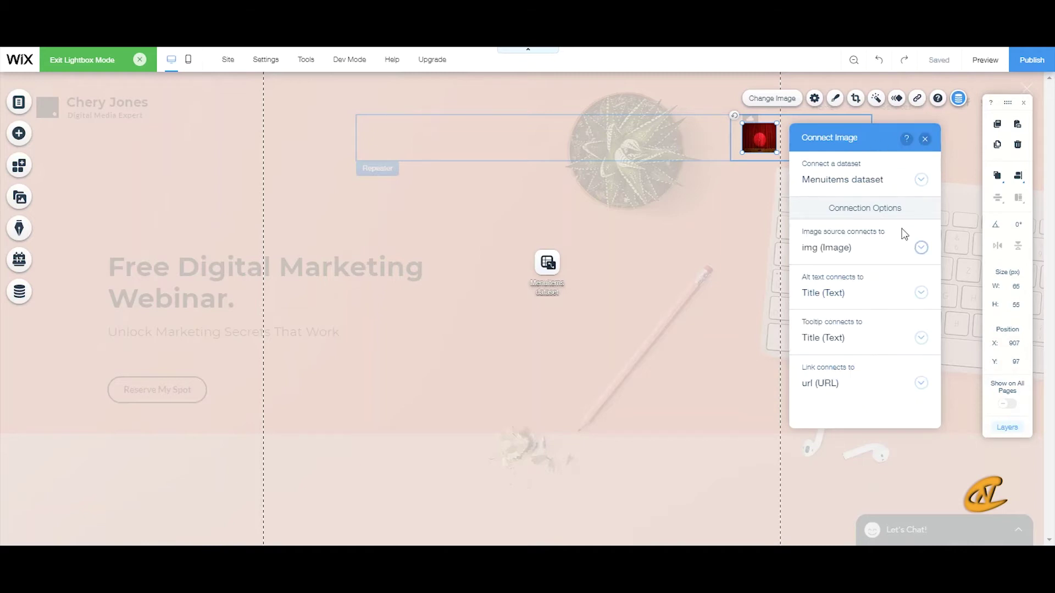
left_click(925, 138)
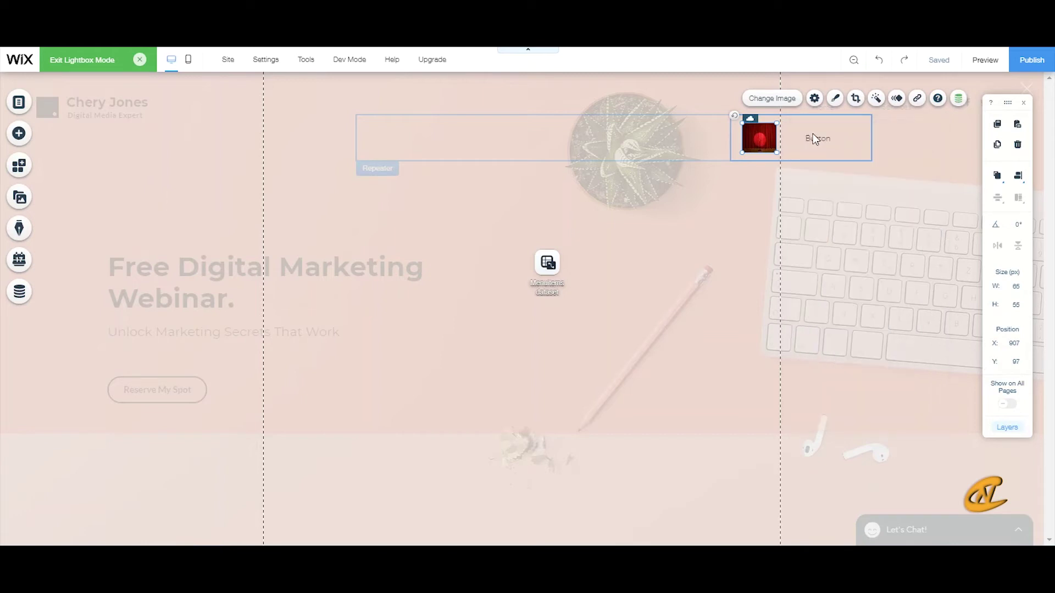
Connect the repeater button's click action to the url field and its label to the Title field.
left_click(815, 138)
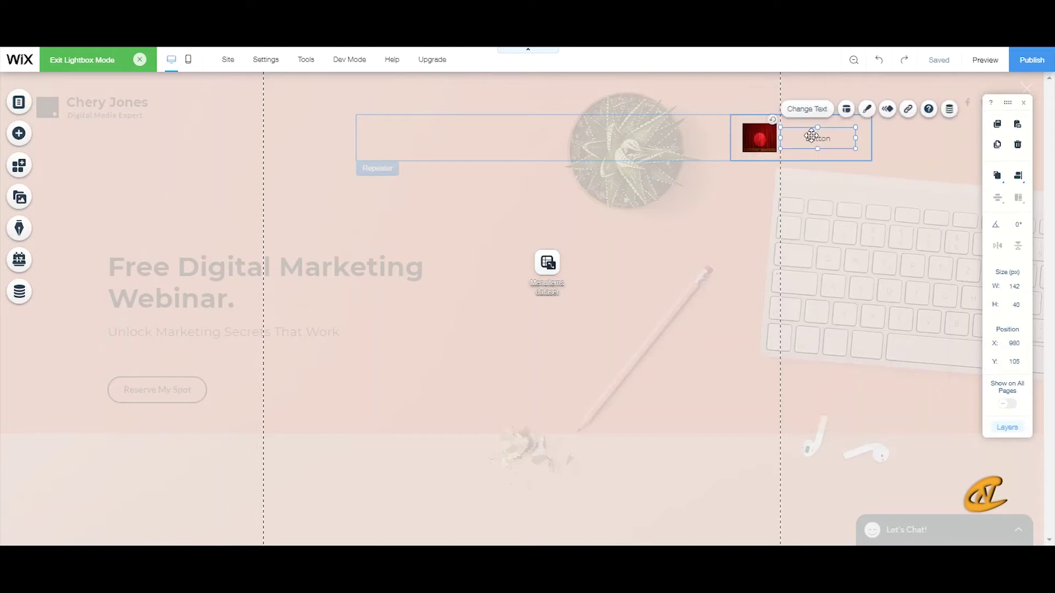
left_click(949, 110)
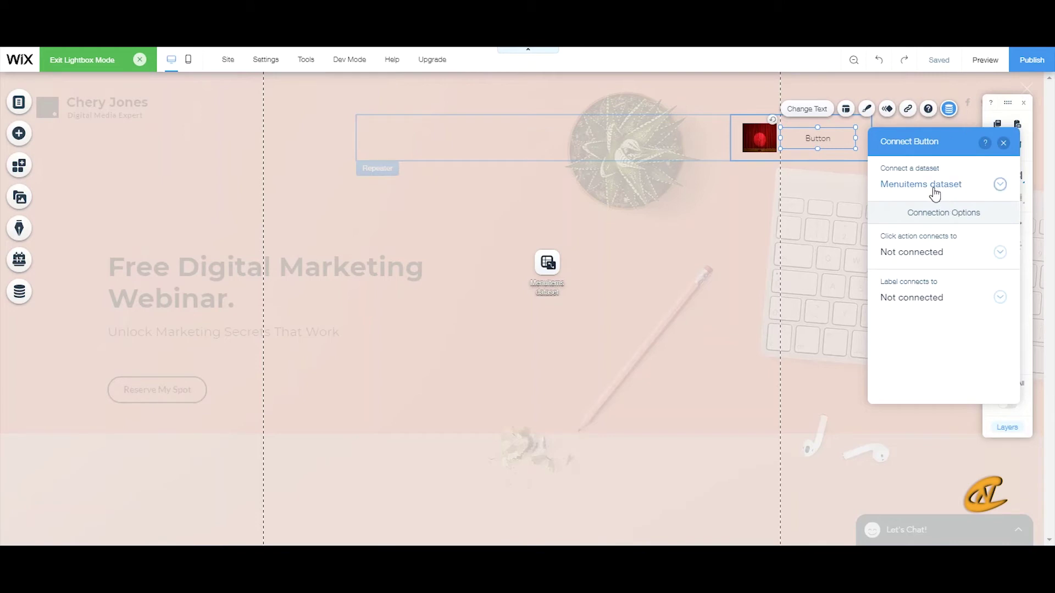
left_click(891, 253)
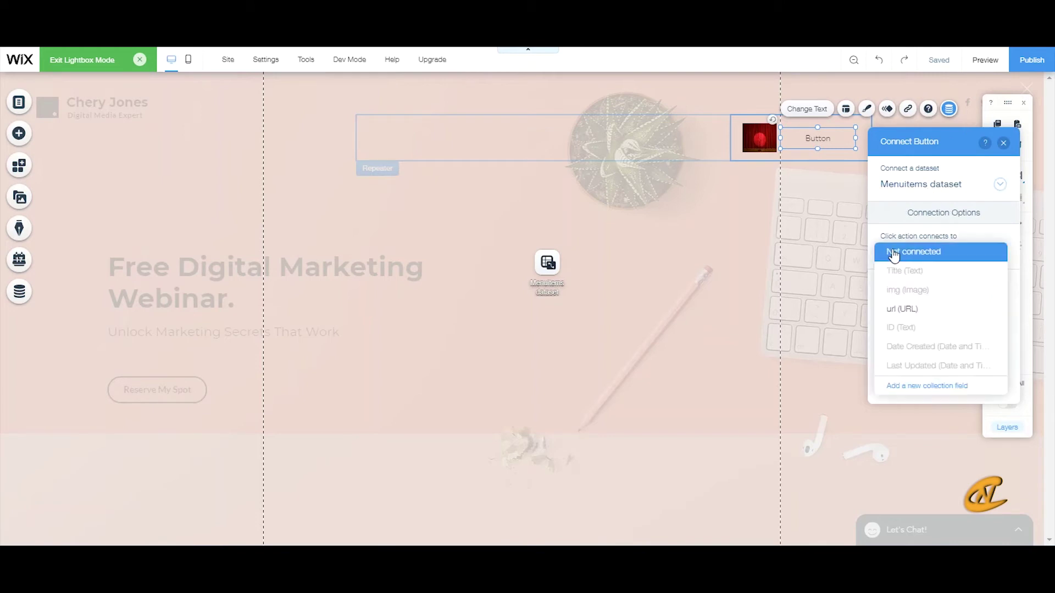
left_click(912, 310)
left_click(927, 299)
left_click(928, 317)
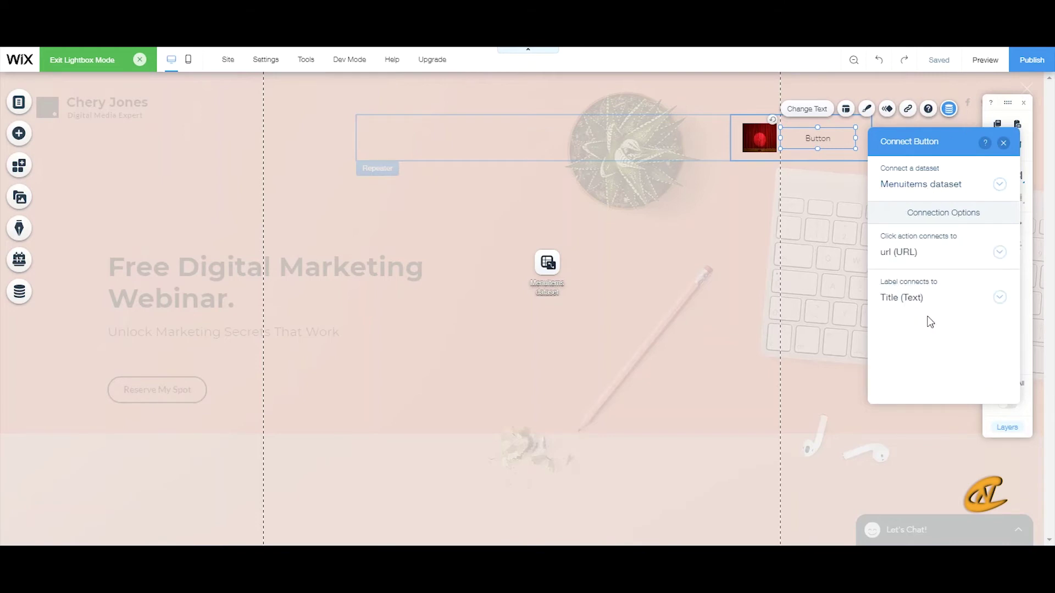
left_click(1005, 143)
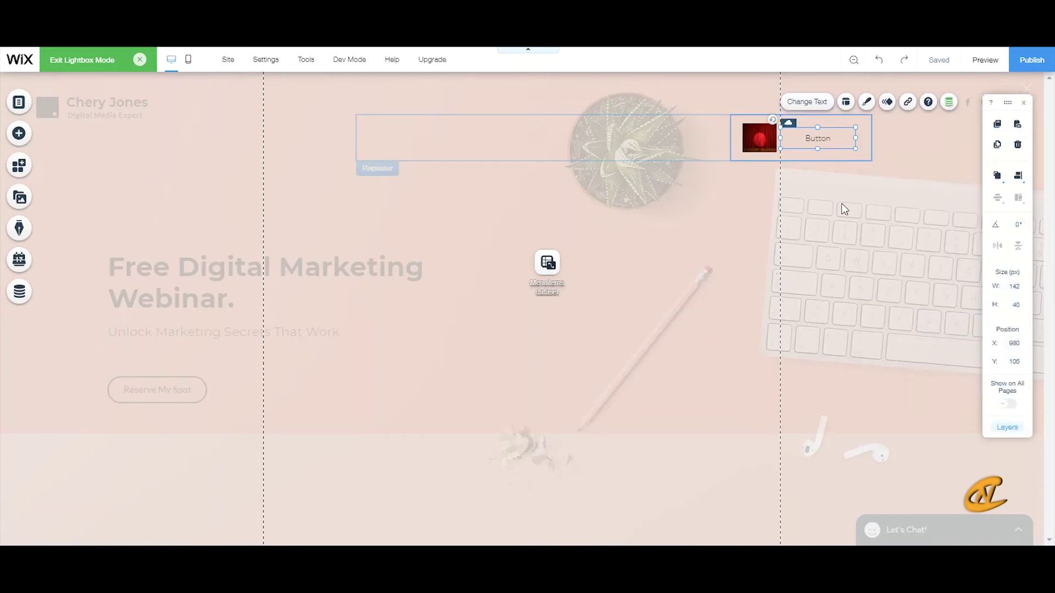
Exit lightbox mode and link the header's Services button to the Subscribe (Top) lightbox.
left_click(896, 158)
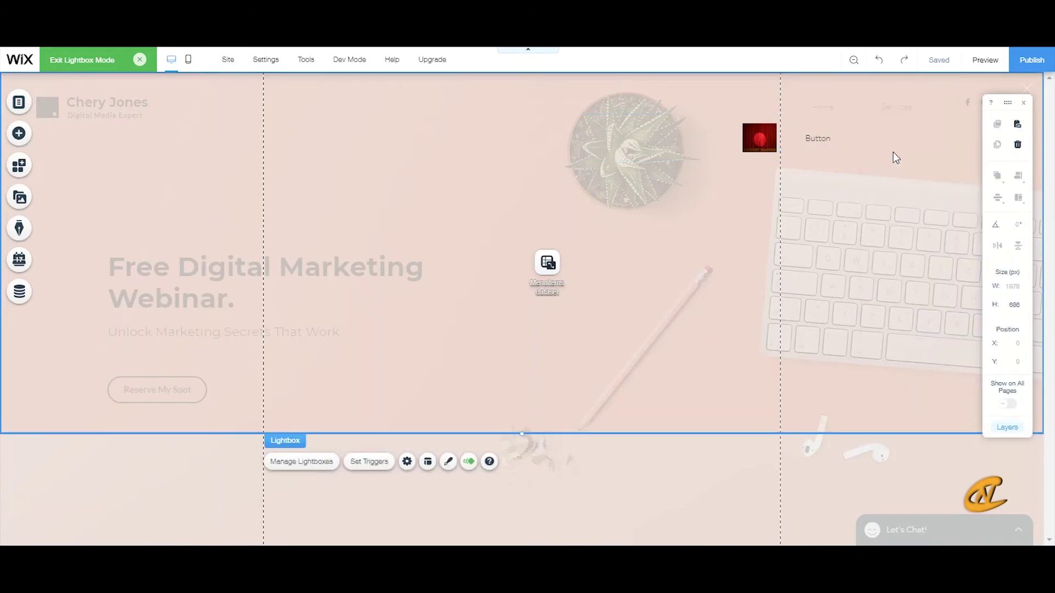
left_click(140, 59)
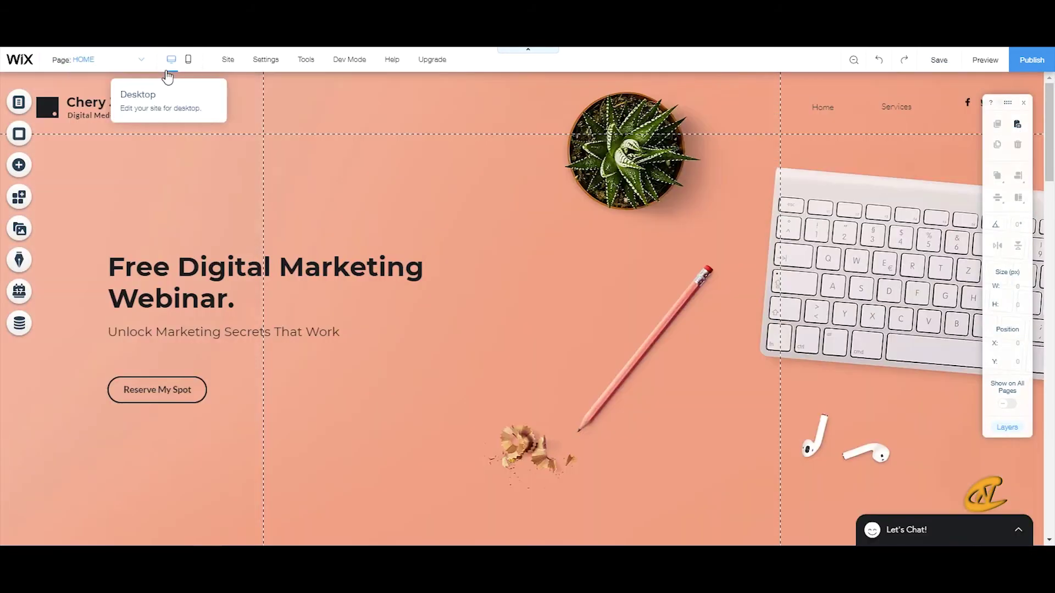
left_click(824, 109)
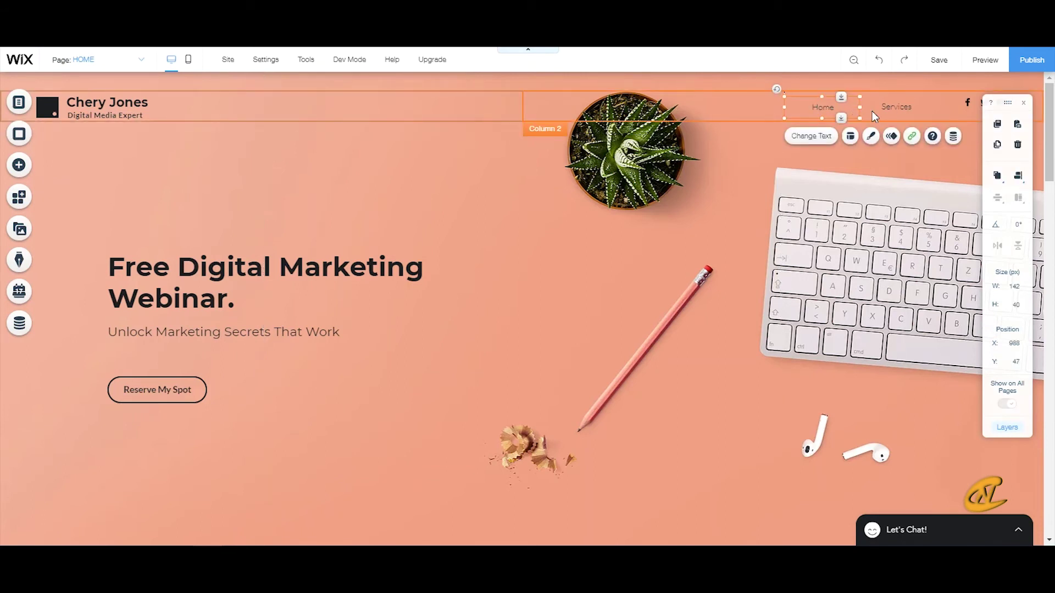
left_click(892, 104)
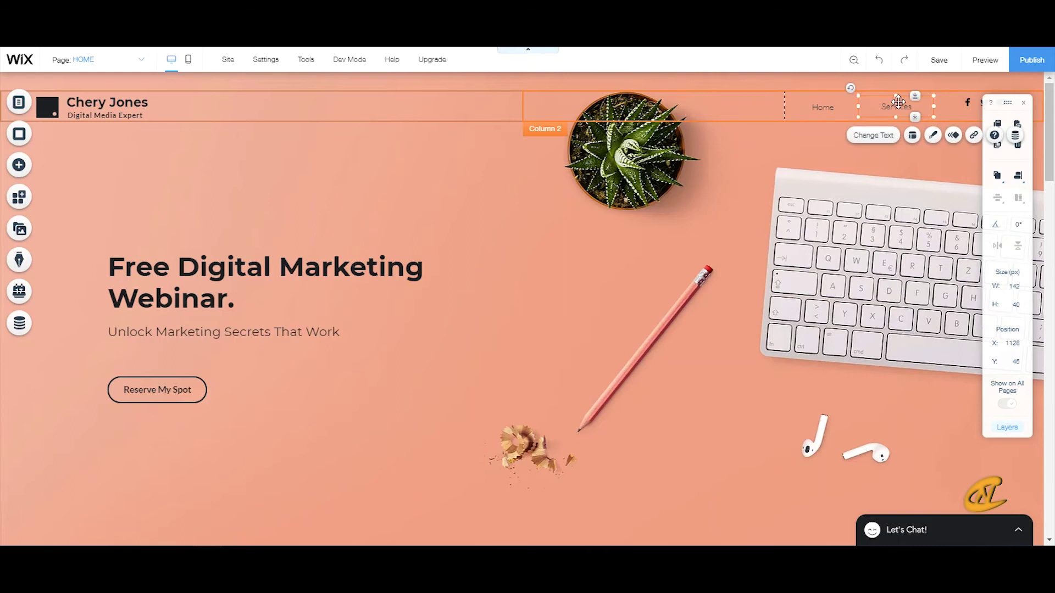
left_click(973, 137)
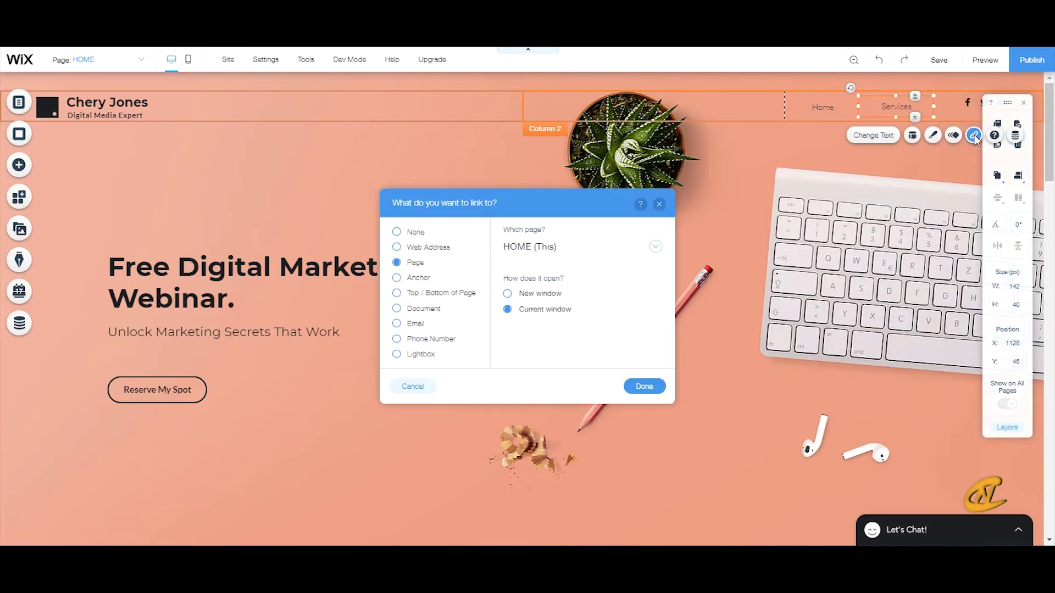
left_click(421, 357)
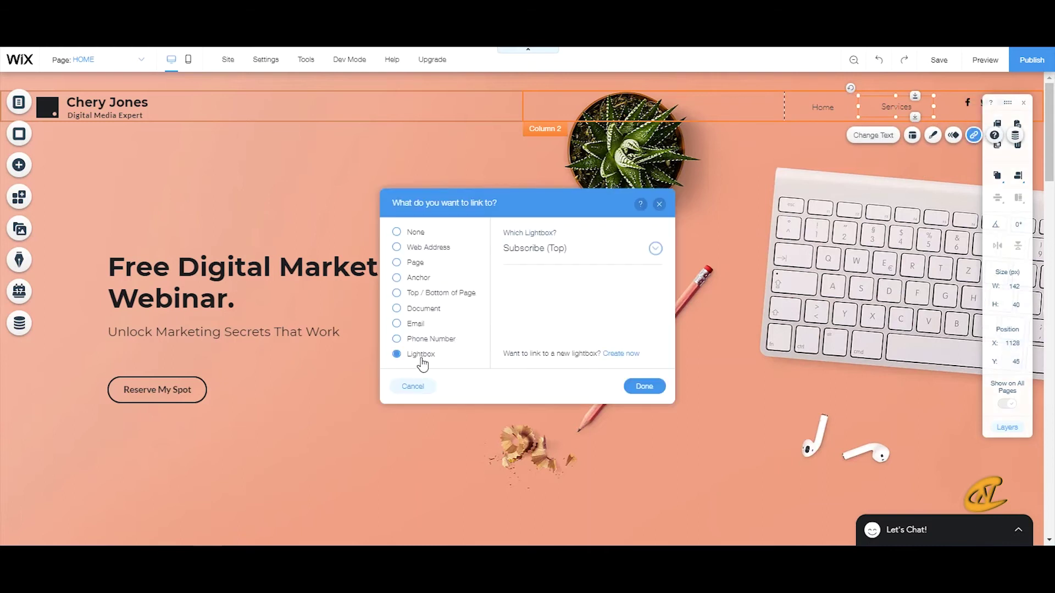
left_click(613, 250)
left_click(590, 250)
left_click(644, 386)
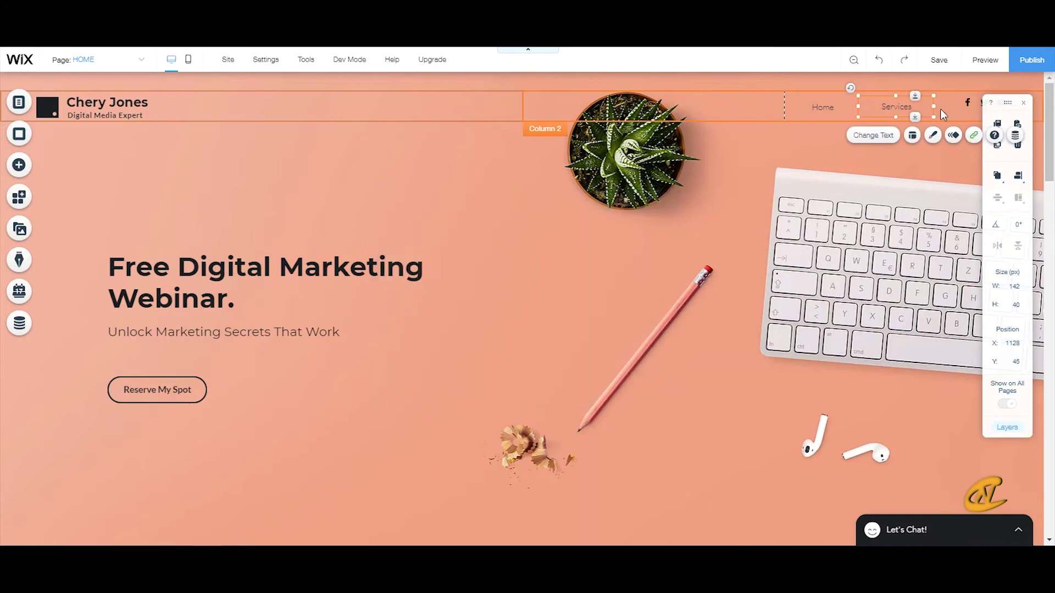
Copy the header's Home and Services buttons and paste them into the lightbox above the repeater.
left_click(827, 107, "shift")
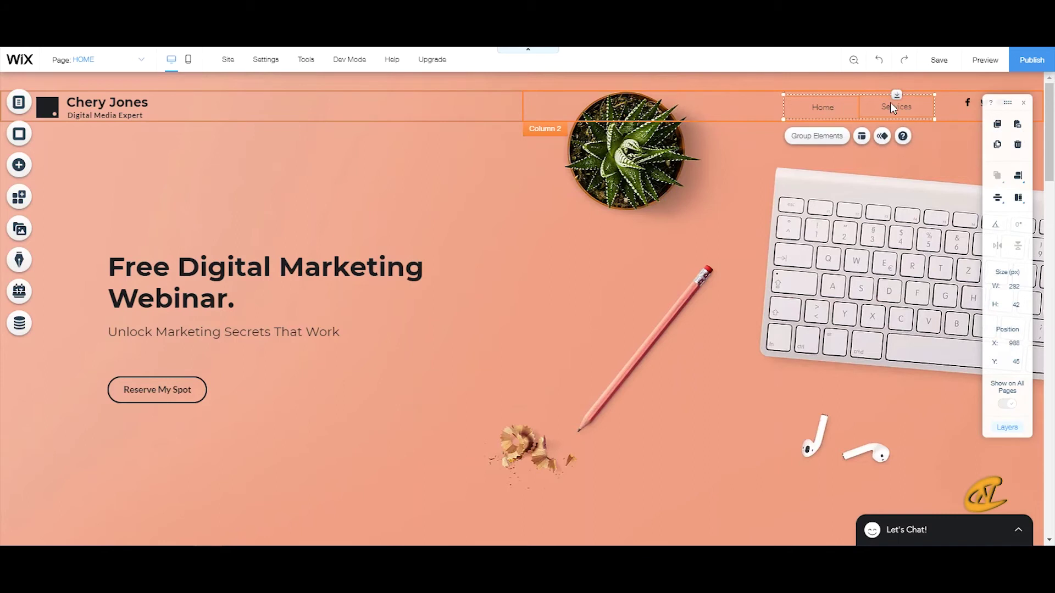
left_click(997, 131)
left_click(102, 61)
left_click(77, 139)
left_click_drag(815, 100, 816, 95)
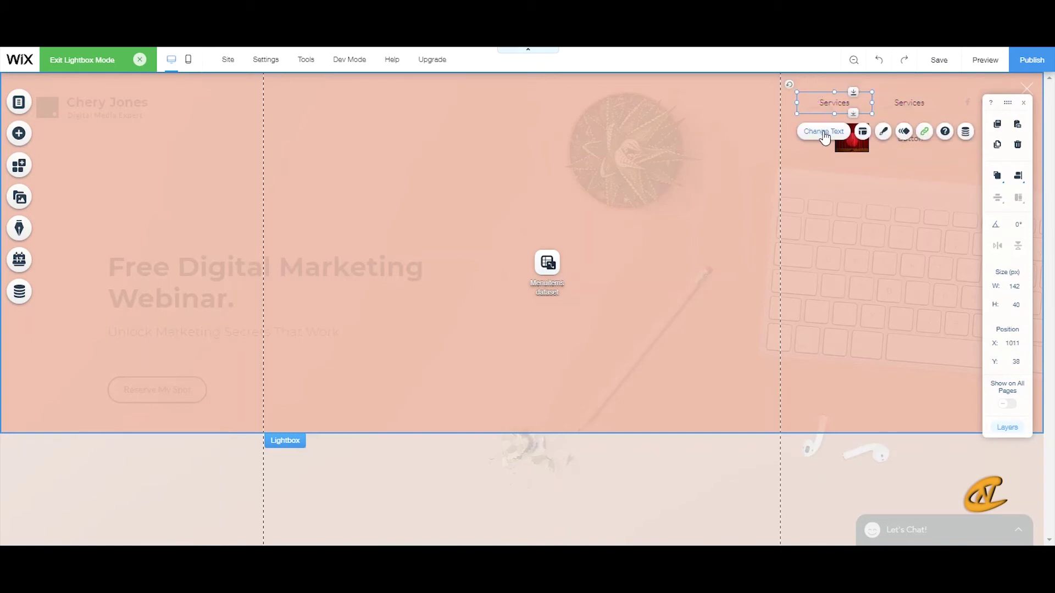
Change the text of the first pasted button in the lightbox to Home.
left_click(824, 137)
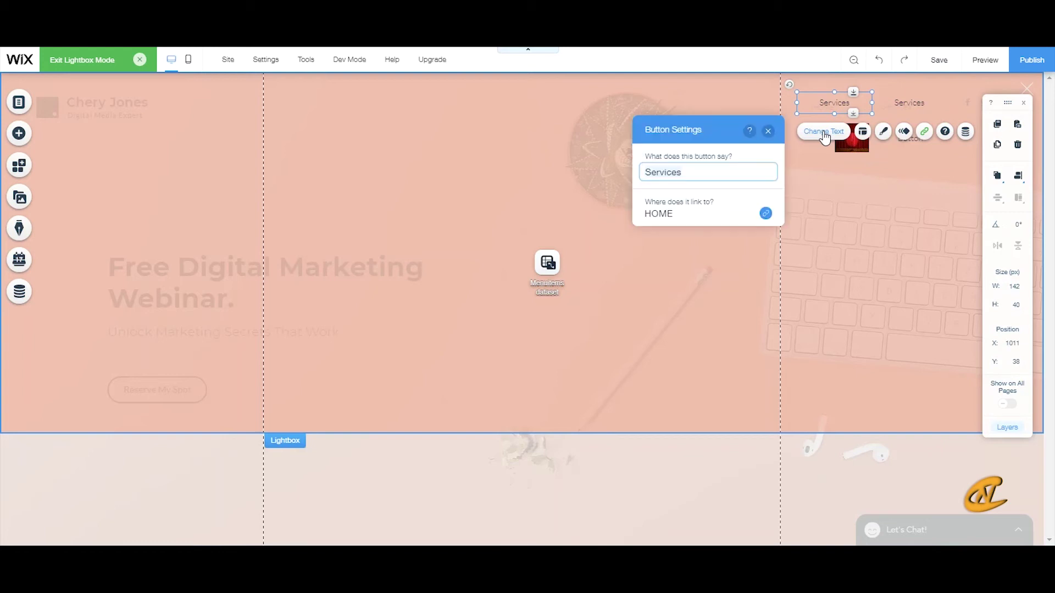
type("Home")
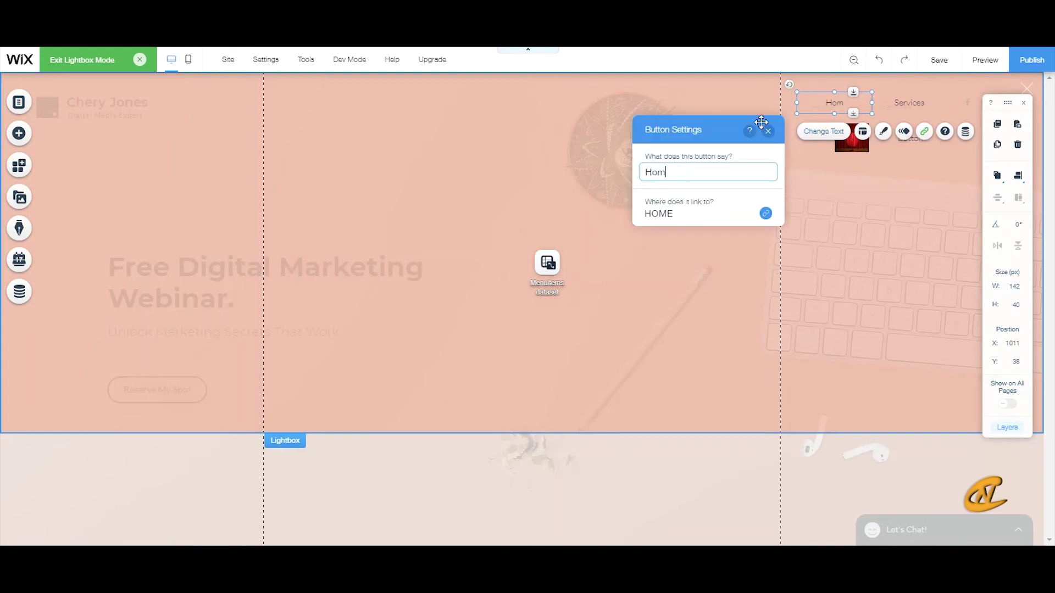
left_click(764, 122)
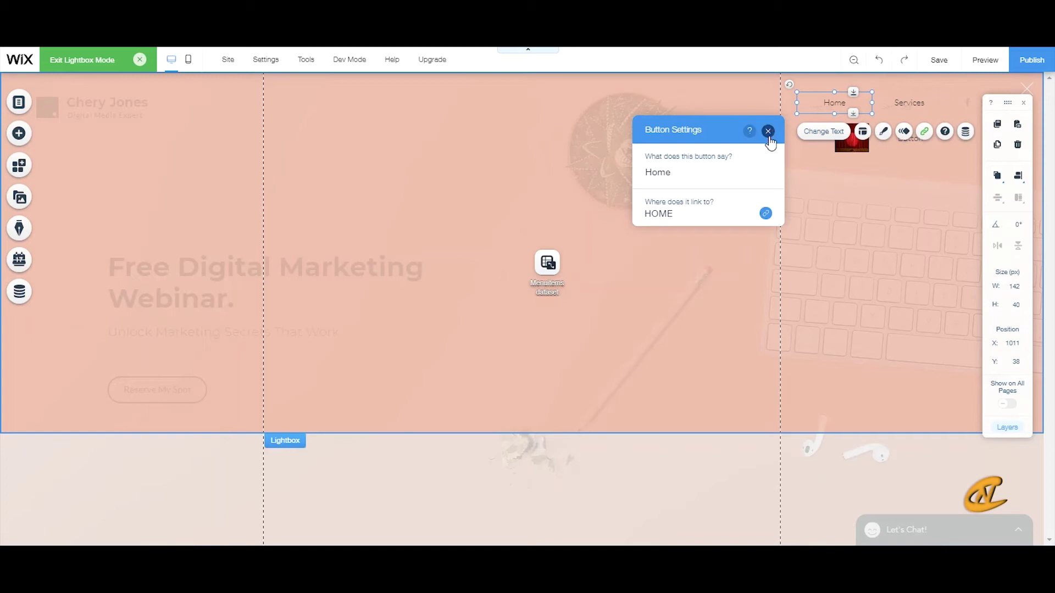
left_click(769, 132)
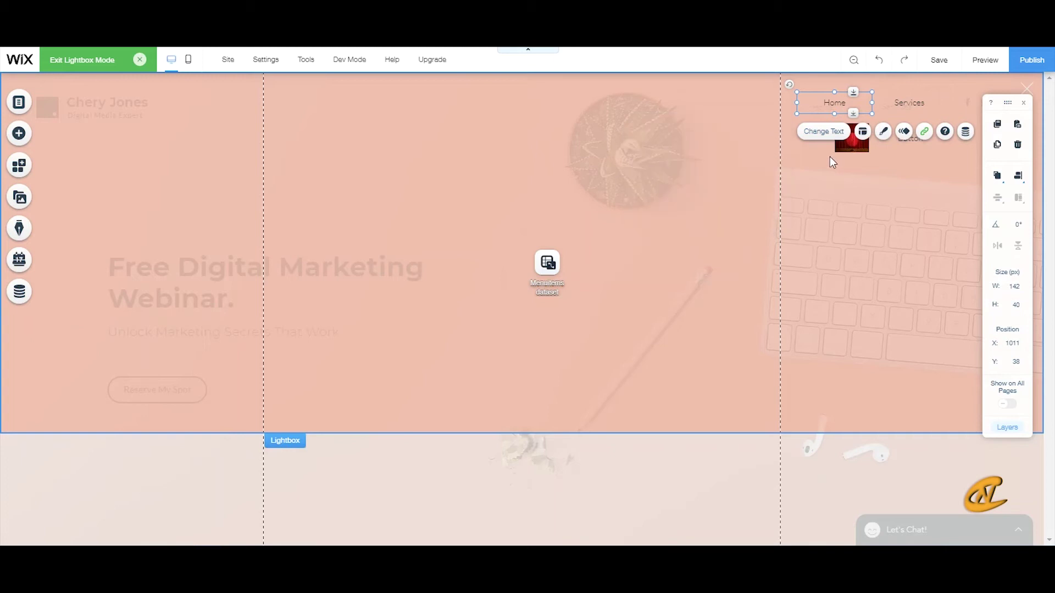
Set the lightbox background to the light pink site color at 100% opacity.
left_click(623, 237)
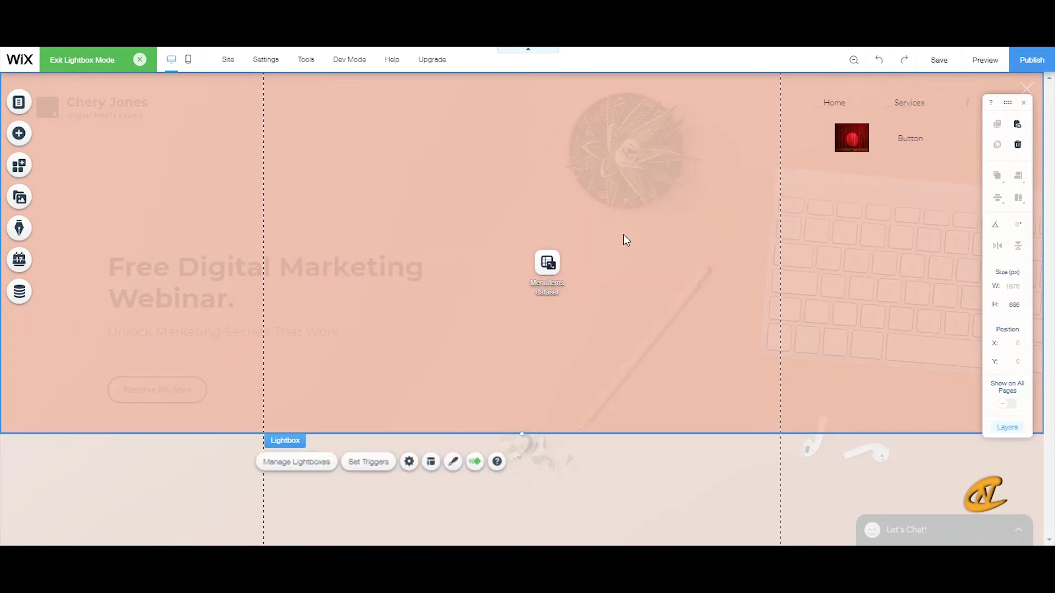
left_click(448, 462)
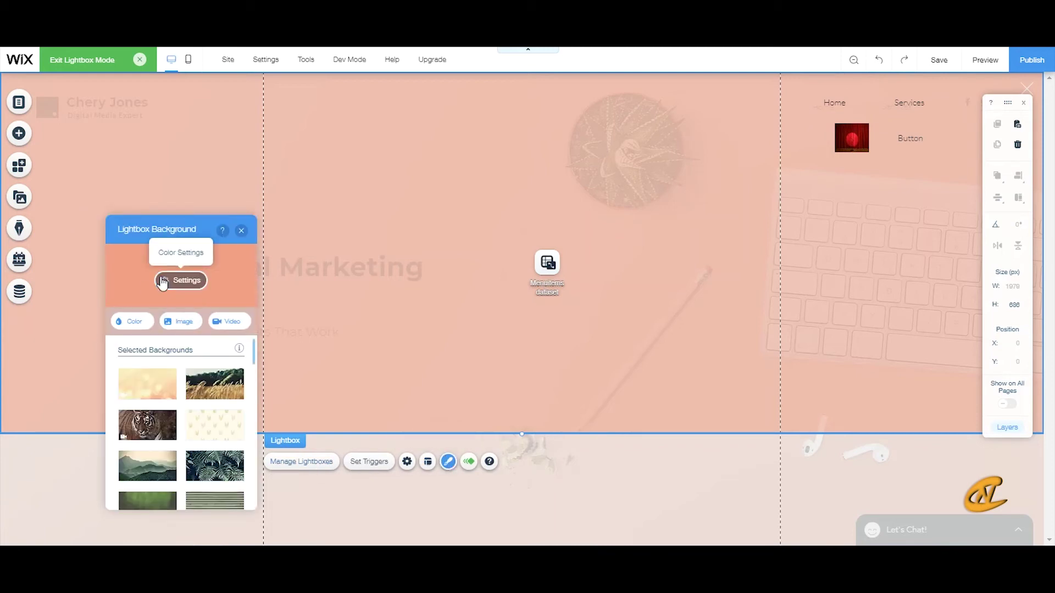
left_click(180, 281)
left_click(236, 297)
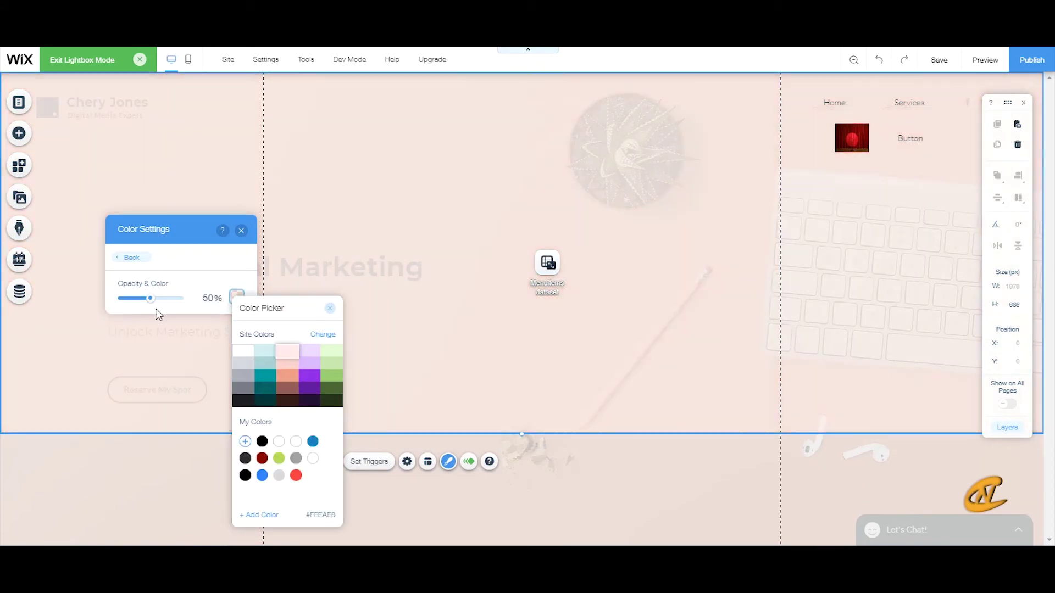
left_click(156, 297)
left_click_drag(150, 298, 198, 301)
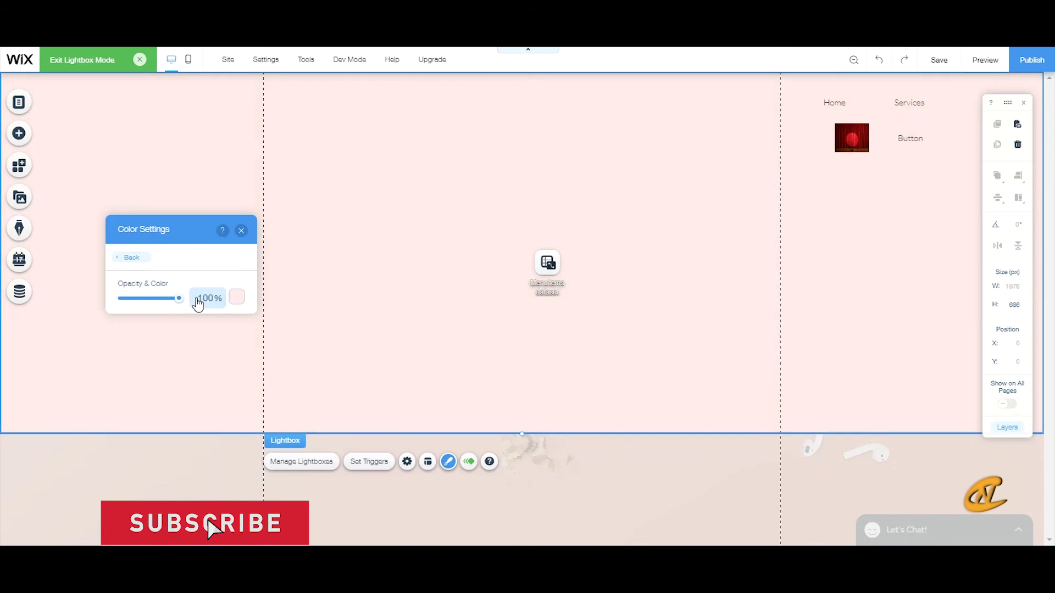
left_click(241, 231)
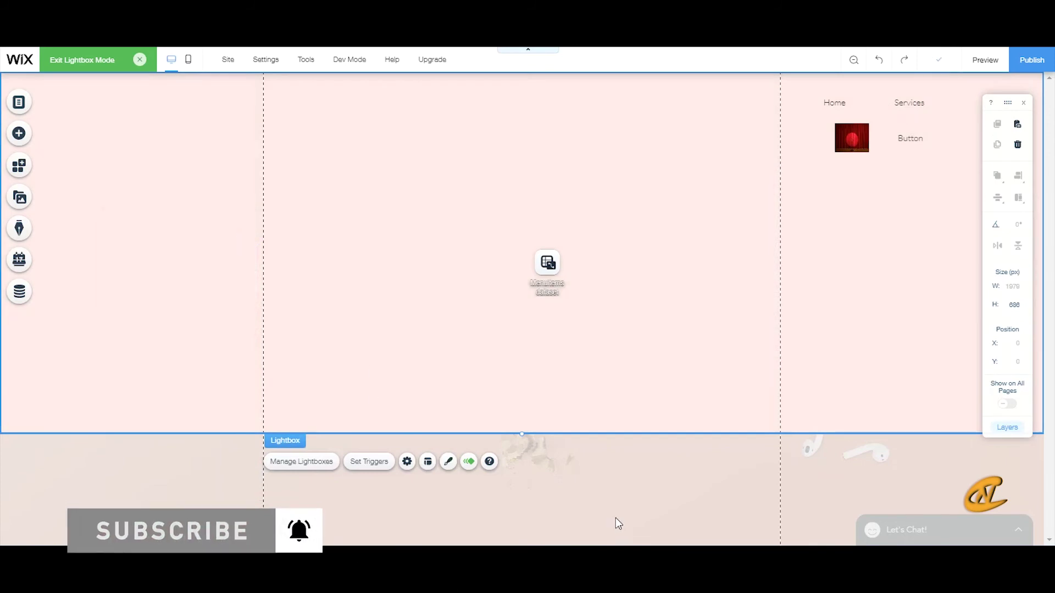
Set the lightbox overlay background to the near-black site color at 75% opacity.
left_click(598, 502)
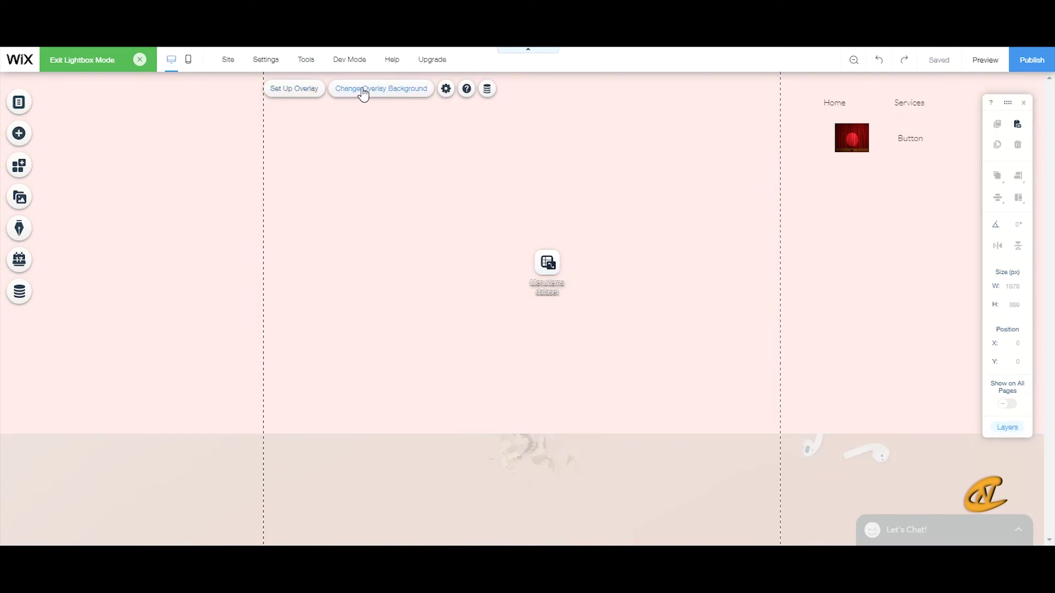
left_click(364, 91)
left_click(178, 145)
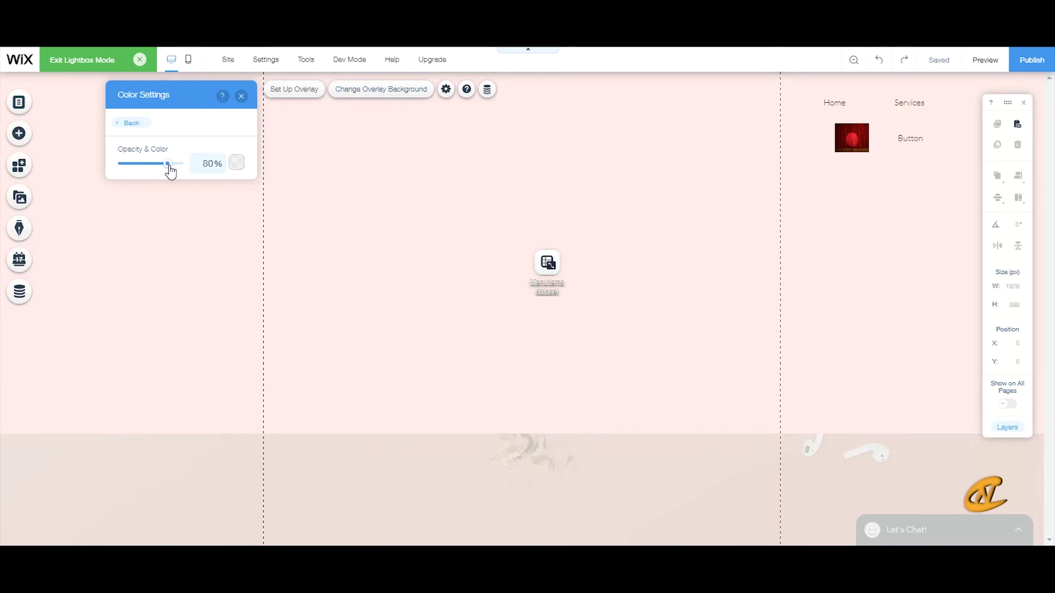
left_click_drag(168, 167, 164, 166)
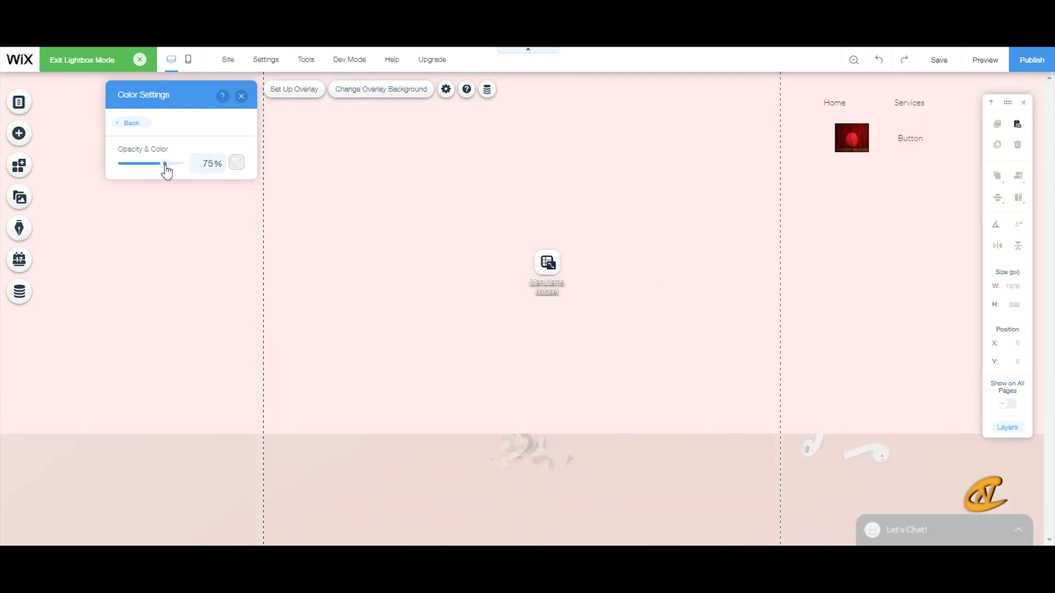
left_click(236, 162)
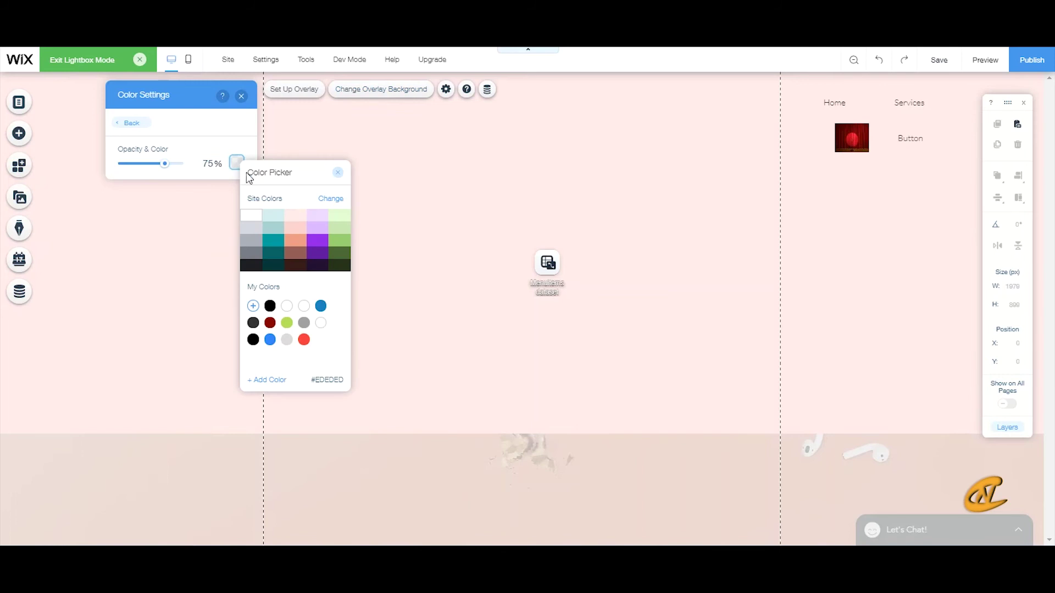
left_click(257, 267)
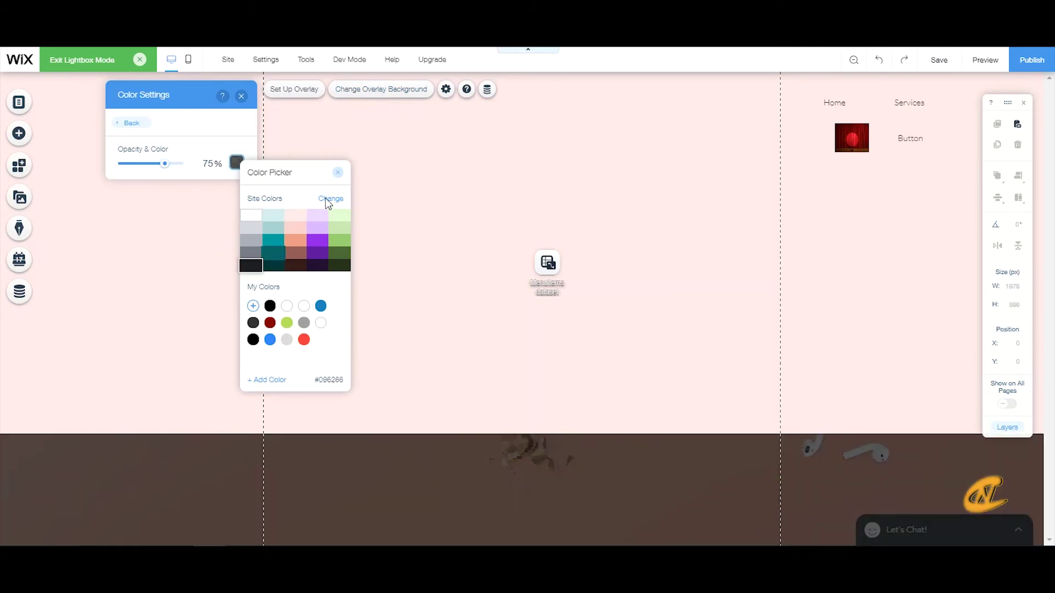
left_click(339, 173)
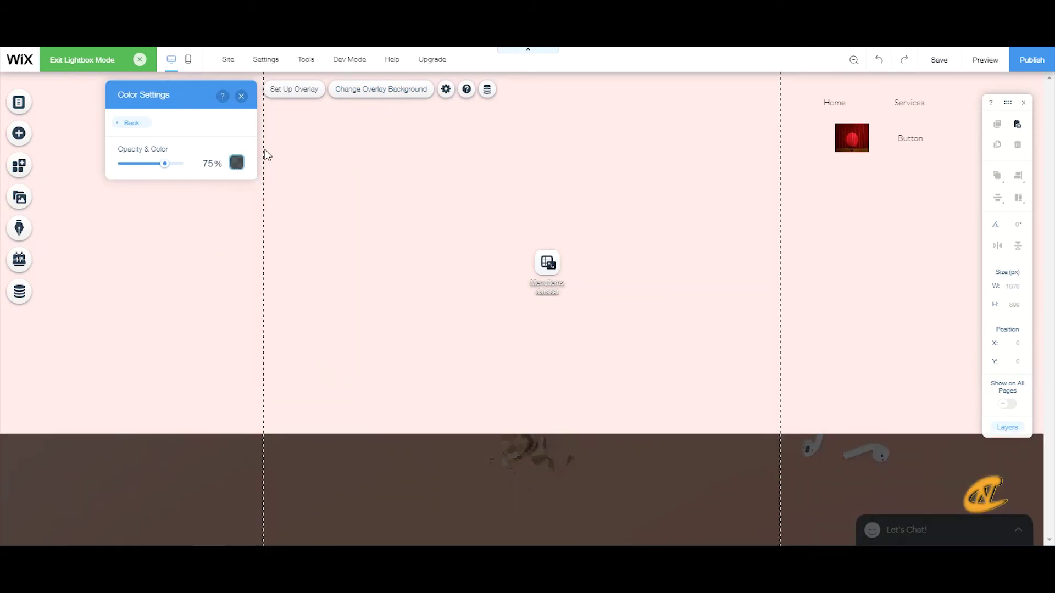
left_click(141, 123)
left_click(241, 95)
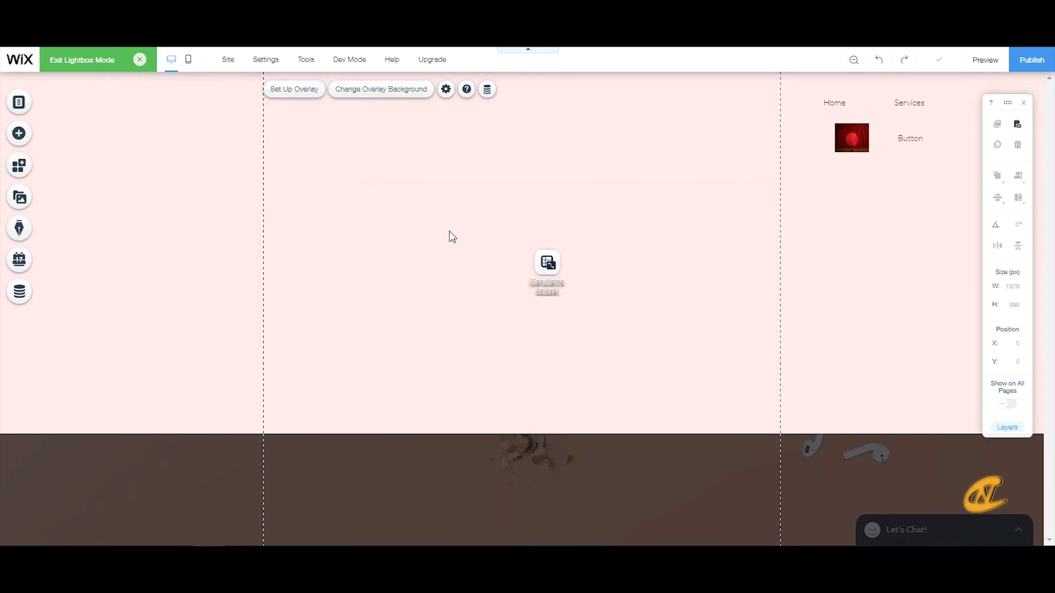
Customize the lightbox's Float-In animation to last 0.75 seconds, keeping the From top direction.
left_click(728, 224)
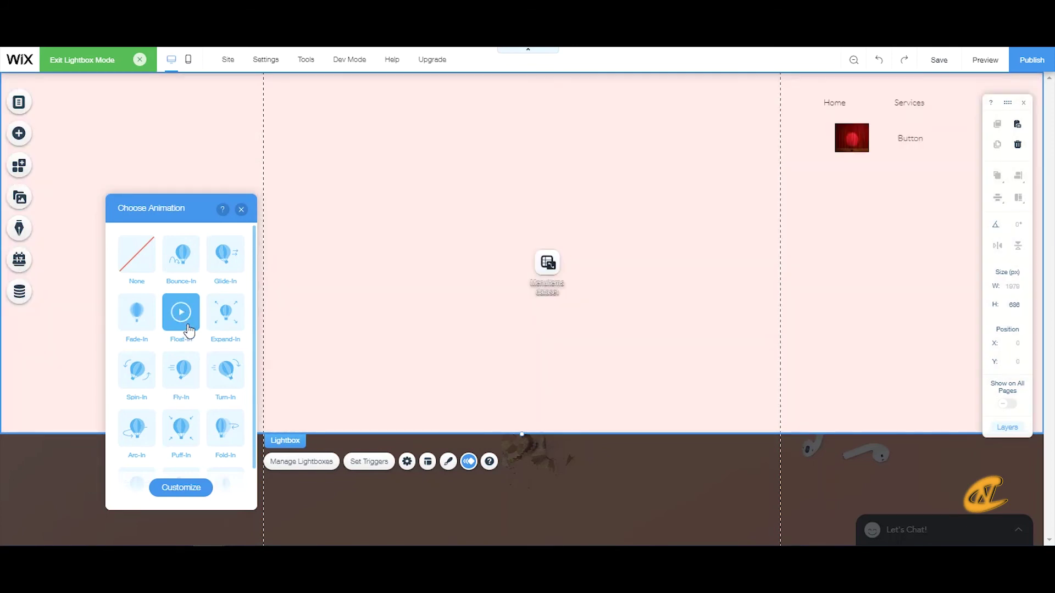
left_click(180, 487)
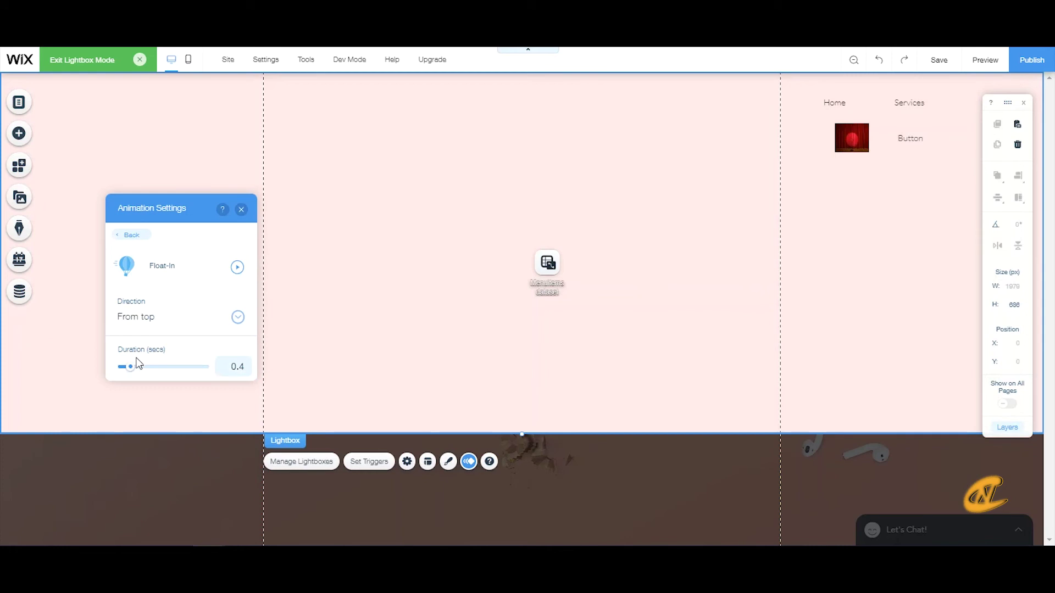
left_click_drag(131, 374, 139, 374)
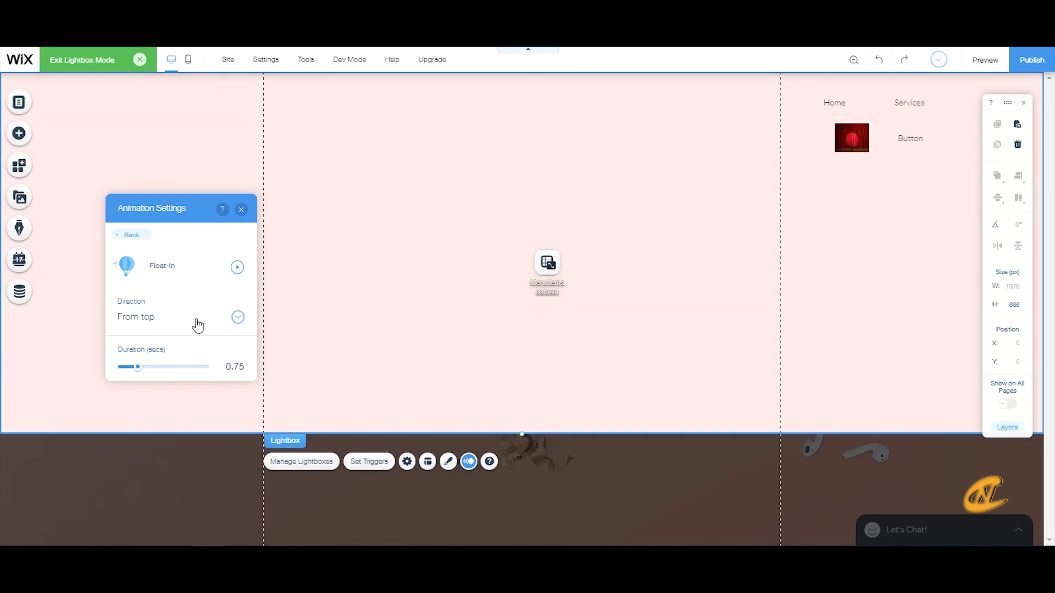
left_click(197, 331)
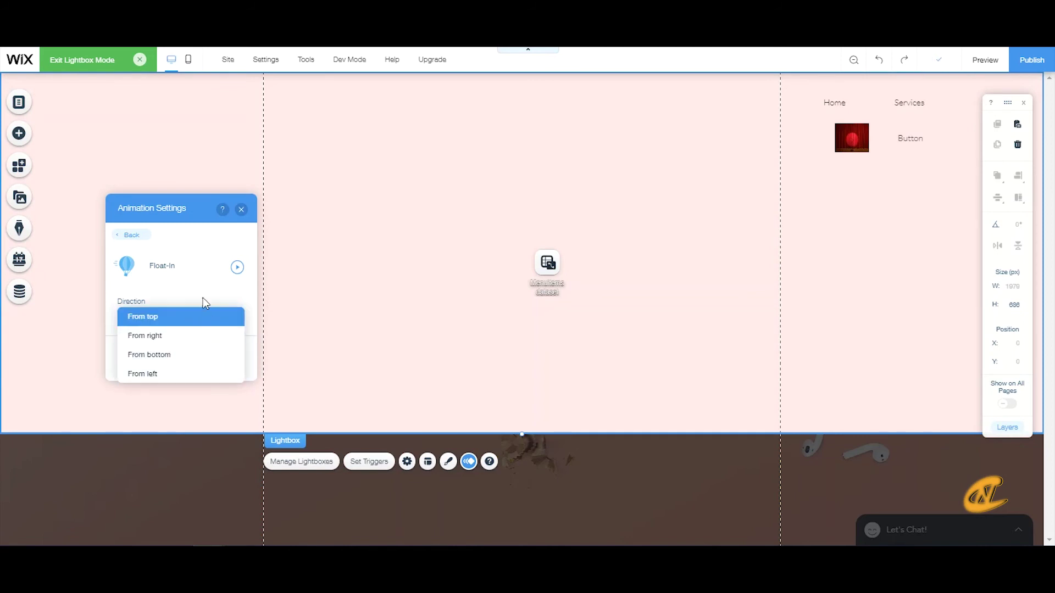
left_click(203, 299)
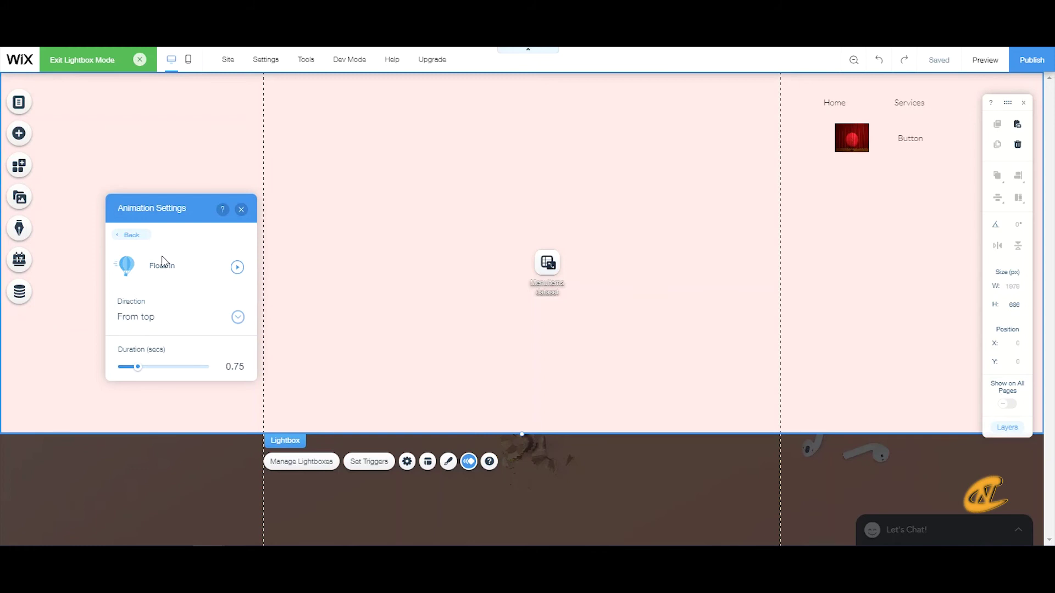
left_click(134, 240)
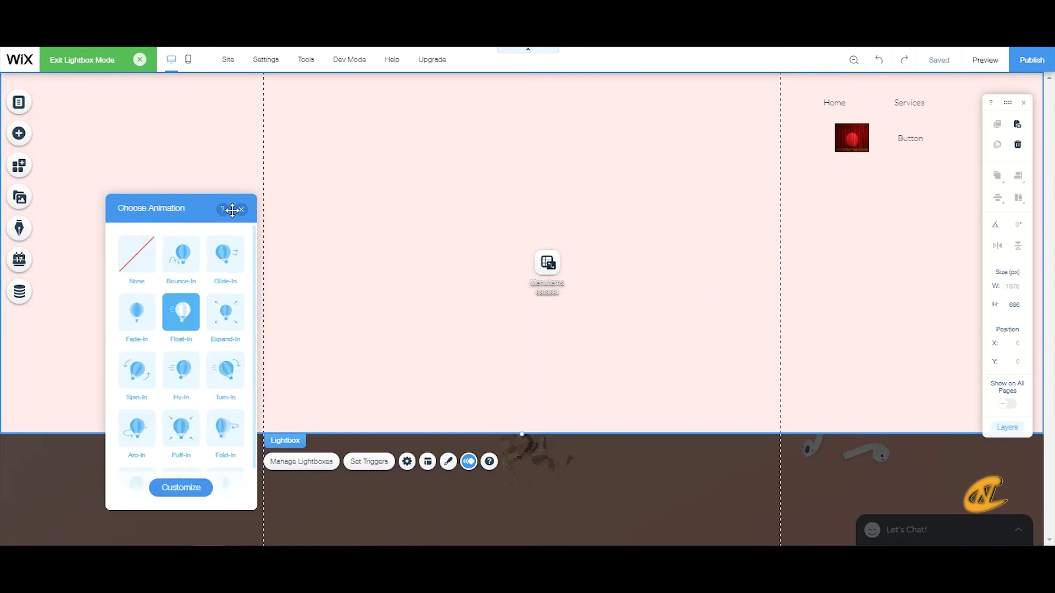
left_click(240, 209)
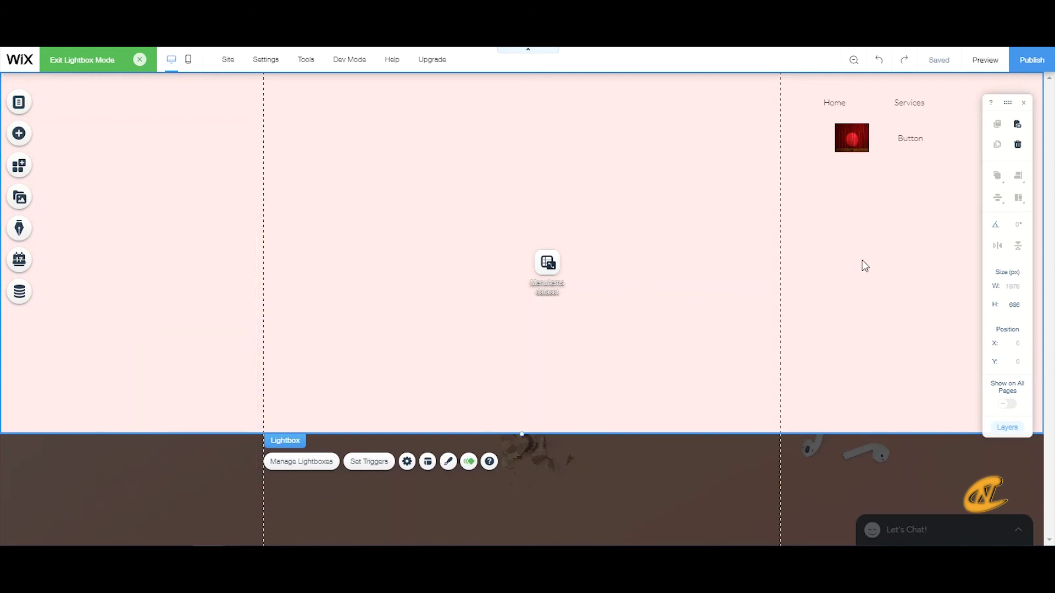
Save the site, exit lightbox mode and test the header's Services button in preview.
left_click(852, 135)
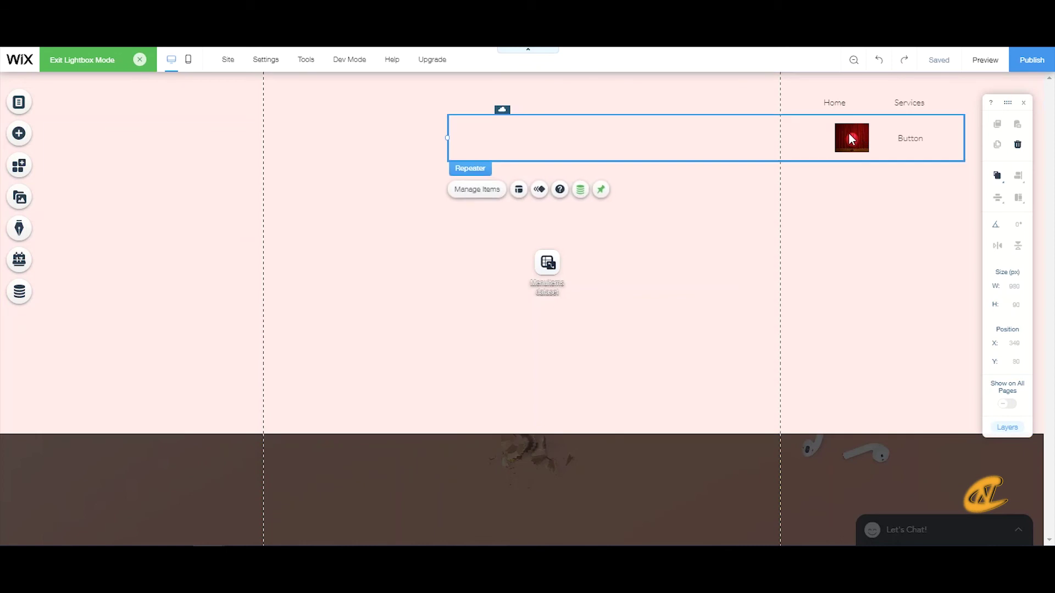
left_click(941, 61)
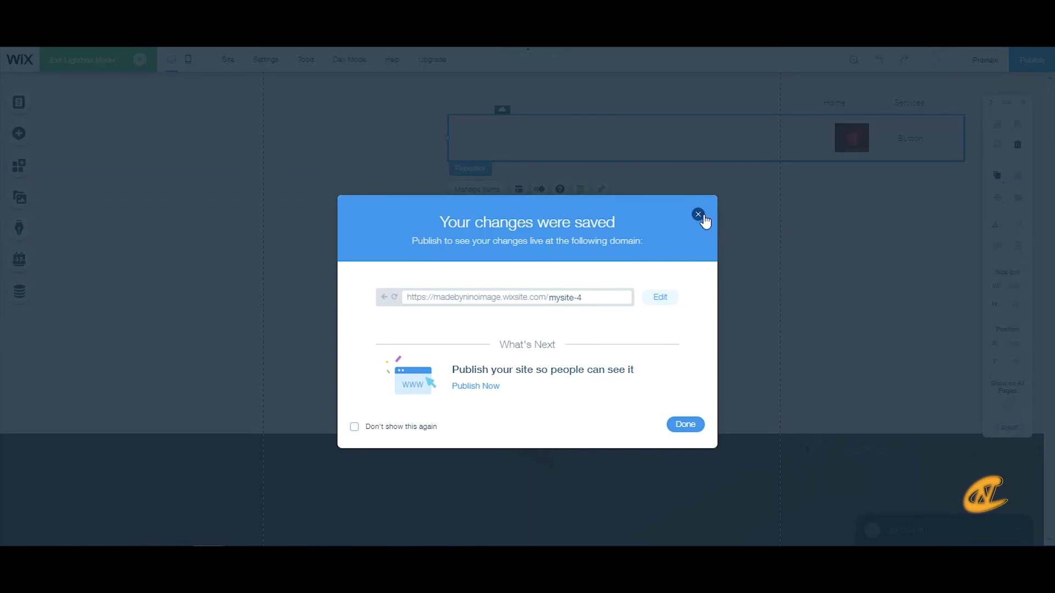
left_click(702, 216)
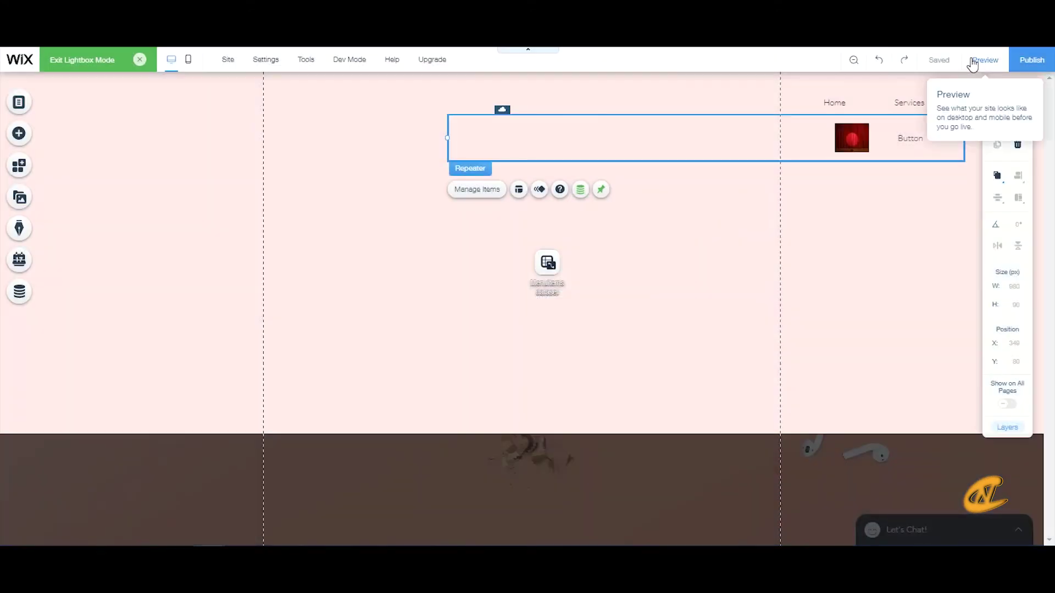
left_click(139, 63)
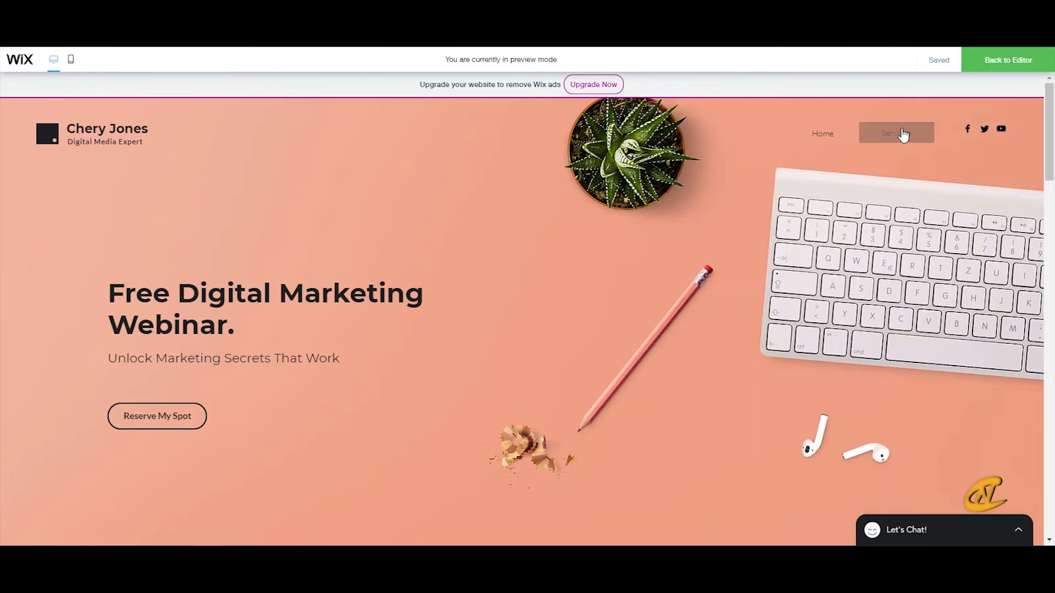
left_click(891, 136)
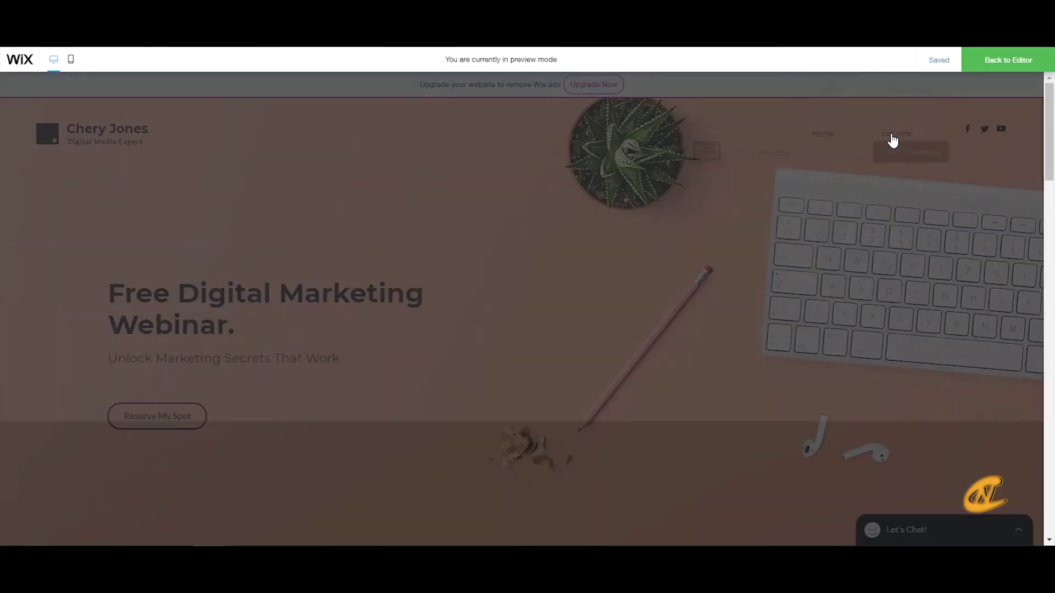